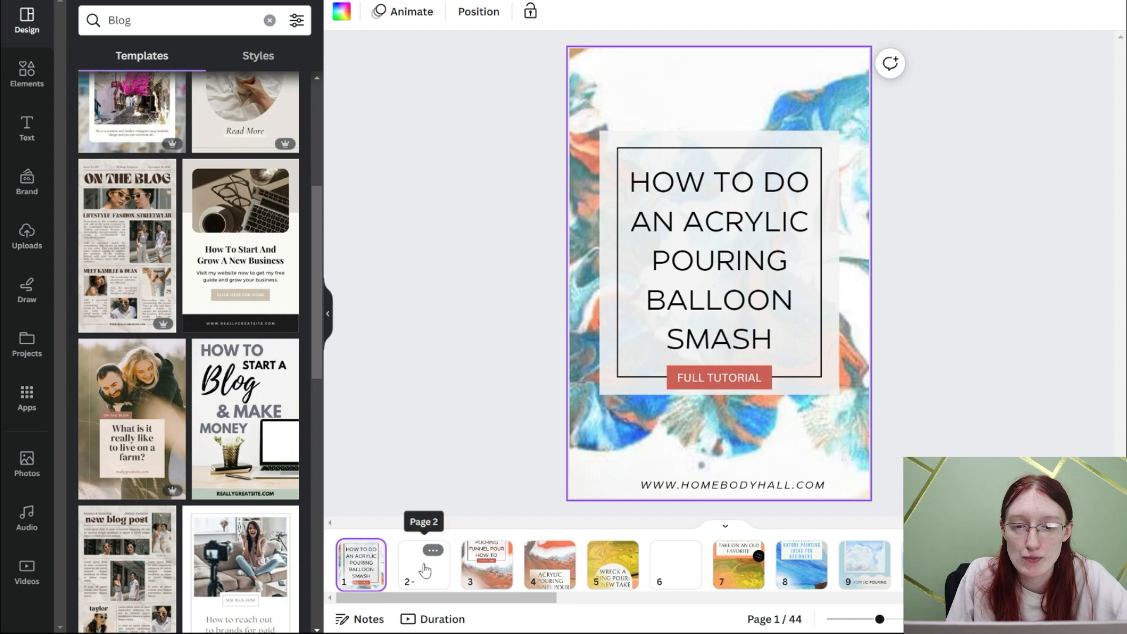
- Add two blank pages after page 2 and fill pages 2 and 3 with blog pin templates from the Blog results
{"action": "left_click", "coordinate": [432, 550]}
{"action": "left_click", "coordinate": [516, 392]}
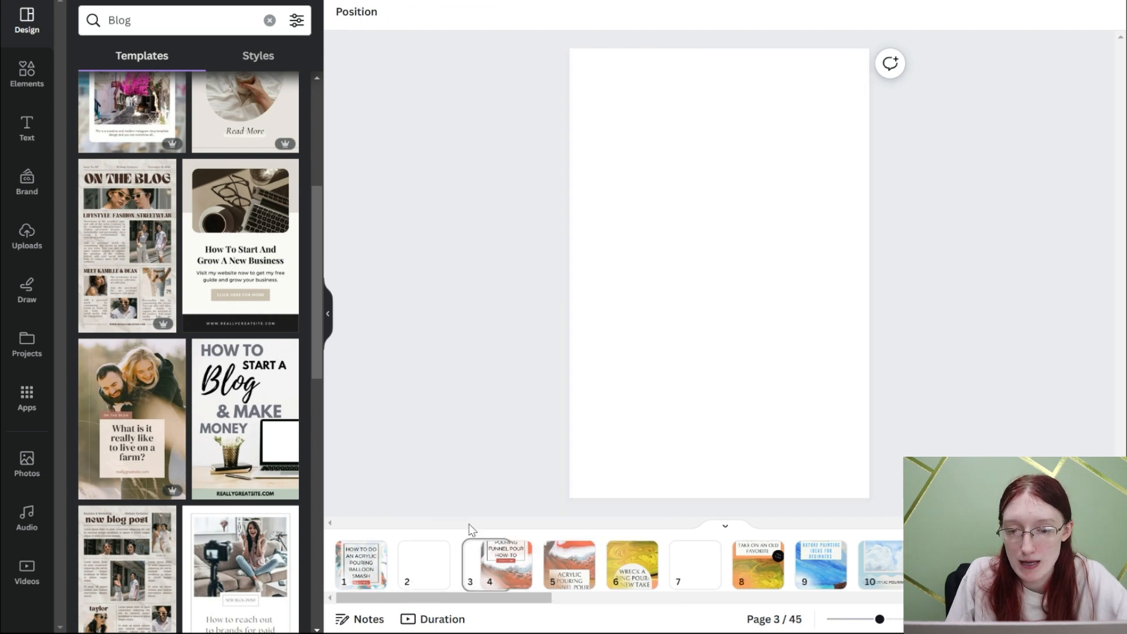
{"action": "left_click", "coordinate": [497, 555]}
{"action": "left_click", "coordinate": [587, 380]}
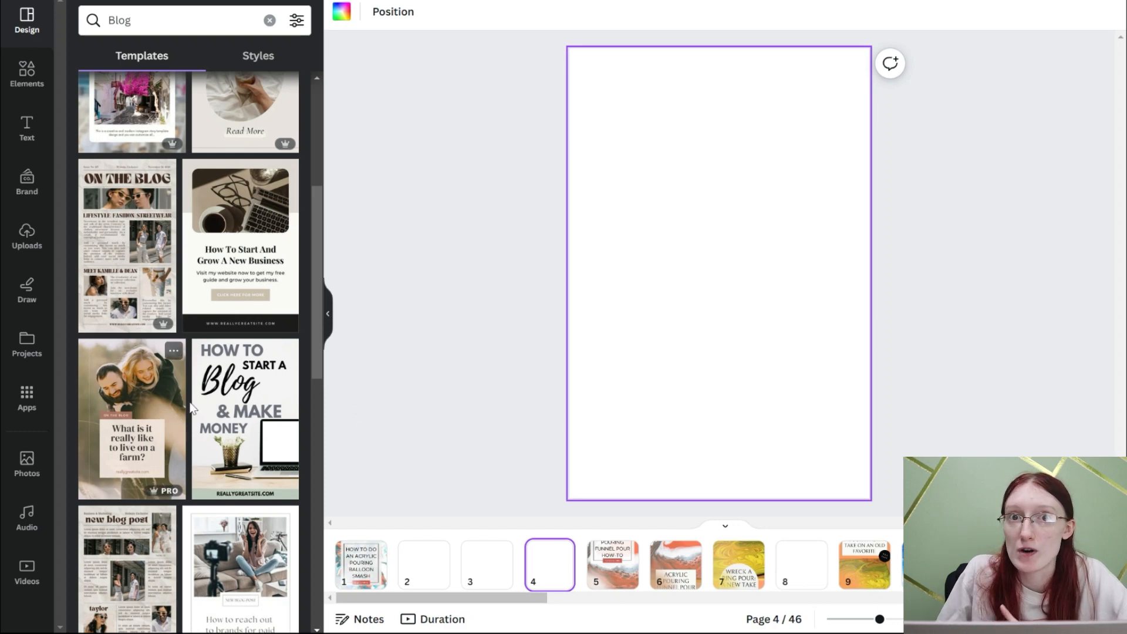
{"action": "scroll", "coordinate": [188, 410], "scroll_direction": "down", "scroll_amount": 5}
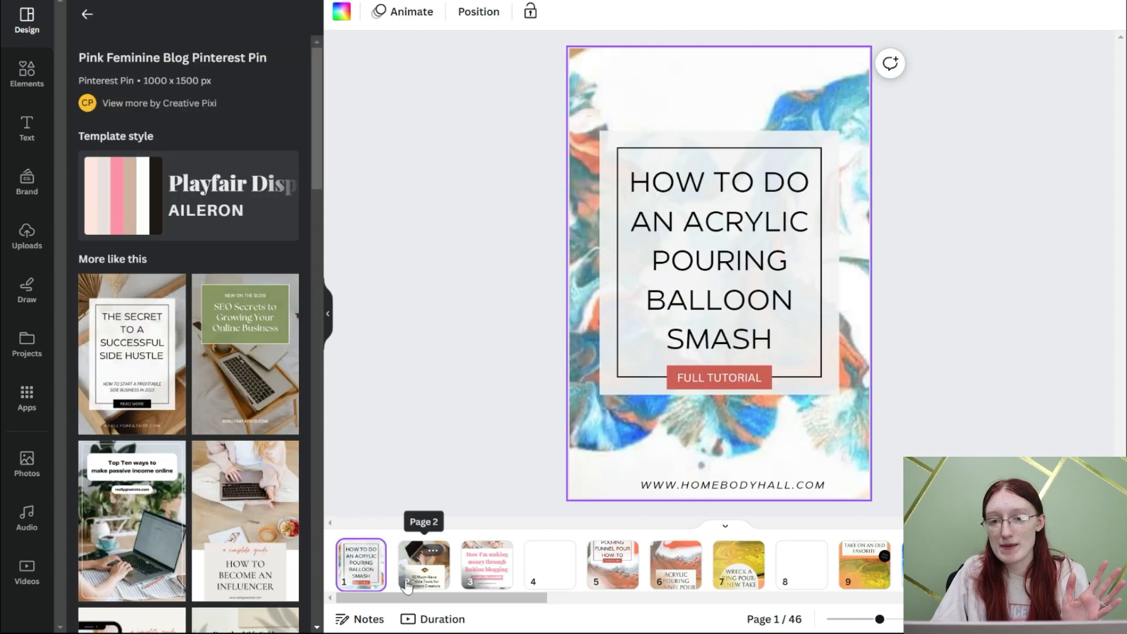
- Copy the website address from page 1 and replace the placeholder address on page 2 with homebodyhall.com
{"action": "left_click", "coordinate": [719, 485]}
{"action": "left_click", "coordinate": [426, 570]}
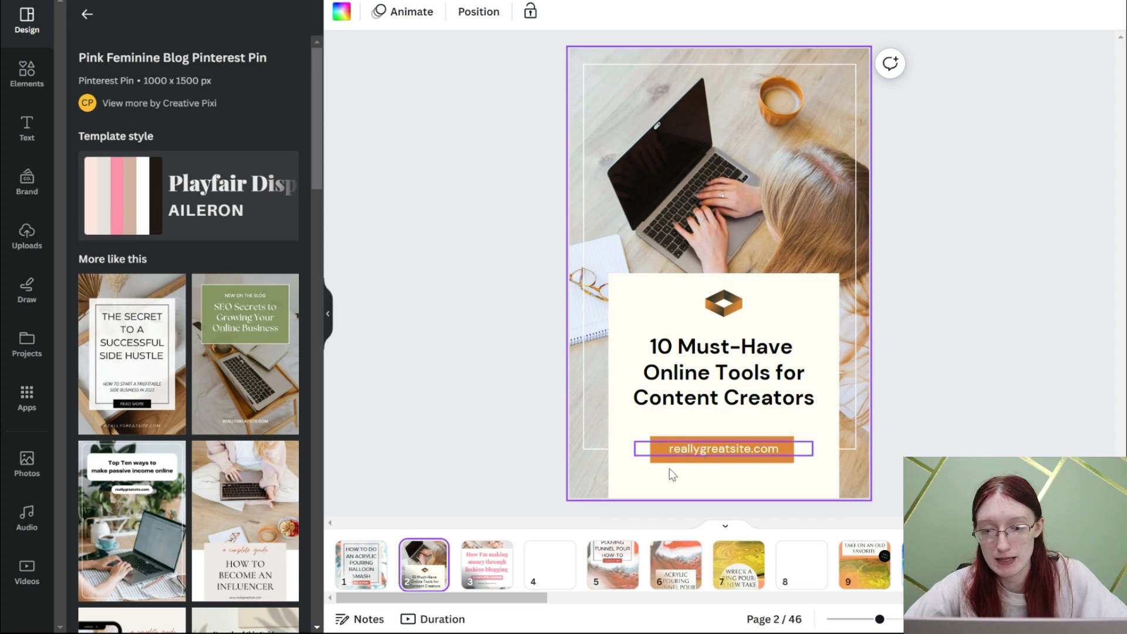
{"action": "left_click", "coordinate": [361, 564]}
{"action": "left_click", "coordinate": [673, 486]}
{"action": "left_click", "coordinate": [674, 485]}
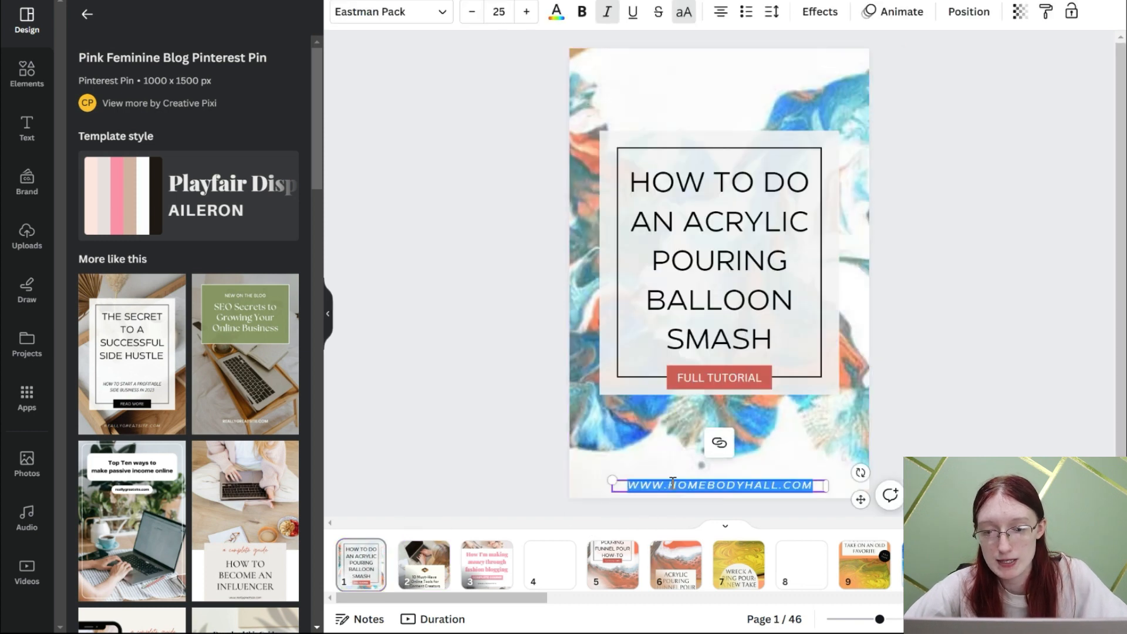
{"action": "left_click", "coordinate": [424, 565]}
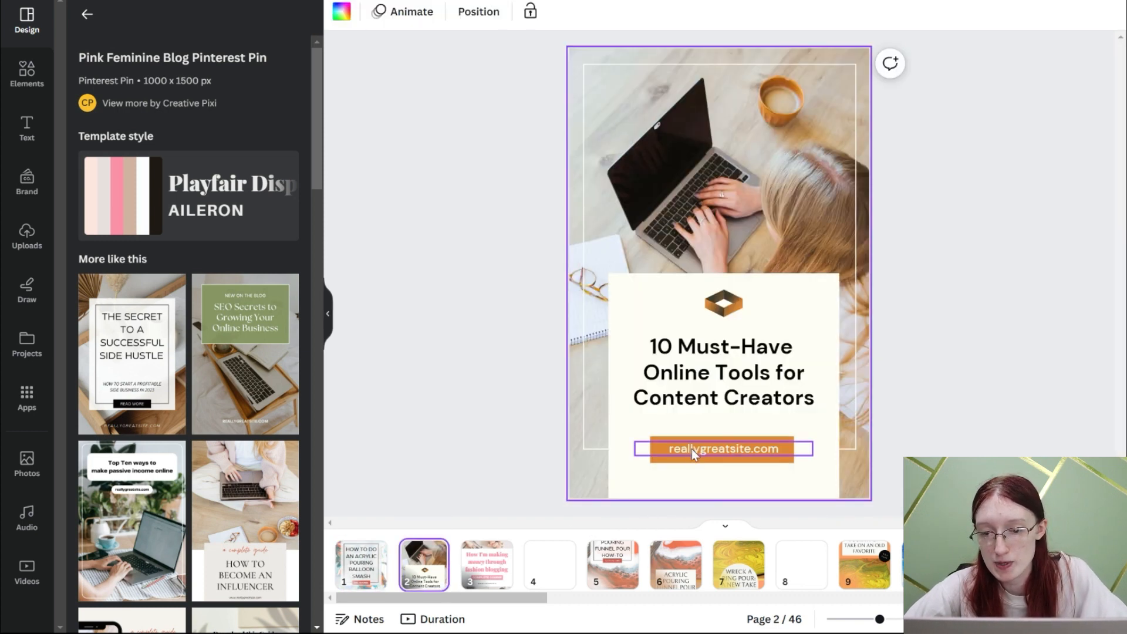
{"action": "double_click", "coordinate": [691, 449]}
{"action": "type", "text": "www.homebodyhall.com"}
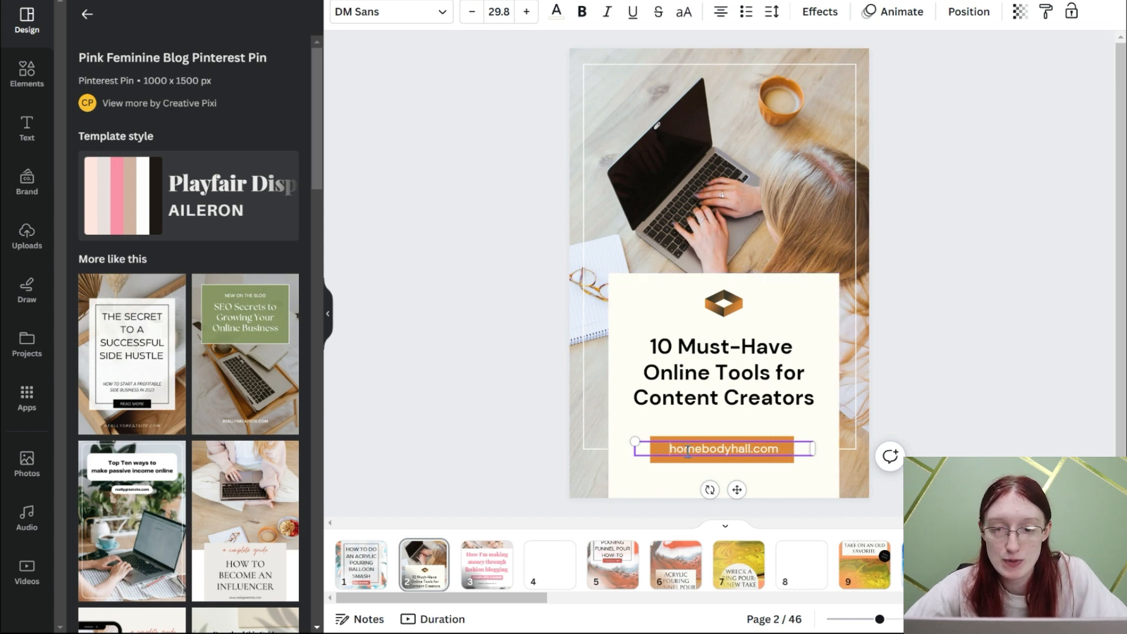
{"action": "left_click", "coordinate": [488, 555]}
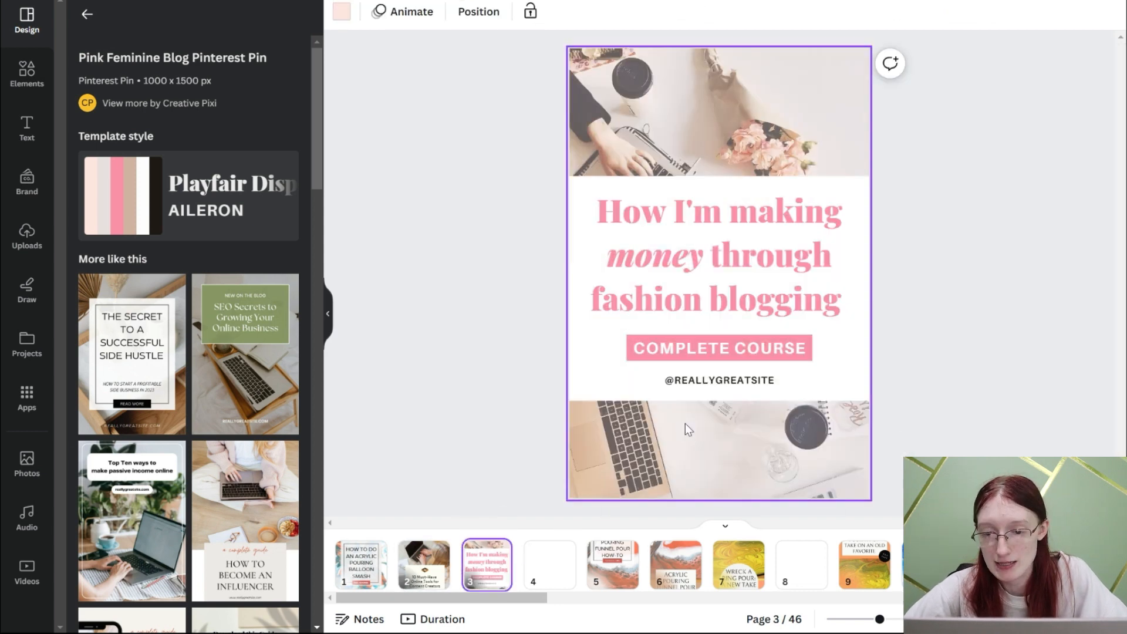
{"action": "left_click", "coordinate": [684, 381]}
{"action": "double_click", "coordinate": [683, 381]}
{"action": "type", "text": "WWW.HOMEBODYHALL.COM"}
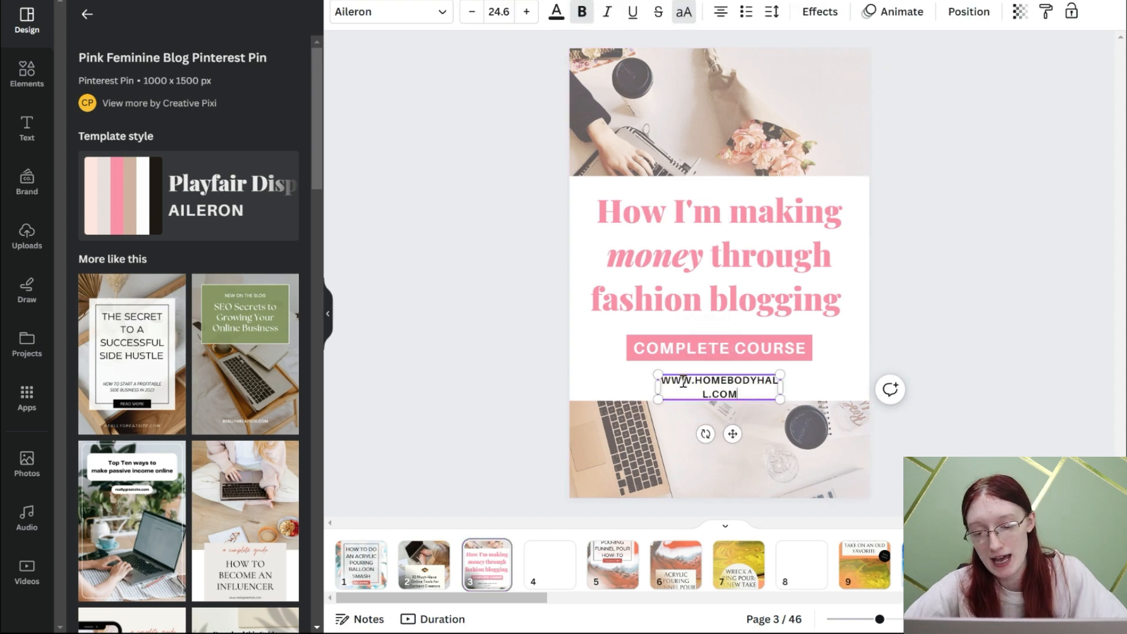
{"action": "mouse_move", "coordinate": [783, 386]}
{"action": "left_mouse_down"}
{"action": "mouse_move", "coordinate": [824, 389]}
{"action": "mouse_move", "coordinate": [779, 391]}
{"action": "left_mouse_up"}
{"action": "left_click", "coordinate": [913, 372]}
- Delete the stock background photos from pages 3 and 2
{"action": "left_click", "coordinate": [751, 136]}
{"action": "key", "text": "Delete"}
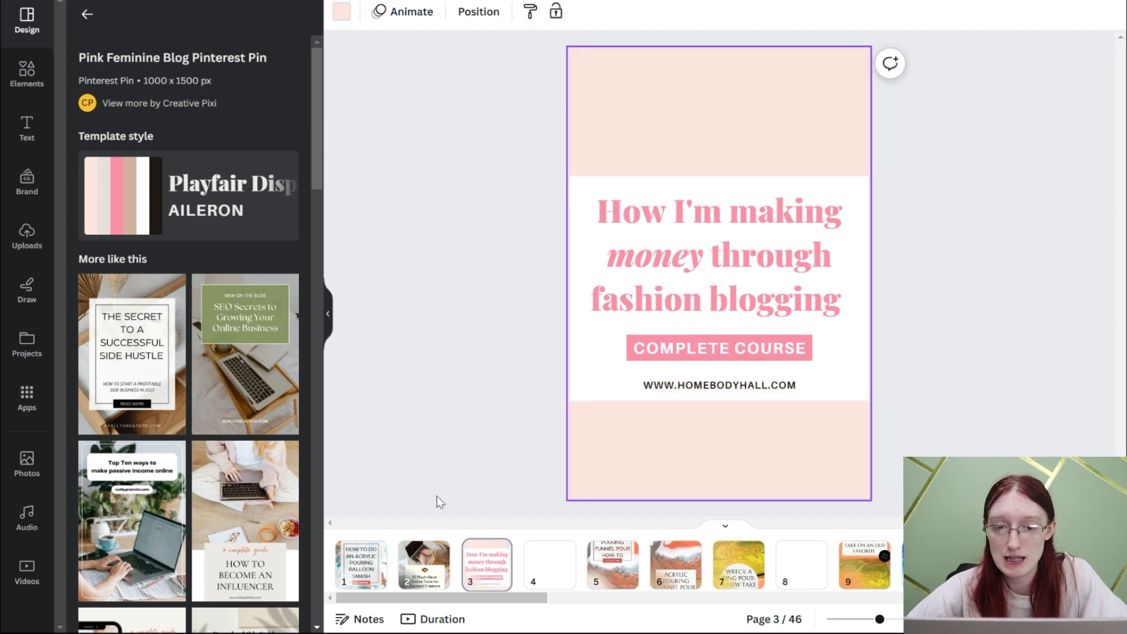
{"action": "left_click", "coordinate": [423, 563]}
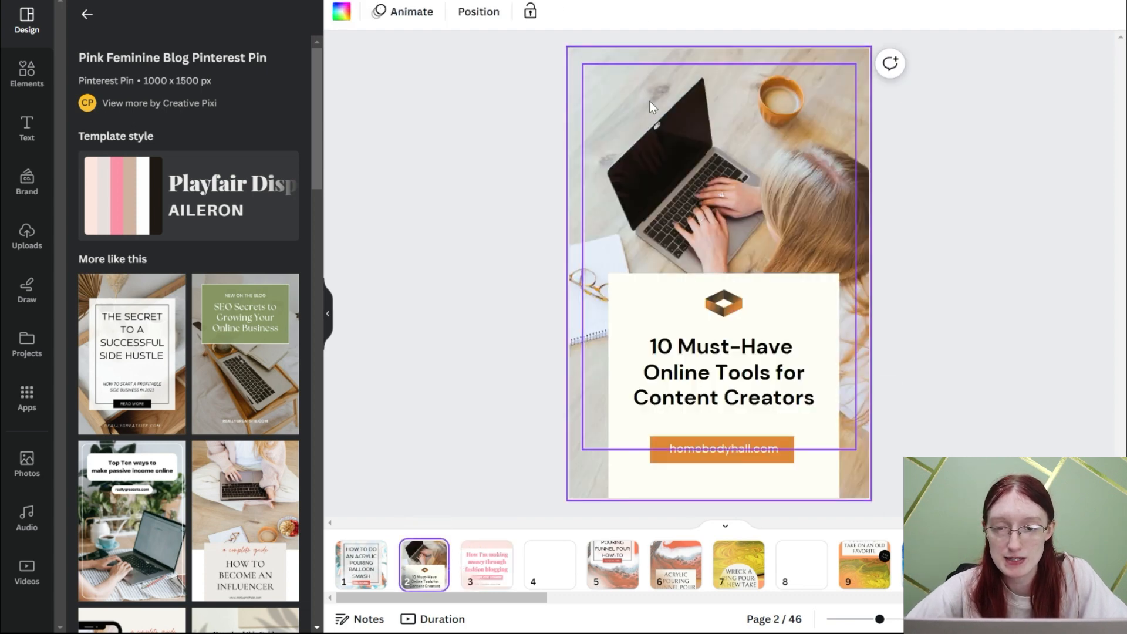
{"action": "left_click", "coordinate": [575, 67]}
{"action": "key", "text": "Delete"}
- Add a single-image grid filling the background of pages 2 and 3
{"action": "left_click", "coordinate": [27, 74]}
{"action": "left_click", "coordinate": [116, 441]}
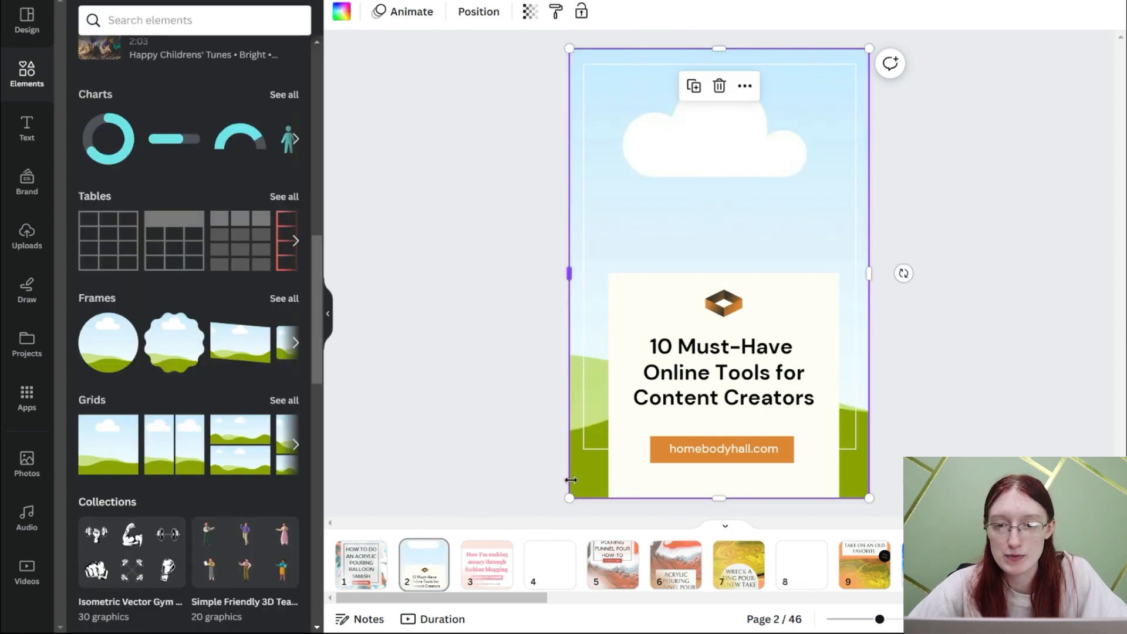
{"action": "left_click", "coordinate": [510, 560]}
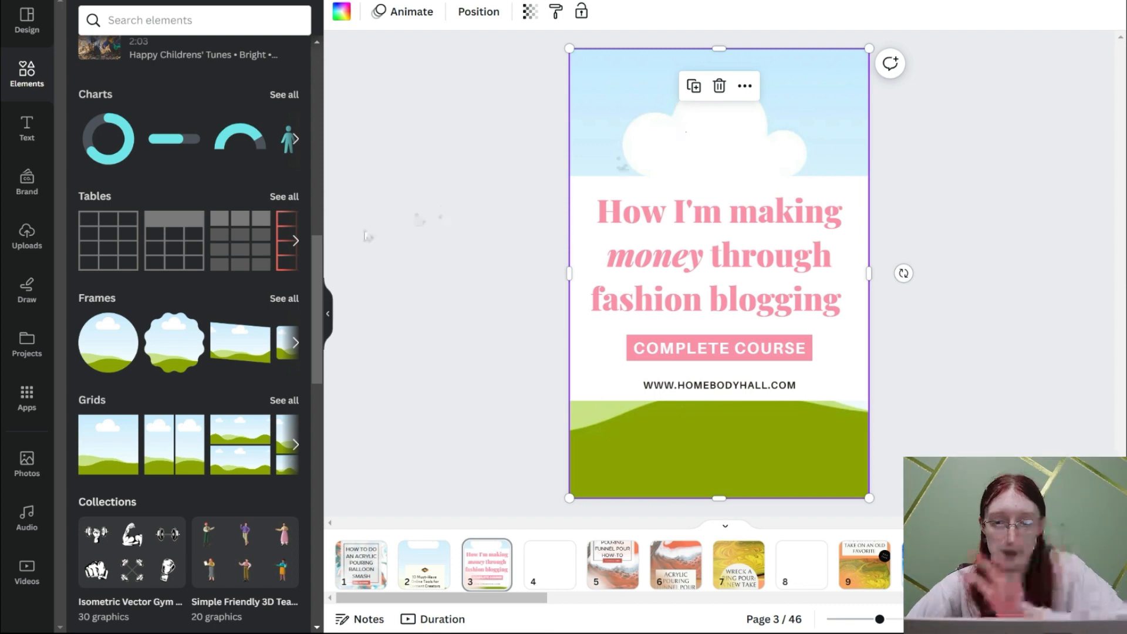
{"action": "left_click", "coordinate": [26, 235]}
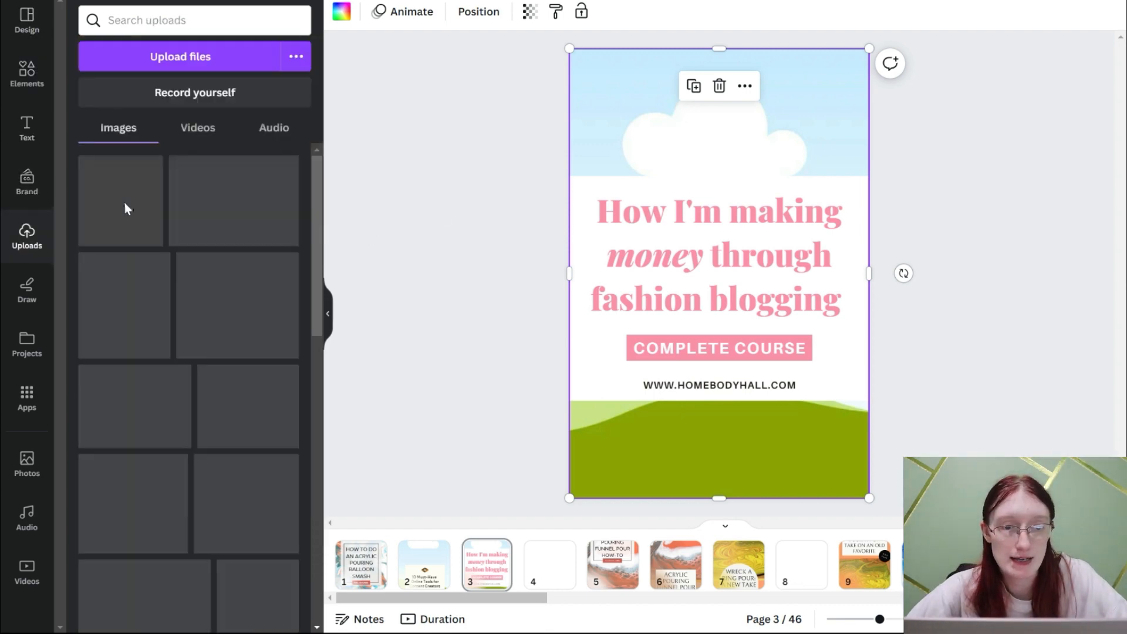
{"action": "left_click_drag", "start_coordinate": [509, 69], "coordinate": [469, 129]}
{"action": "left_click", "coordinate": [615, 112]}
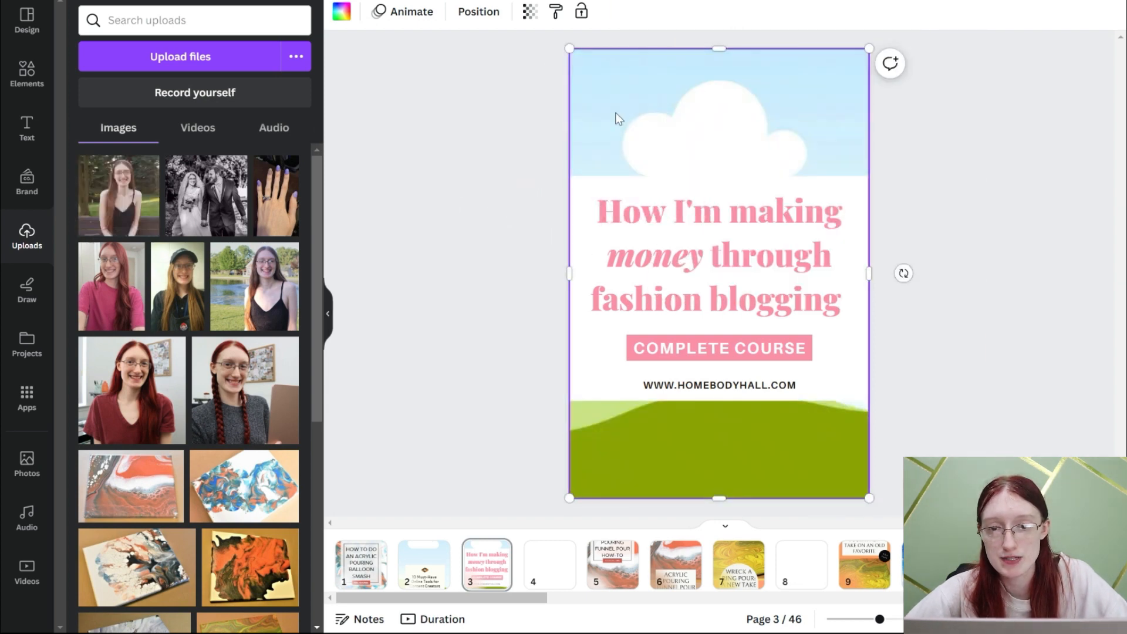
{"action": "key", "text": "Delete"}
{"action": "left_click_drag", "start_coordinate": [130, 191], "coordinate": [475, 170]}
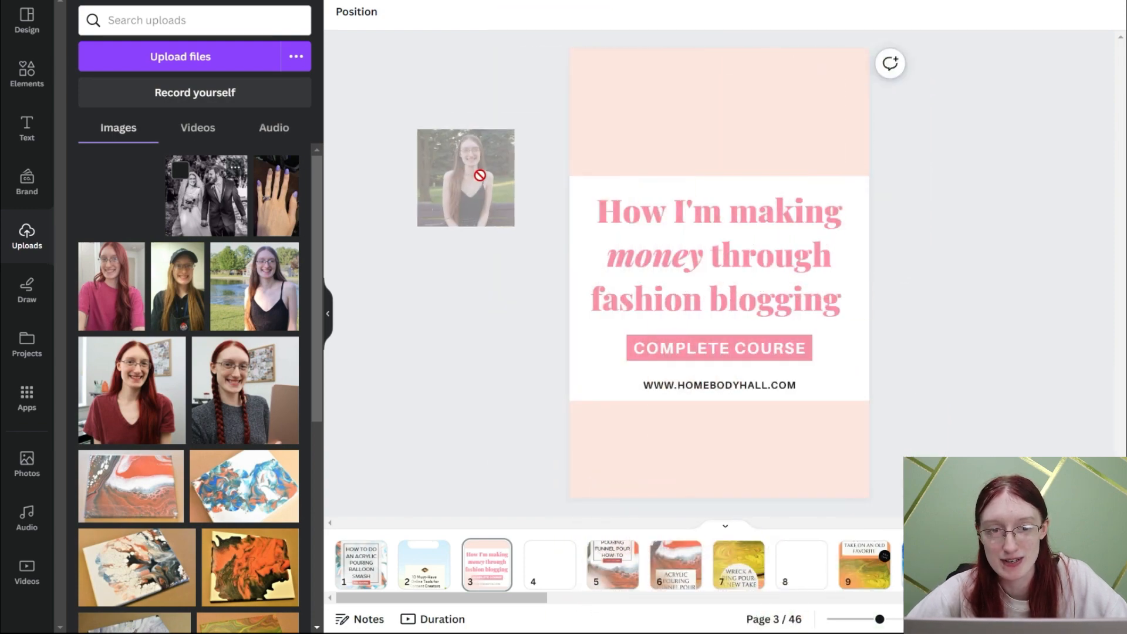
{"action": "left_click", "coordinate": [27, 74]}
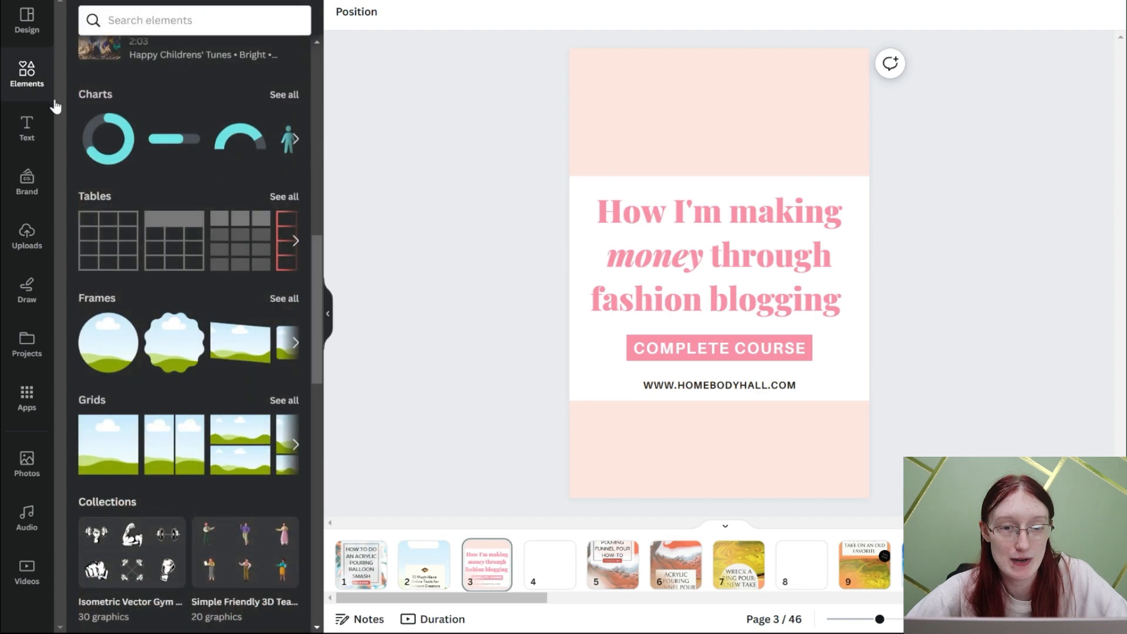
{"action": "key", "text": "ctrl+z"}
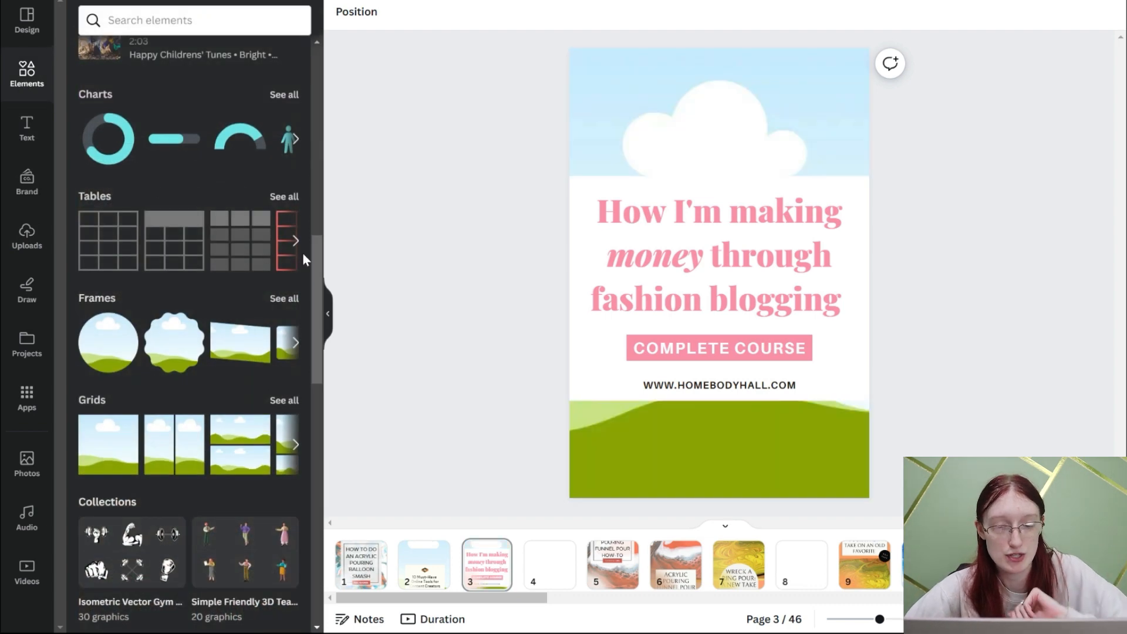
- Recolour the page 3 headline with the brick red from the document colors
{"action": "left_click", "coordinate": [664, 265]}
{"action": "left_click", "coordinate": [556, 12]}
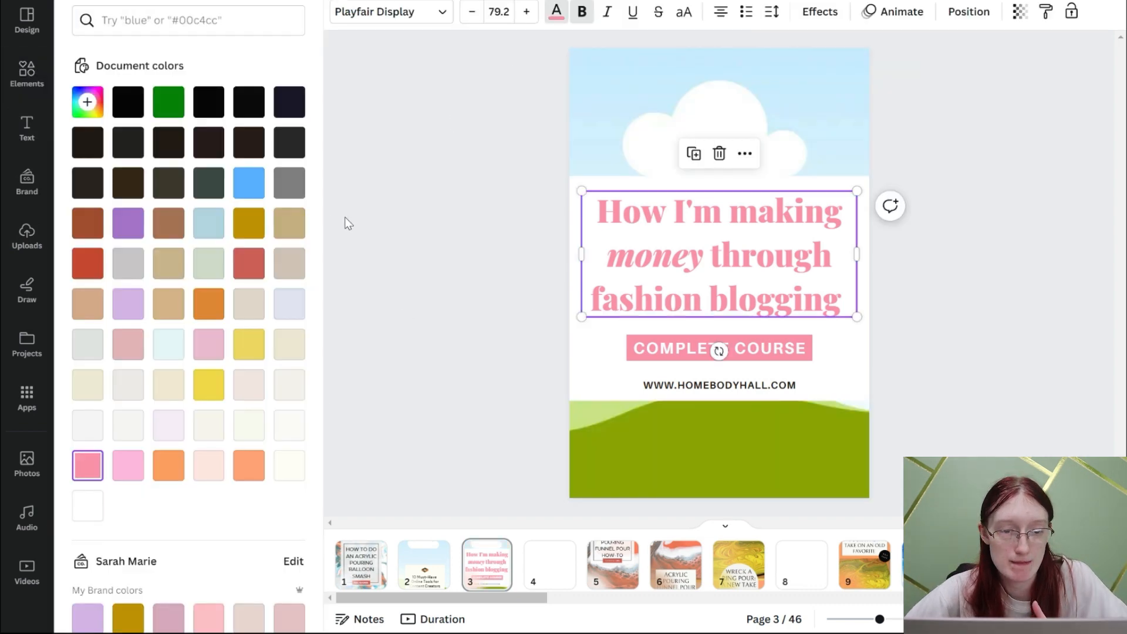
{"action": "left_click_drag", "start_coordinate": [322, 212], "coordinate": [318, 259]}
{"action": "left_click", "coordinate": [88, 163]}
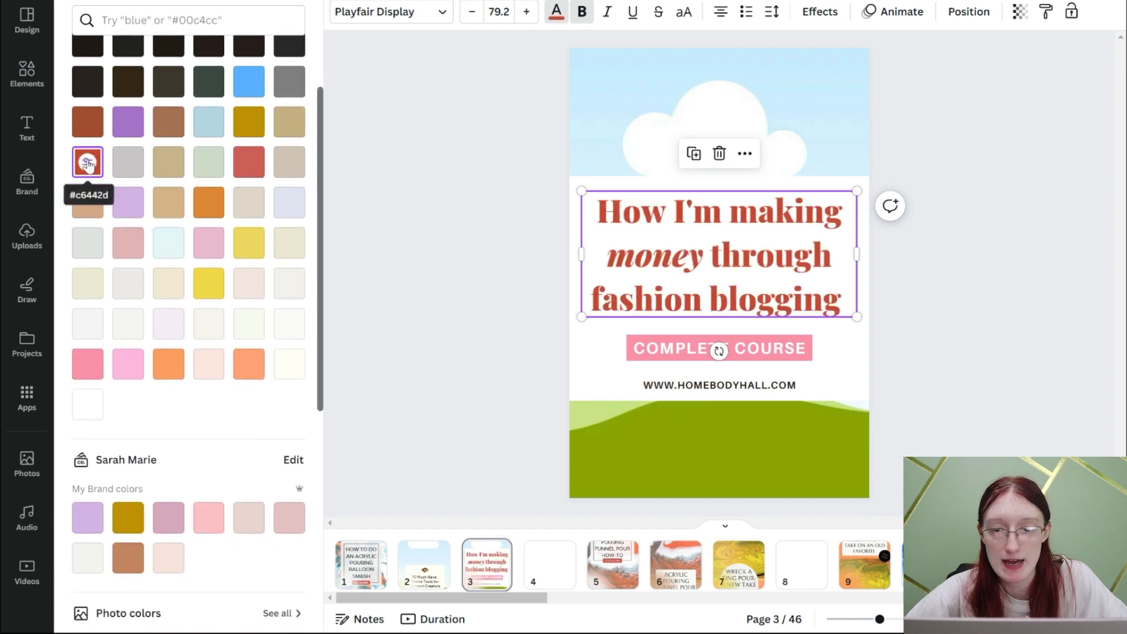
- On page 2, remove the logo and move the website address with its orange bar down to the page's bottom edge
{"action": "left_click", "coordinate": [423, 578]}
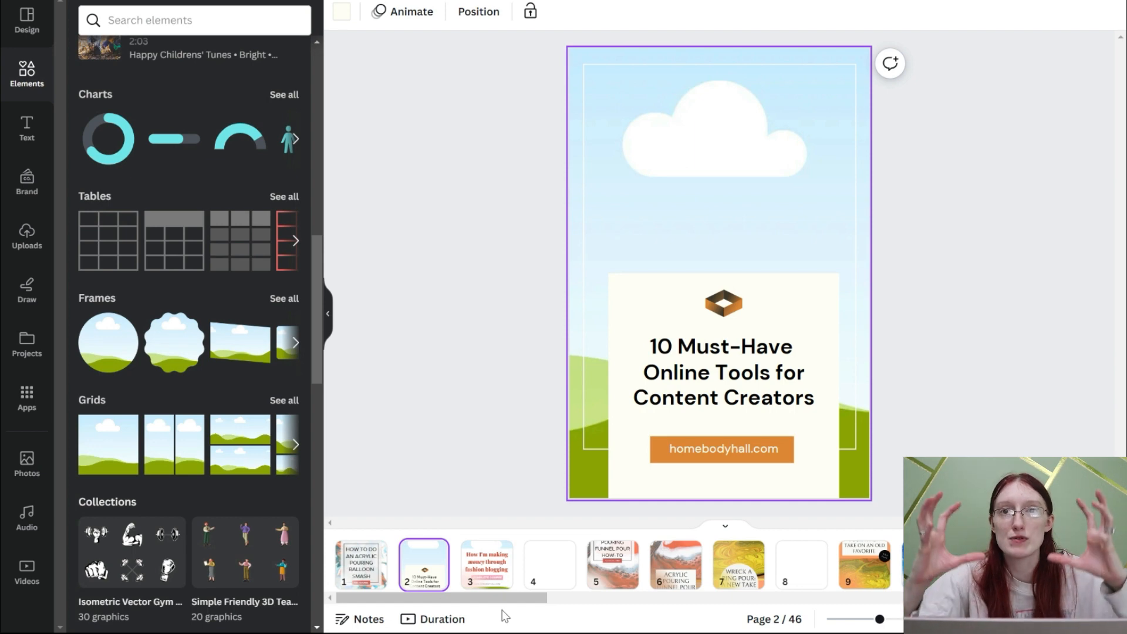
{"action": "left_click", "coordinate": [729, 450]}
{"action": "left_click_drag", "start_coordinate": [728, 450], "coordinate": [731, 493]}
{"action": "left_click_drag", "start_coordinate": [786, 460], "coordinate": [783, 499]}
{"action": "left_click_drag", "start_coordinate": [723, 477], "coordinate": [724, 483]}
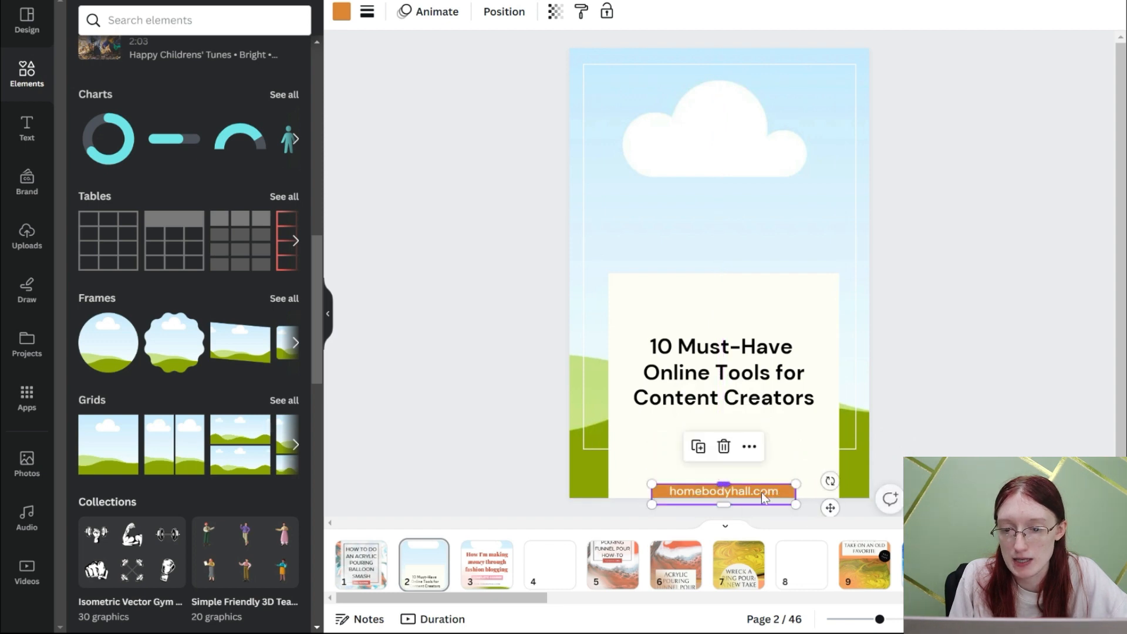
{"action": "left_click", "coordinate": [942, 441]}
- Remove the pink COMPLETE COURSE banner from page 3 and move the headline slightly lower in the white block
{"action": "left_click", "coordinate": [498, 562]}
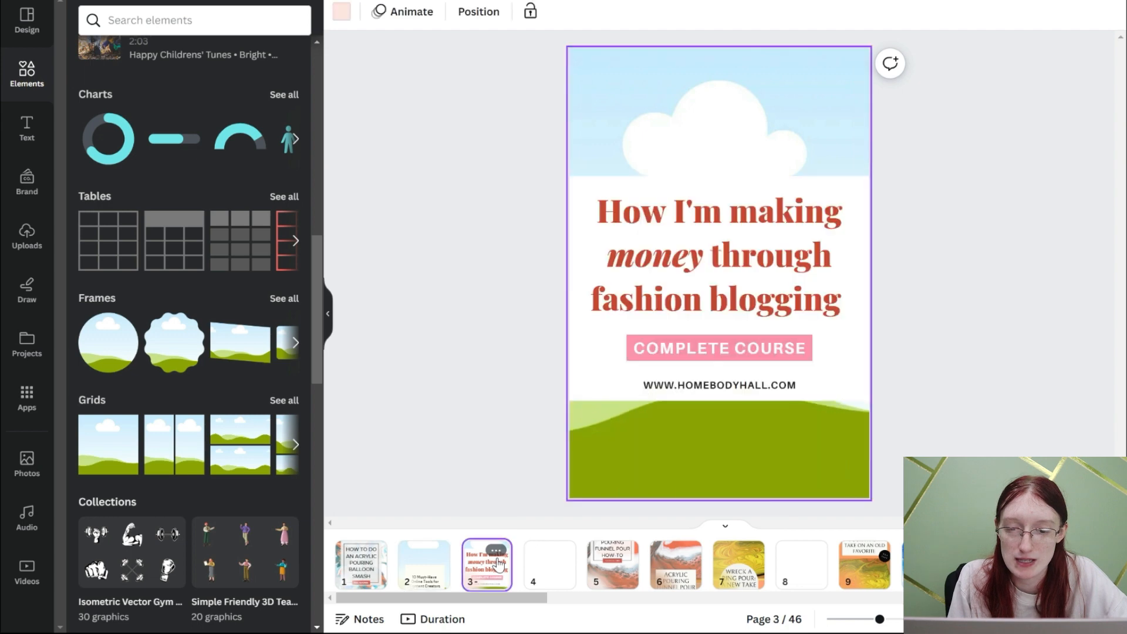
{"action": "left_click_drag", "start_coordinate": [703, 390], "coordinate": [703, 399]}
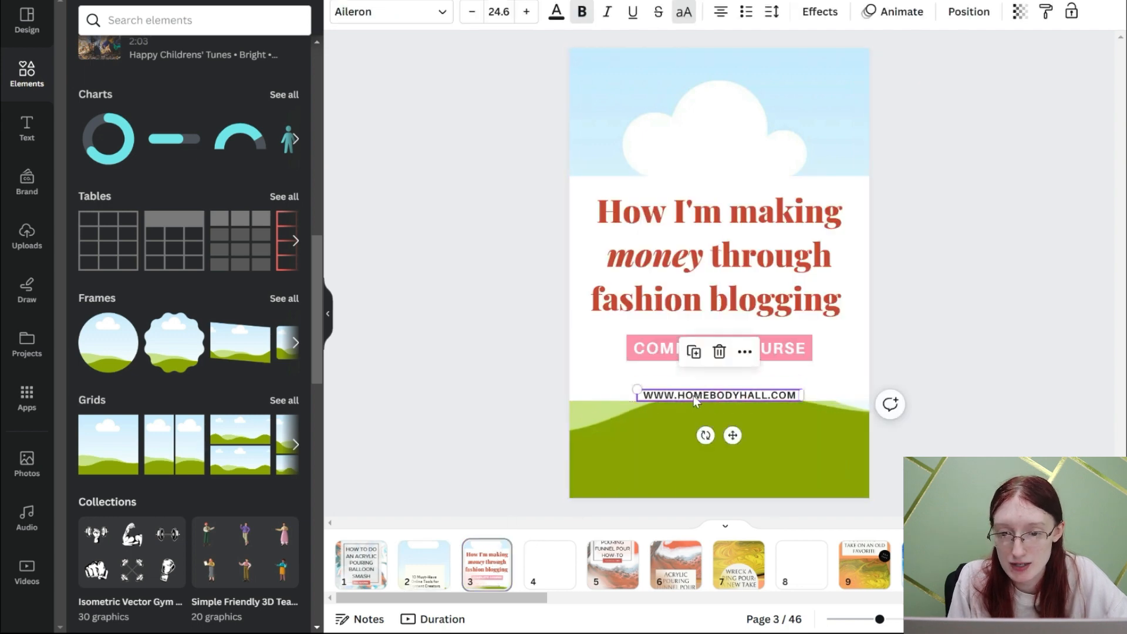
{"action": "key", "text": "ctrl+z"}
{"action": "left_click", "coordinate": [358, 562]}
{"action": "left_click", "coordinate": [486, 564]}
{"action": "left_click", "coordinate": [772, 359]}
{"action": "left_click", "coordinate": [770, 354]}
{"action": "left_click", "coordinate": [416, 343]}
{"action": "left_click", "coordinate": [649, 365]}
{"action": "double_click", "coordinate": [650, 356]}
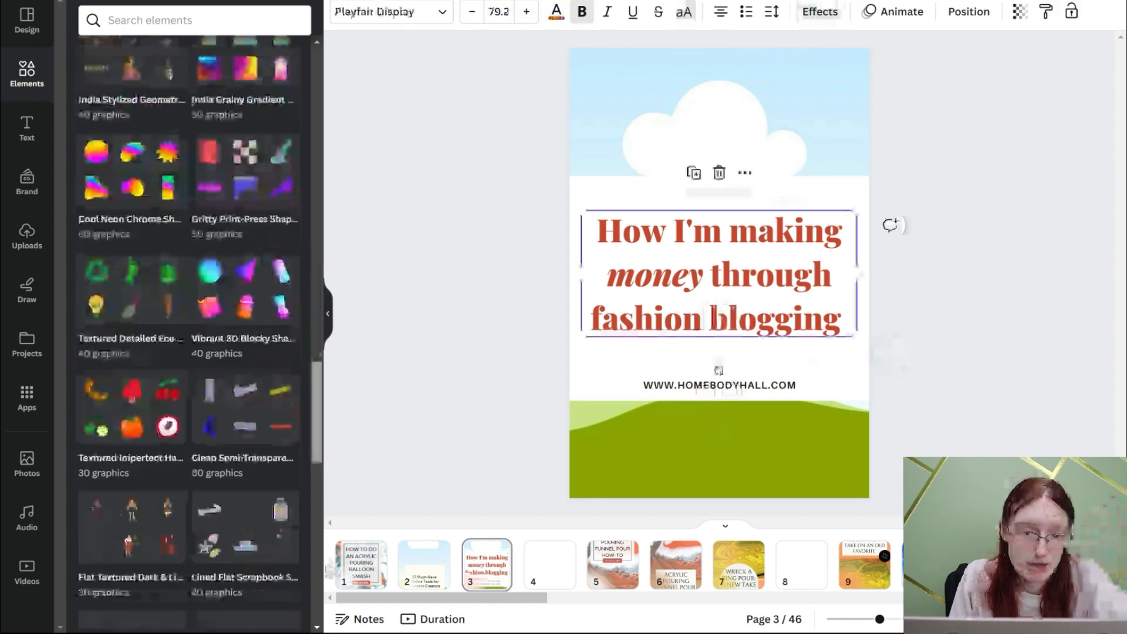
- Duplicate the white rectangle on page 3 and align the copy exactly over the original
{"action": "left_click_drag", "start_coordinate": [318, 560], "coordinate": [375, 219]}
{"action": "left_click", "coordinate": [631, 209]}
{"action": "key", "text": "ctrl+d"}
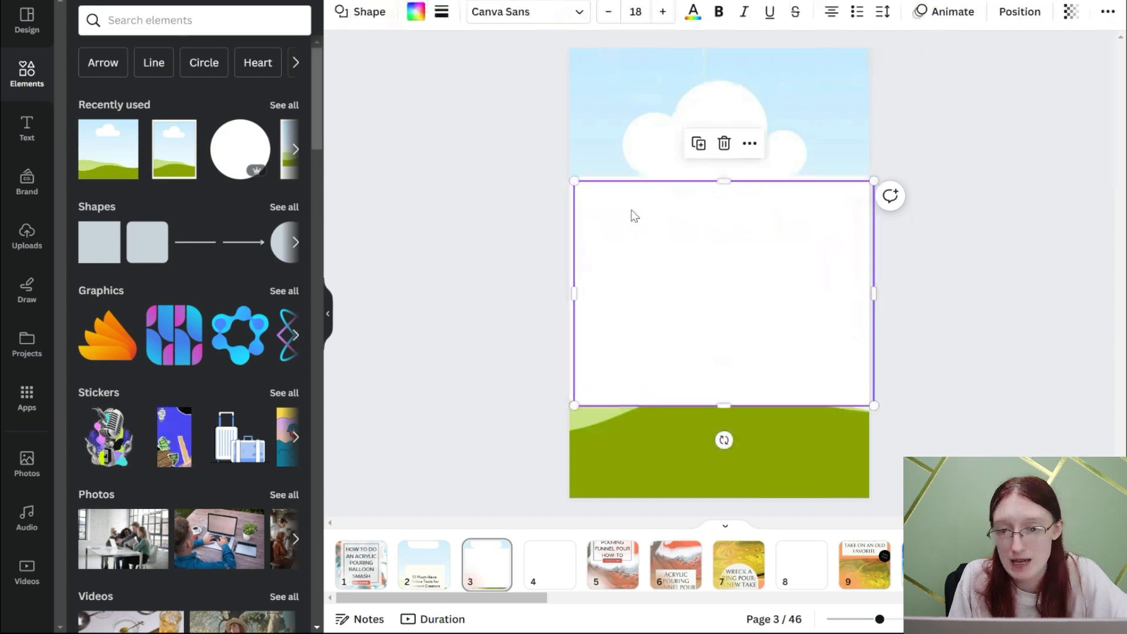
{"action": "left_click_drag", "start_coordinate": [631, 210], "coordinate": [626, 206]}
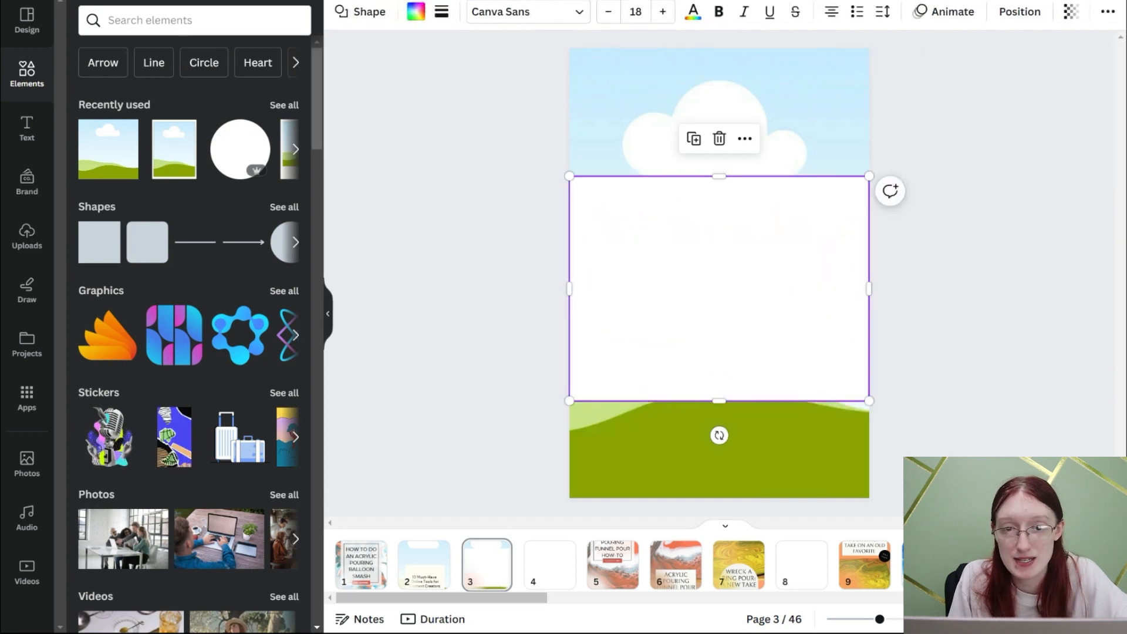
- Fill the duplicated rectangle with the headline's brick red and send it behind the white rectangle and text
{"action": "left_click", "coordinate": [416, 11]}
{"action": "left_click", "coordinate": [130, 222]}
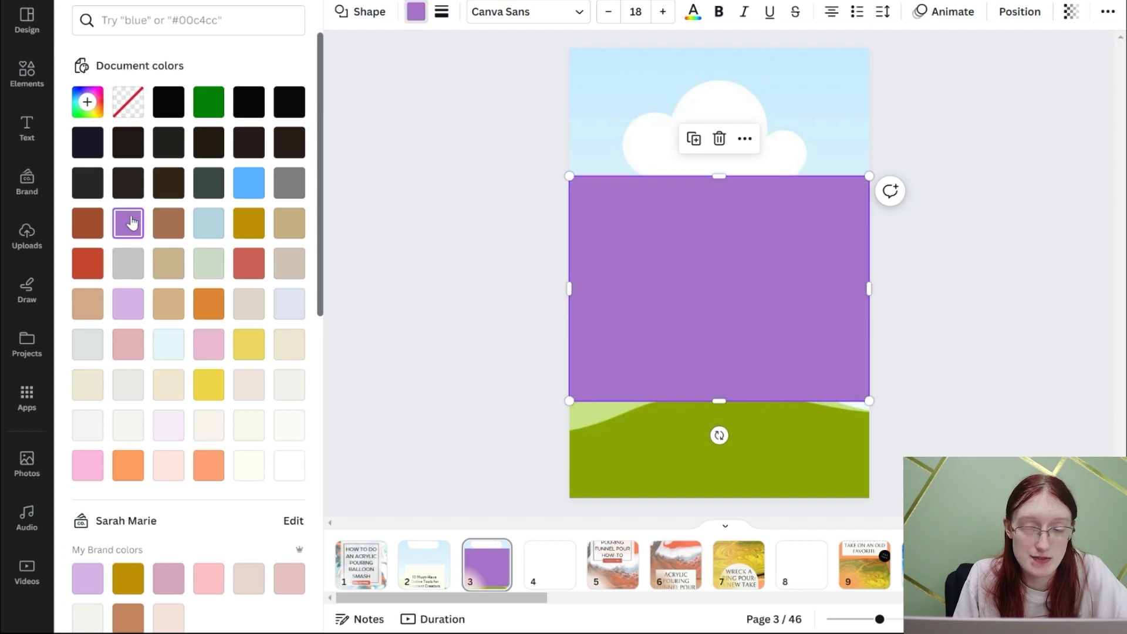
{"action": "left_click", "coordinate": [89, 263]}
{"action": "key", "text": "ctrl+["}
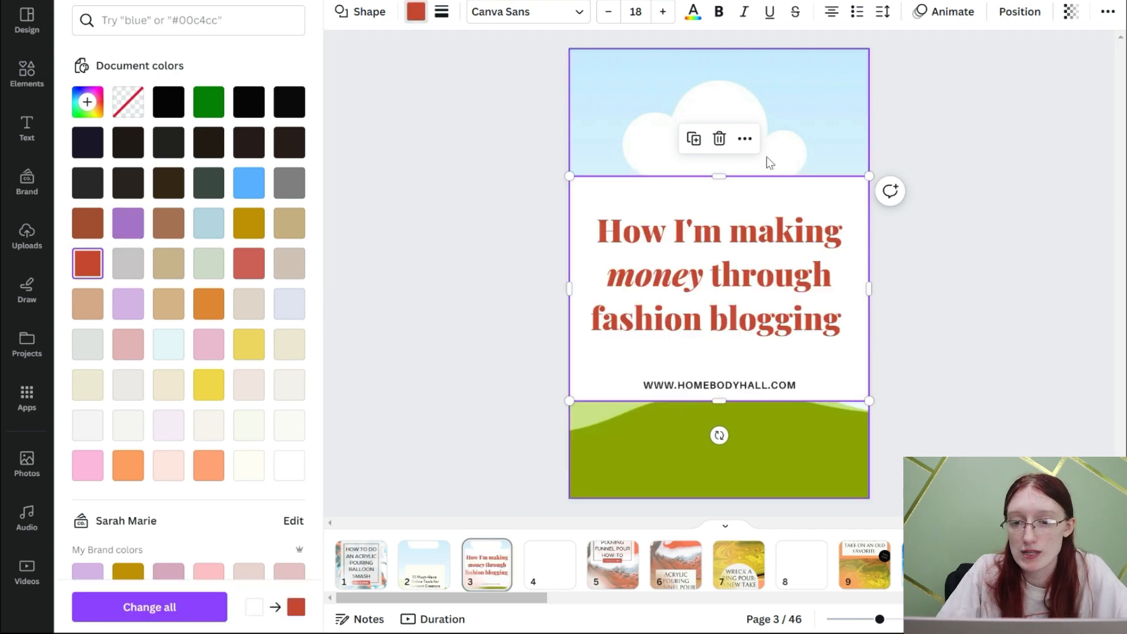
- Trim the white rectangle's top and bottom edges to expose thin red bands of similar height above and below it
{"action": "left_click", "coordinate": [738, 199]}
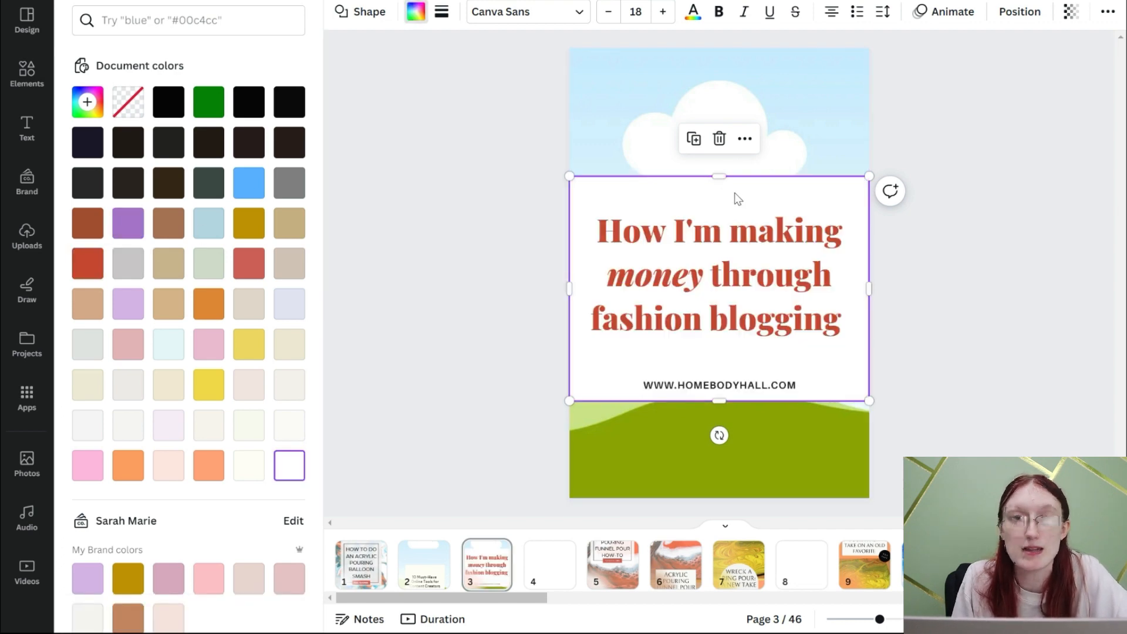
{"action": "left_click_drag", "start_coordinate": [712, 177], "coordinate": [714, 202]}
{"action": "left_click", "coordinate": [654, 168]}
{"action": "key", "text": "ctrl+["}
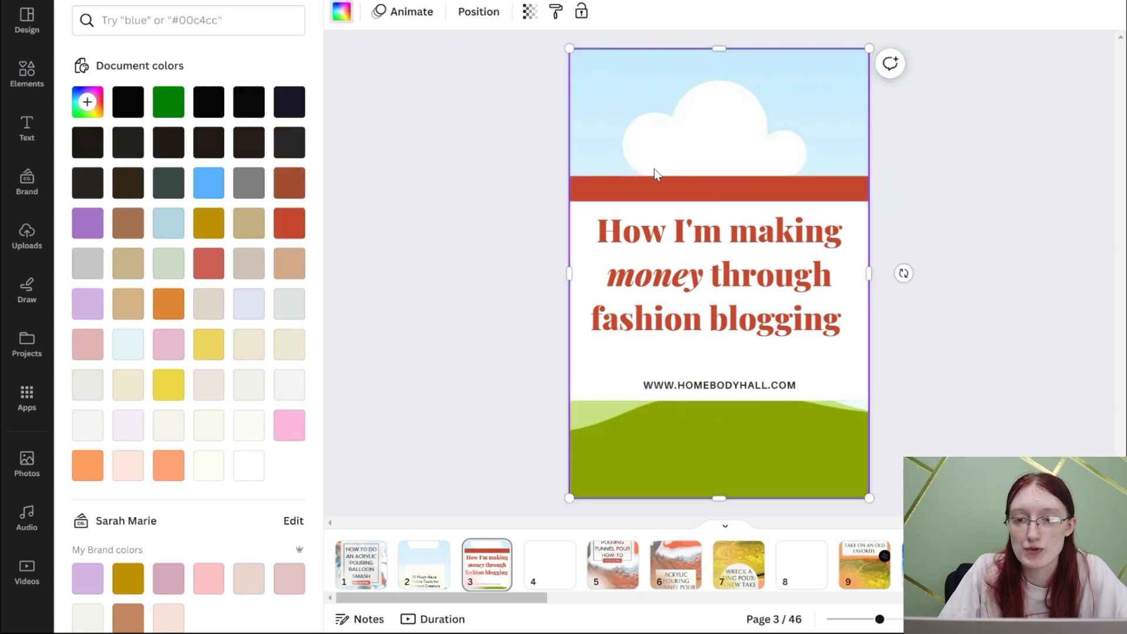
{"action": "left_click", "coordinate": [672, 212]}
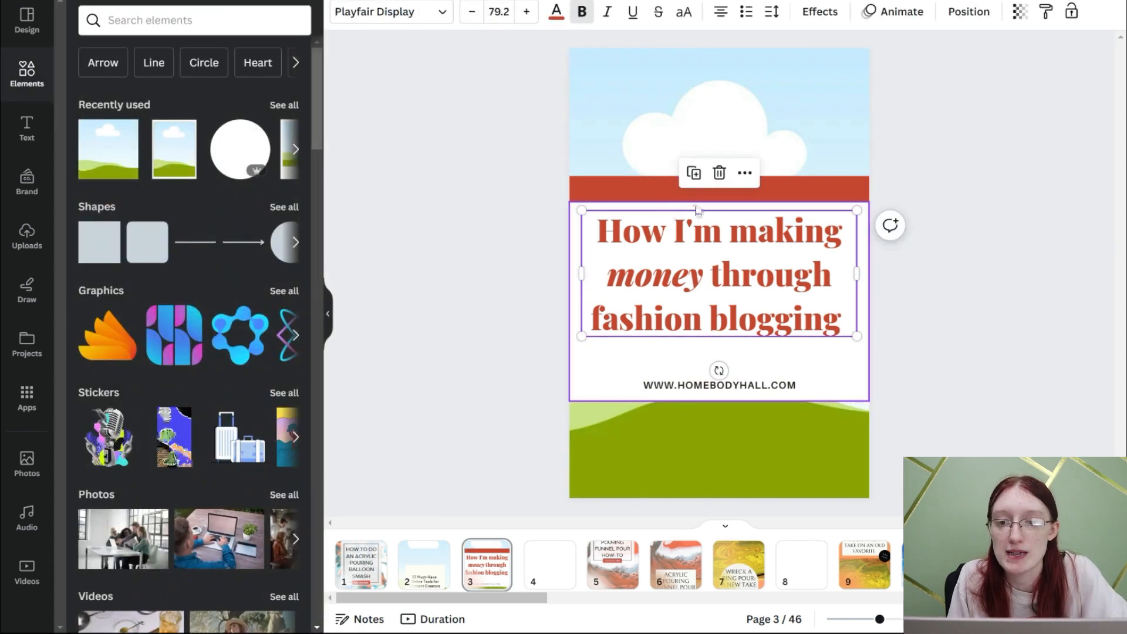
{"action": "left_click", "coordinate": [721, 212]}
{"action": "left_click_drag", "start_coordinate": [720, 201], "coordinate": [720, 183]}
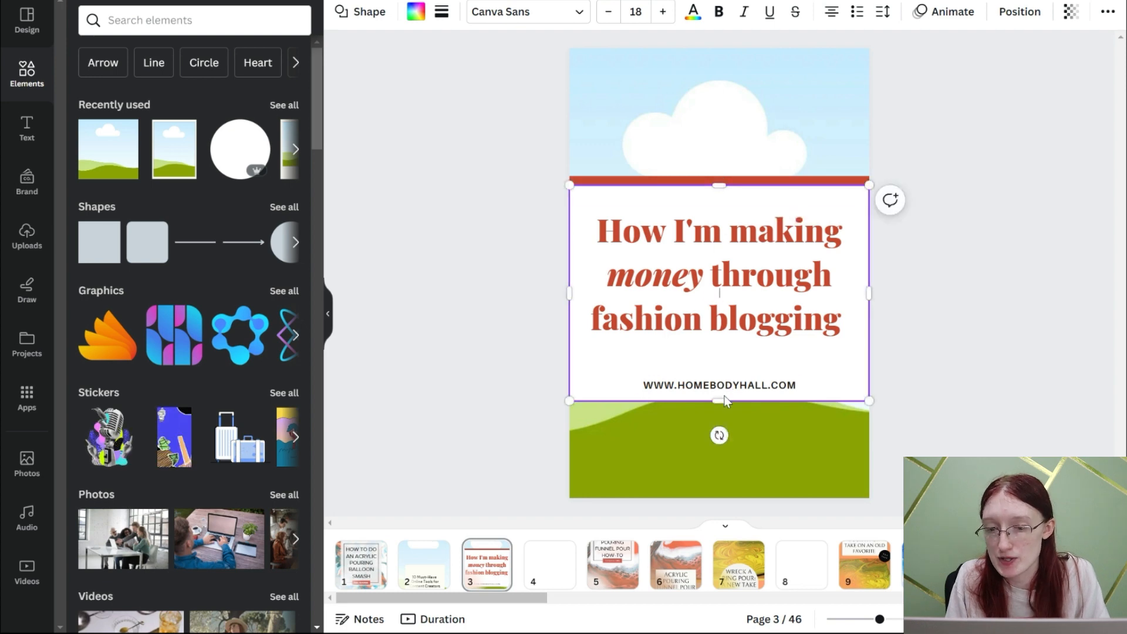
{"action": "left_click_drag", "start_coordinate": [720, 399], "coordinate": [722, 391]}
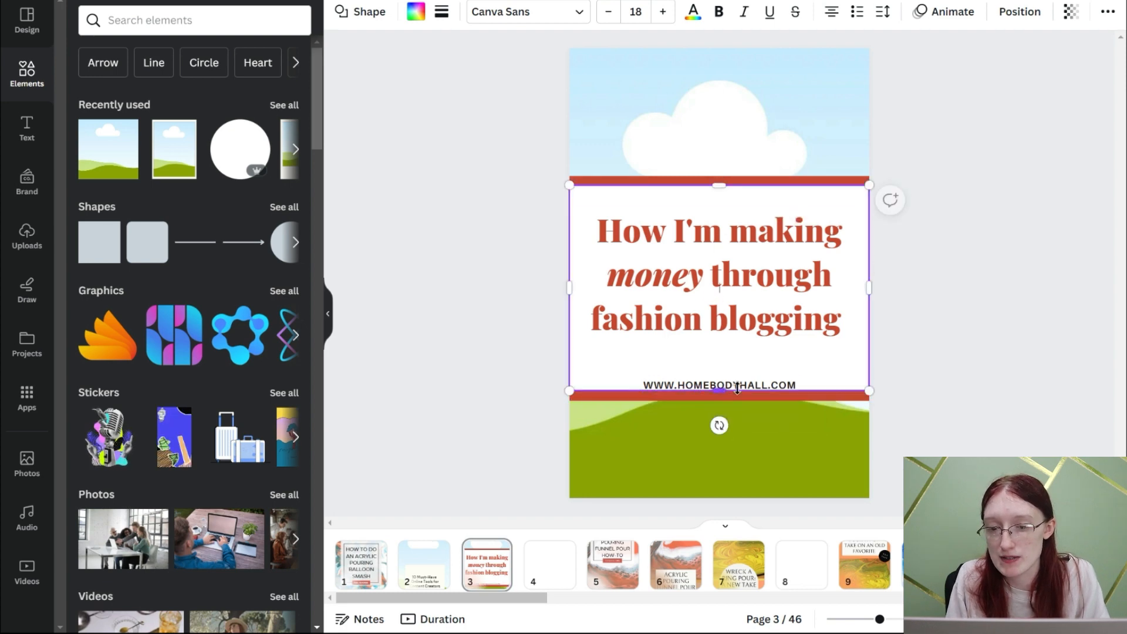
- Move the web address on page 3 onto the lower red band, centre it horizontally and colour its text white
{"action": "left_click", "coordinate": [716, 385]}
{"action": "left_click_drag", "start_coordinate": [716, 385], "coordinate": [714, 397]}
{"action": "left_click", "coordinate": [722, 388]}
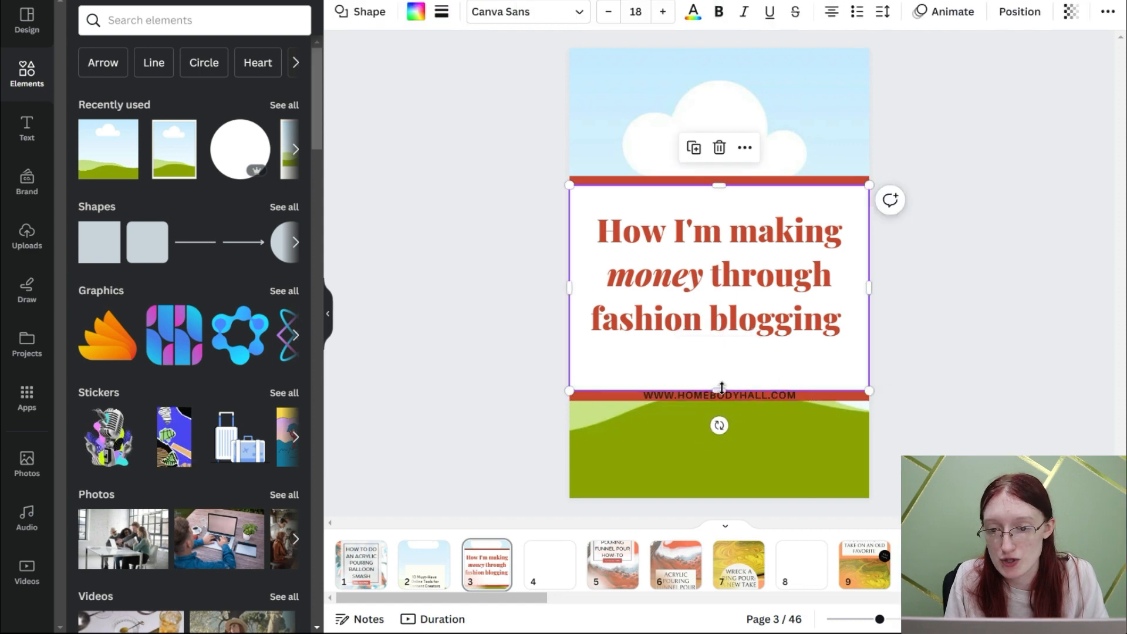
{"action": "left_click", "coordinate": [727, 393]}
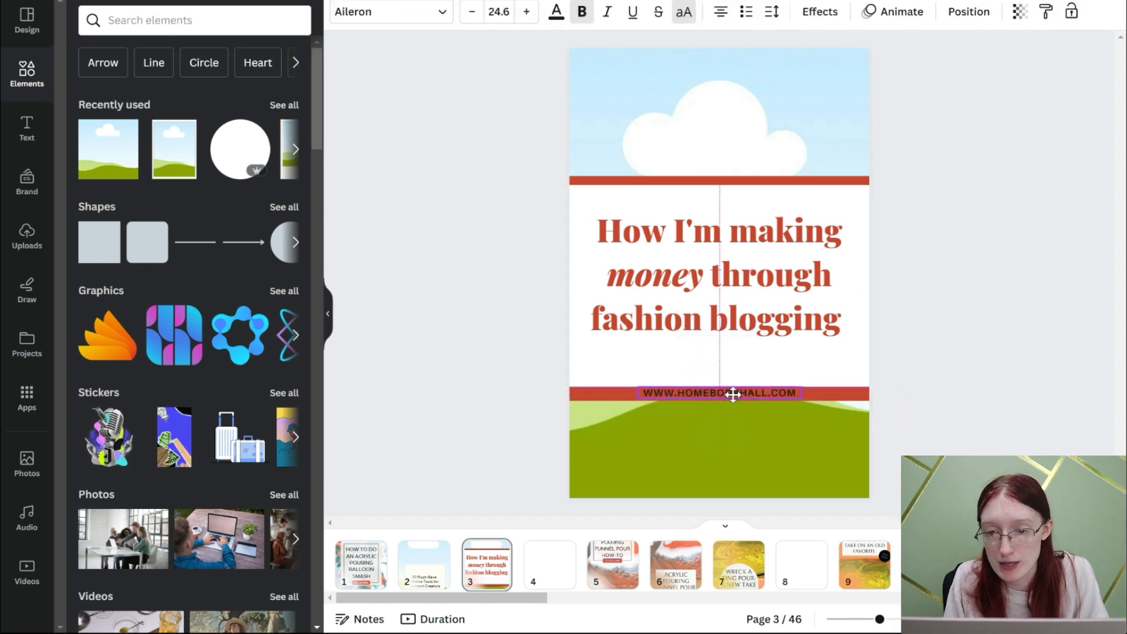
{"action": "left_click", "coordinate": [557, 24]}
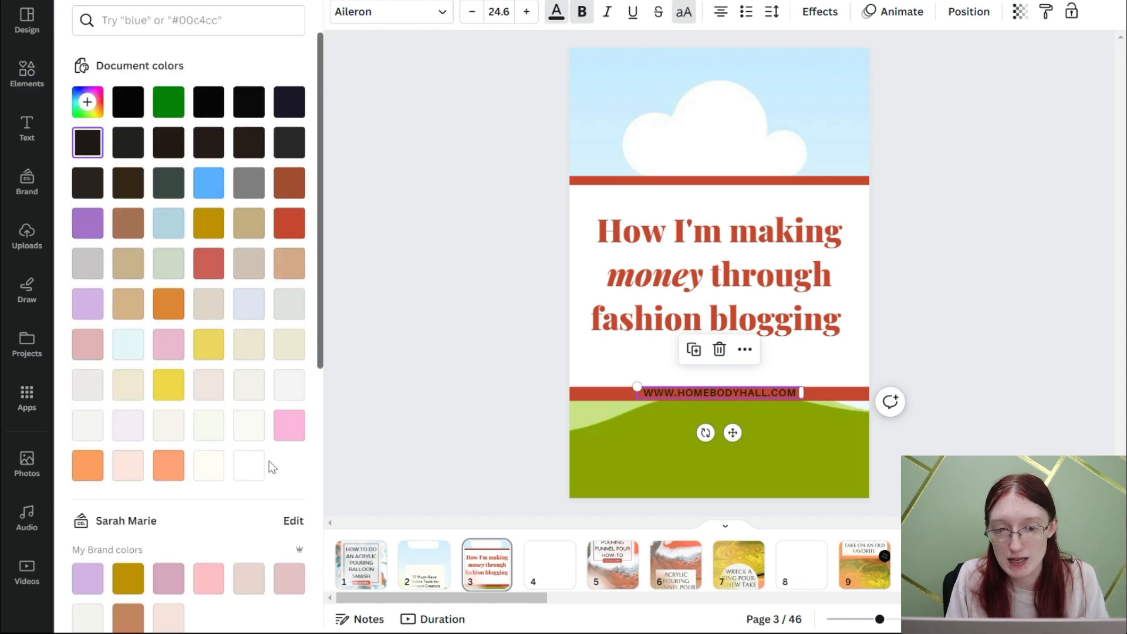
{"action": "left_click", "coordinate": [250, 465]}
{"action": "left_click", "coordinate": [434, 404]}
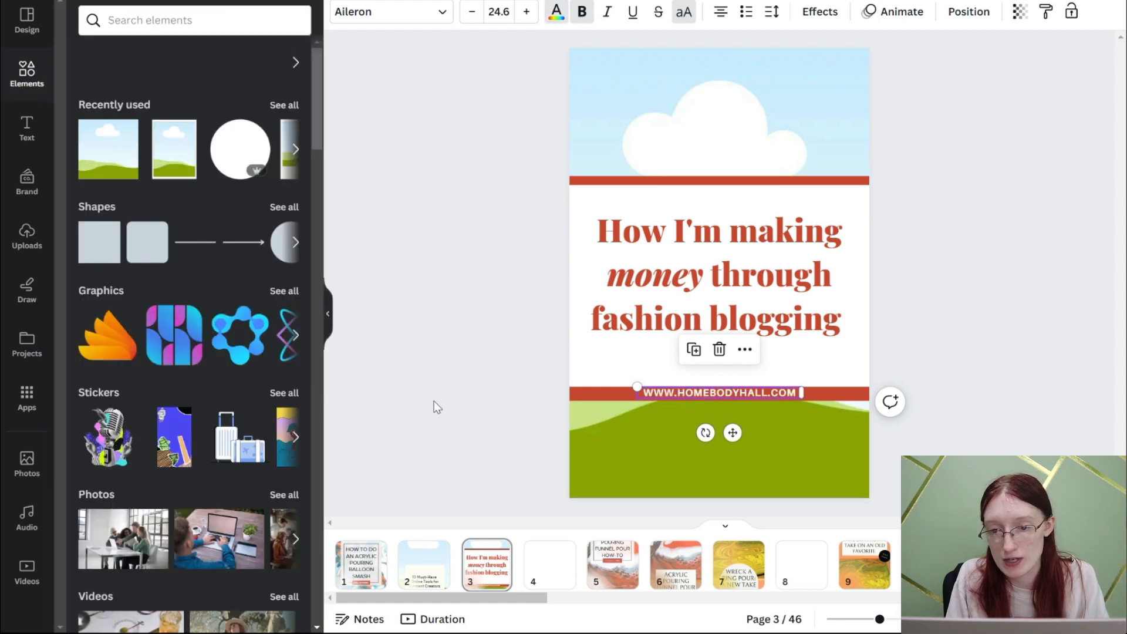
{"action": "left_click", "coordinate": [502, 585]}
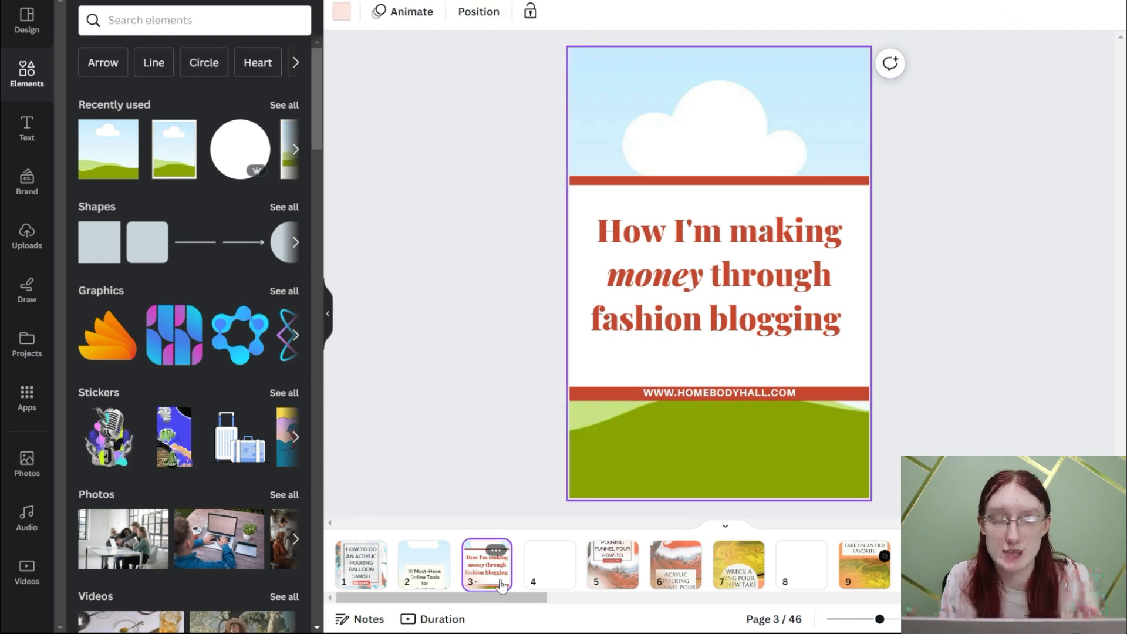
- Switch to the Google Sheets blog planner and locate the first empty row below the Pinned list
{"action": "mouse_move", "coordinate": [779, 633]}
{"action": "left_click", "coordinate": [779, 566]}
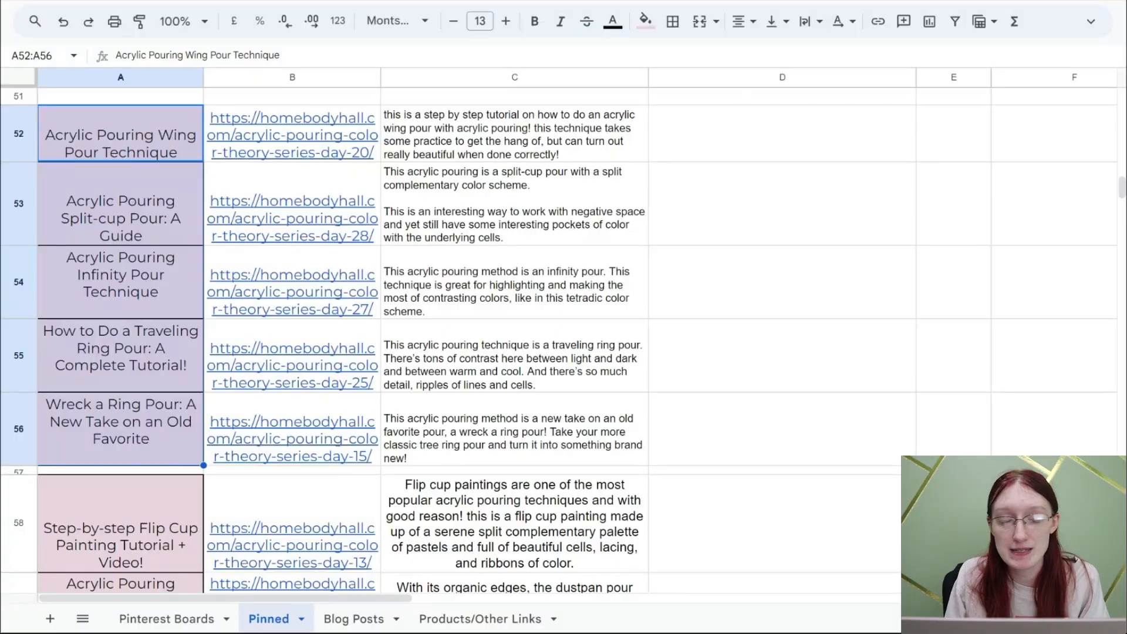
{"action": "scroll", "coordinate": [331, 297], "scroll_direction": "down", "scroll_amount": 10}
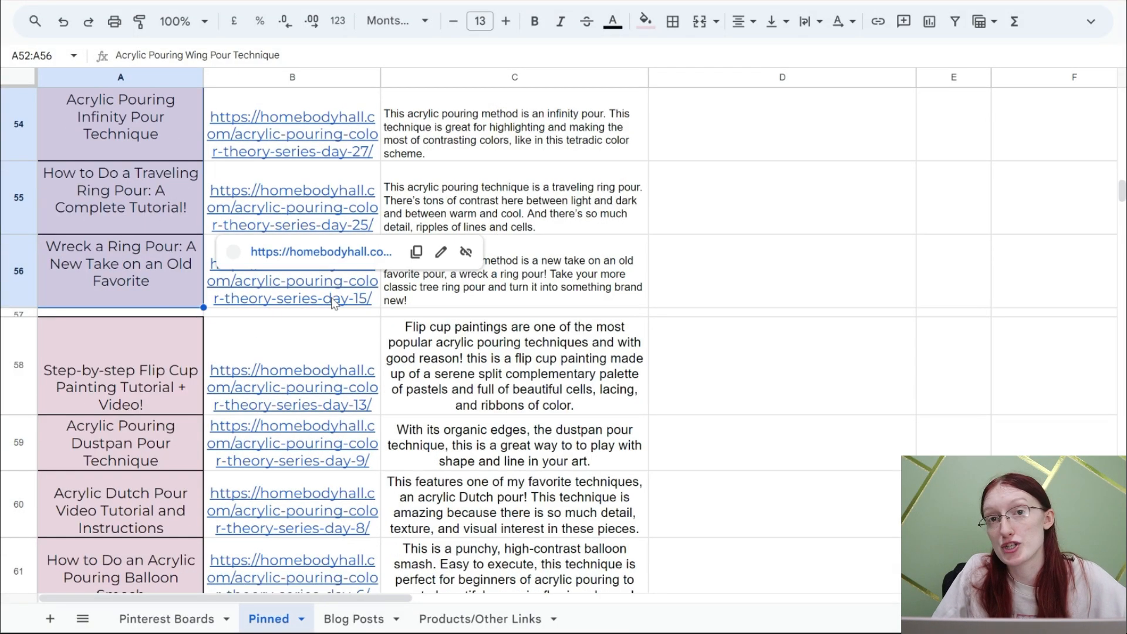
{"action": "scroll", "coordinate": [331, 297], "scroll_direction": "up", "scroll_amount": 3}
{"action": "left_click_drag", "start_coordinate": [163, 322], "coordinate": [203, 290]}
{"action": "left_click", "coordinate": [175, 291]}
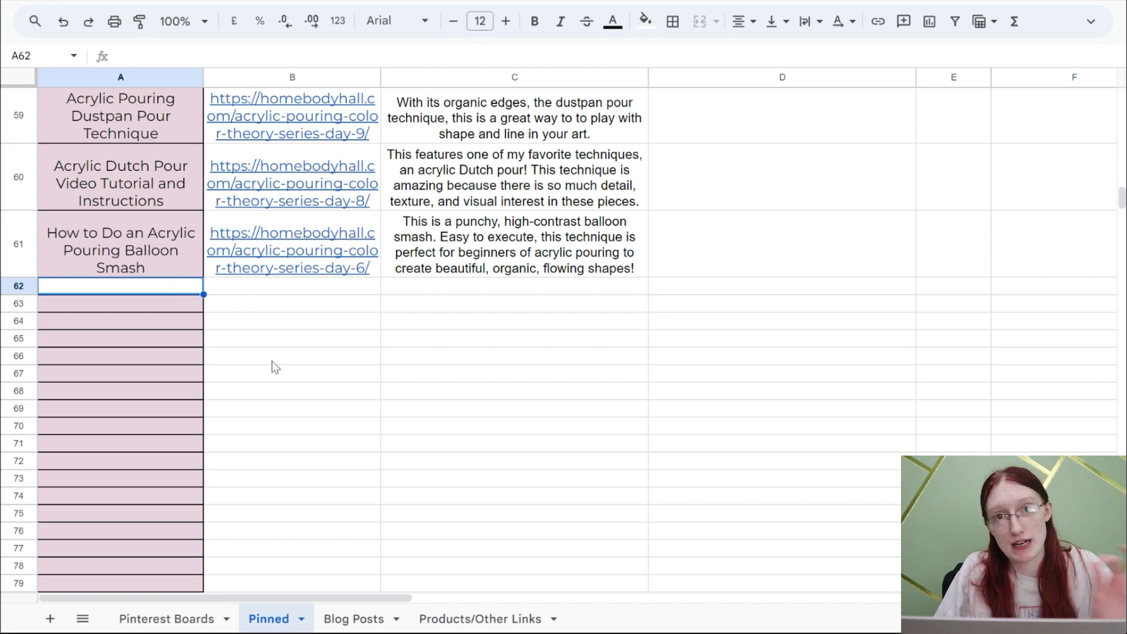
- Copy the titles and links in A6:B8 of the Blog Posts sheet into the Pinned sheet starting at A63
{"action": "left_click", "coordinate": [370, 620]}
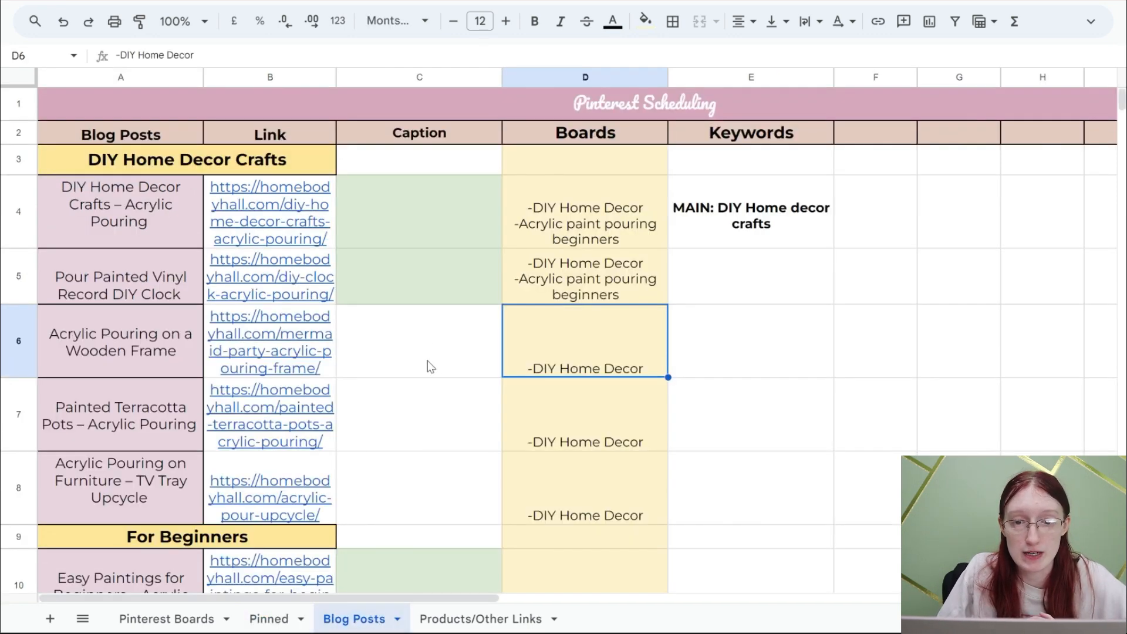
{"action": "left_click_drag", "start_coordinate": [400, 200], "coordinate": [385, 277]}
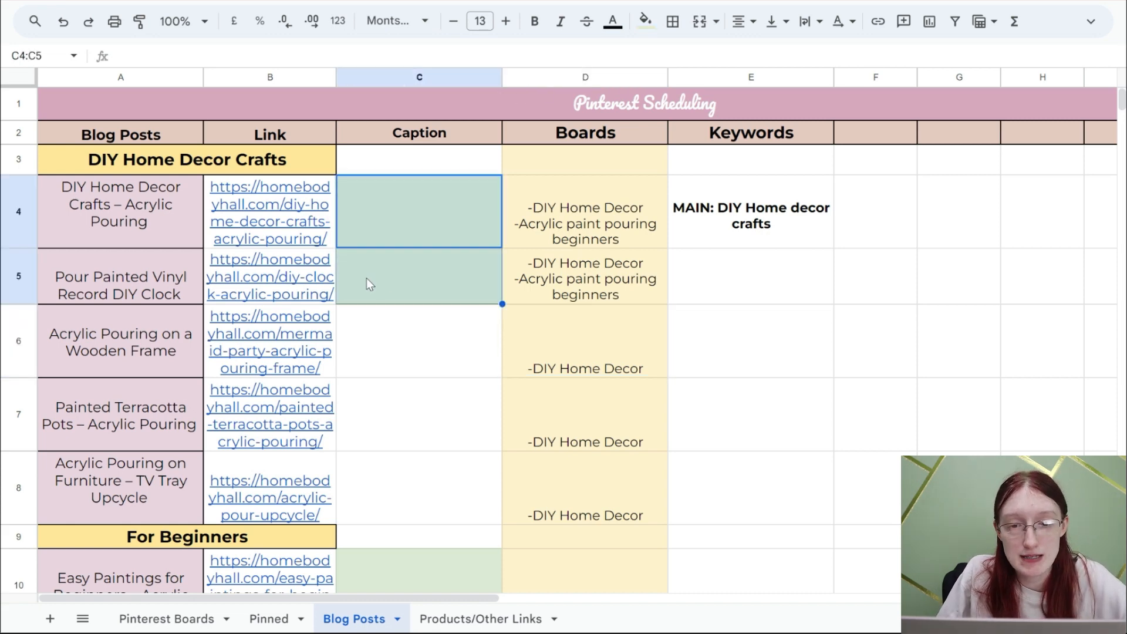
{"action": "left_click_drag", "start_coordinate": [173, 340], "coordinate": [255, 514]}
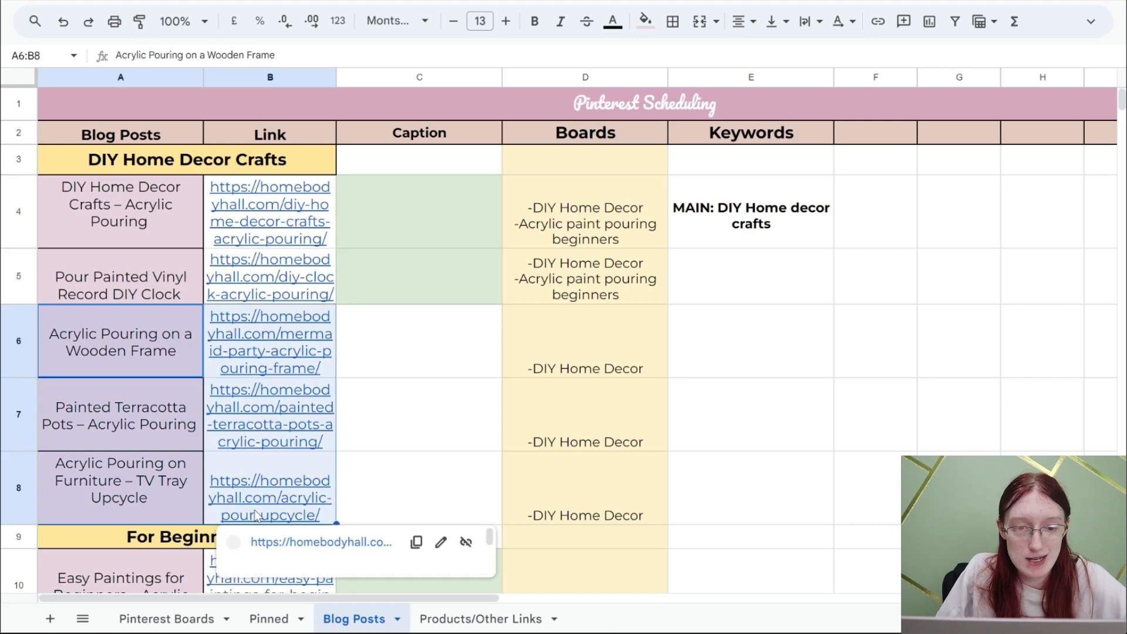
{"action": "key", "text": "ctrl+c"}
{"action": "left_click", "coordinate": [269, 619]}
{"action": "left_click", "coordinate": [160, 304]}
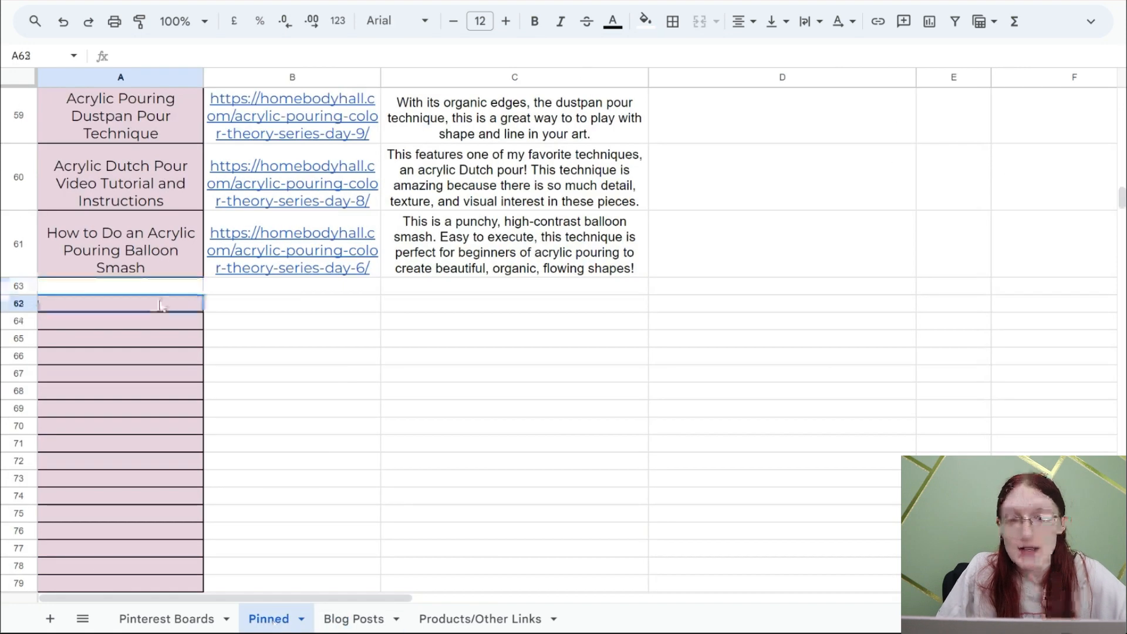
{"action": "key", "text": "ctrl+v"}
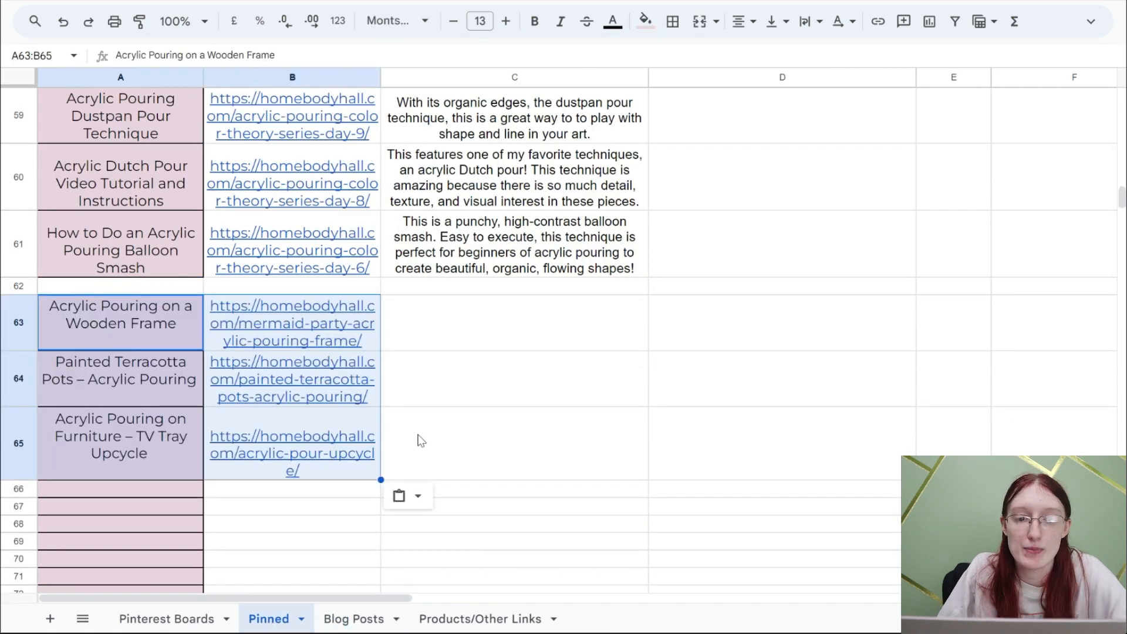
{"action": "left_click", "coordinate": [421, 440]}
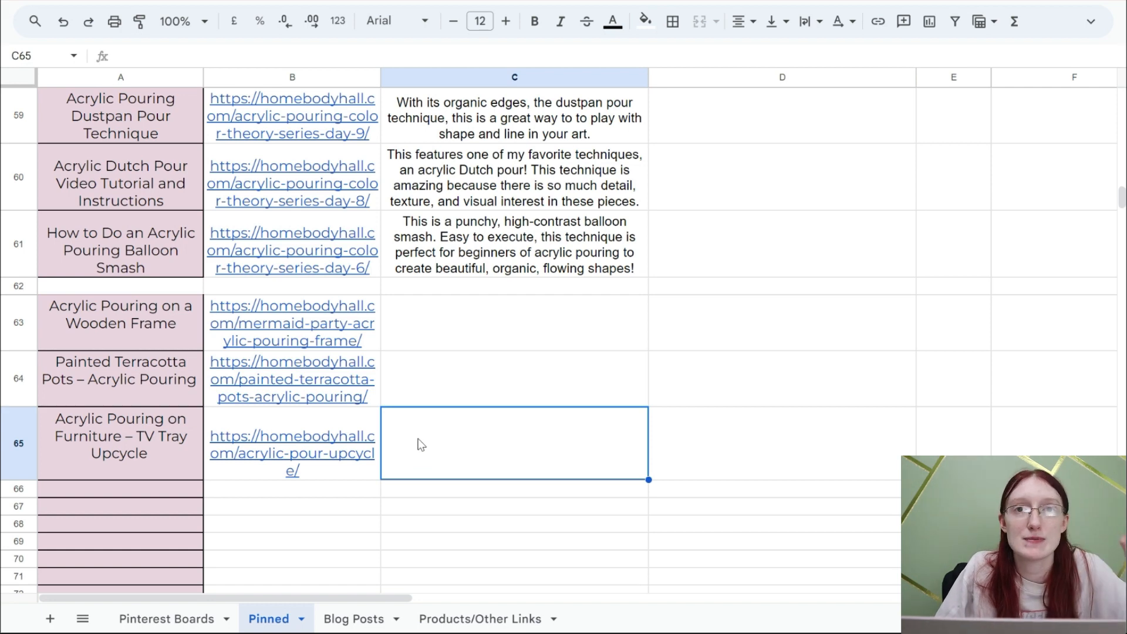
- Copy the DIY Christmas Decor post's title and link from the Blog Posts sheet into row 66 of the Pinned sheet
{"action": "left_click", "coordinate": [332, 625]}
{"action": "scroll", "coordinate": [380, 426], "scroll_direction": "down", "scroll_amount": 5}
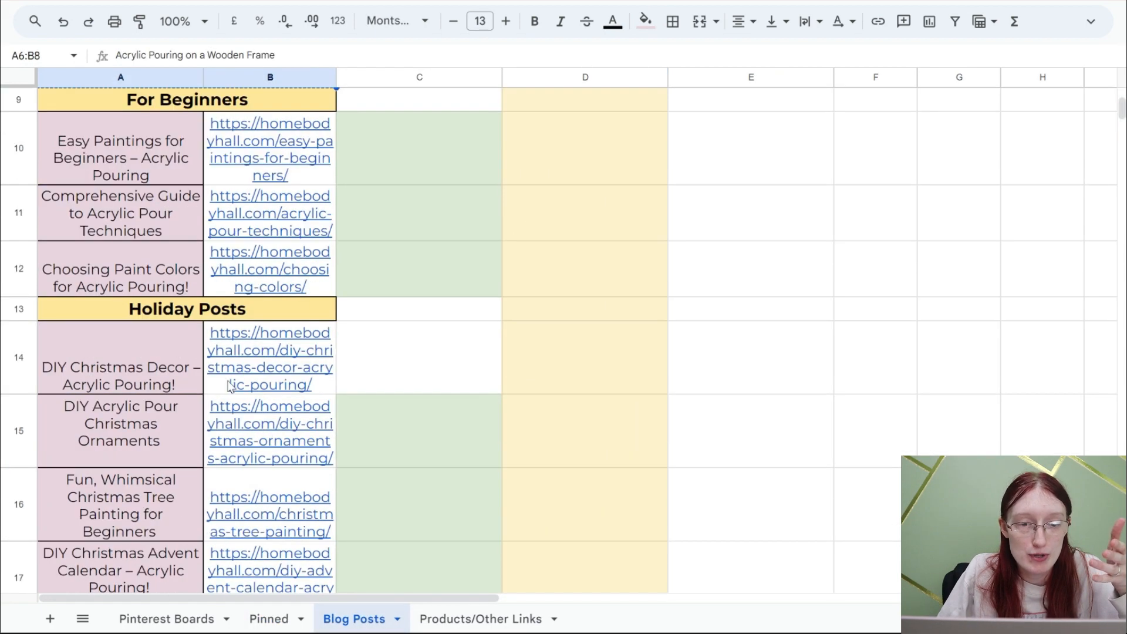
{"action": "left_click_drag", "start_coordinate": [181, 372], "coordinate": [226, 362]}
{"action": "key", "text": "ctrl+c"}
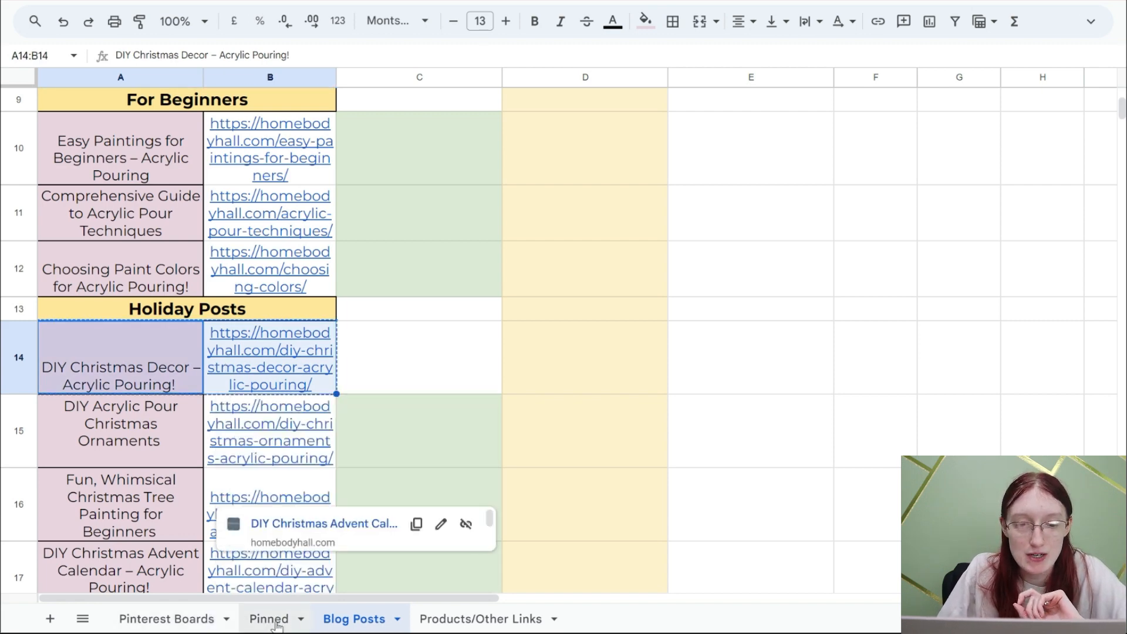
{"action": "left_click", "coordinate": [278, 619]}
{"action": "left_click", "coordinate": [156, 491]}
{"action": "key", "text": "ctrl+v"}
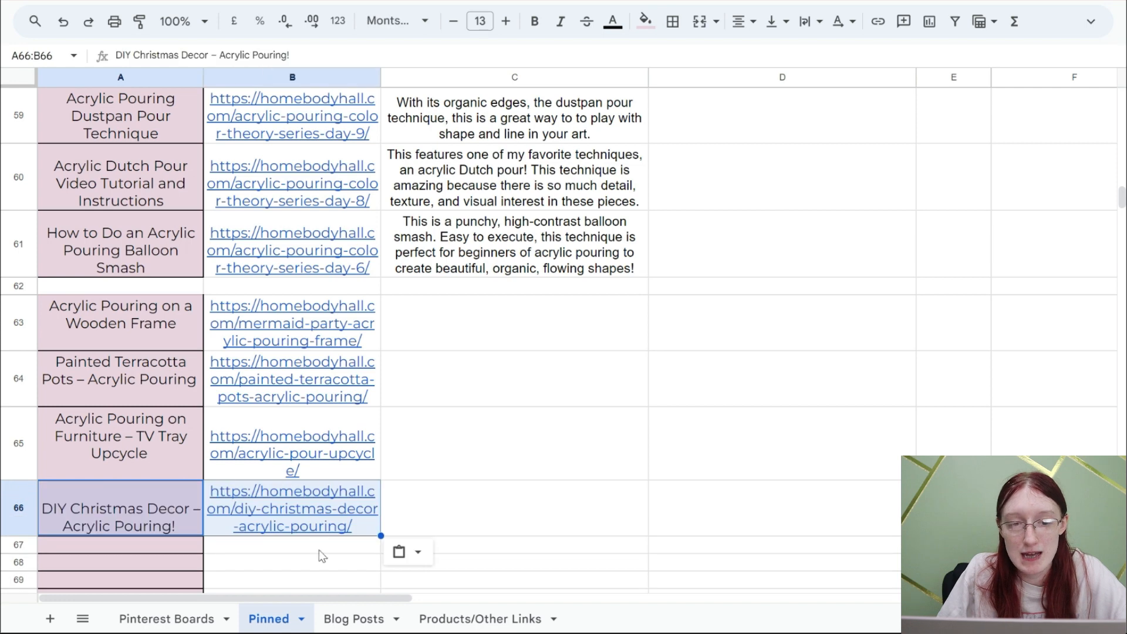
- Look through the Blog Posts sheet for further posts to pin and review the newly added entries in the Pinned sheet
{"action": "key", "text": "ctrl+shift+Page_Down"}
{"action": "scroll", "coordinate": [360, 458], "scroll_direction": "down", "scroll_amount": 8}
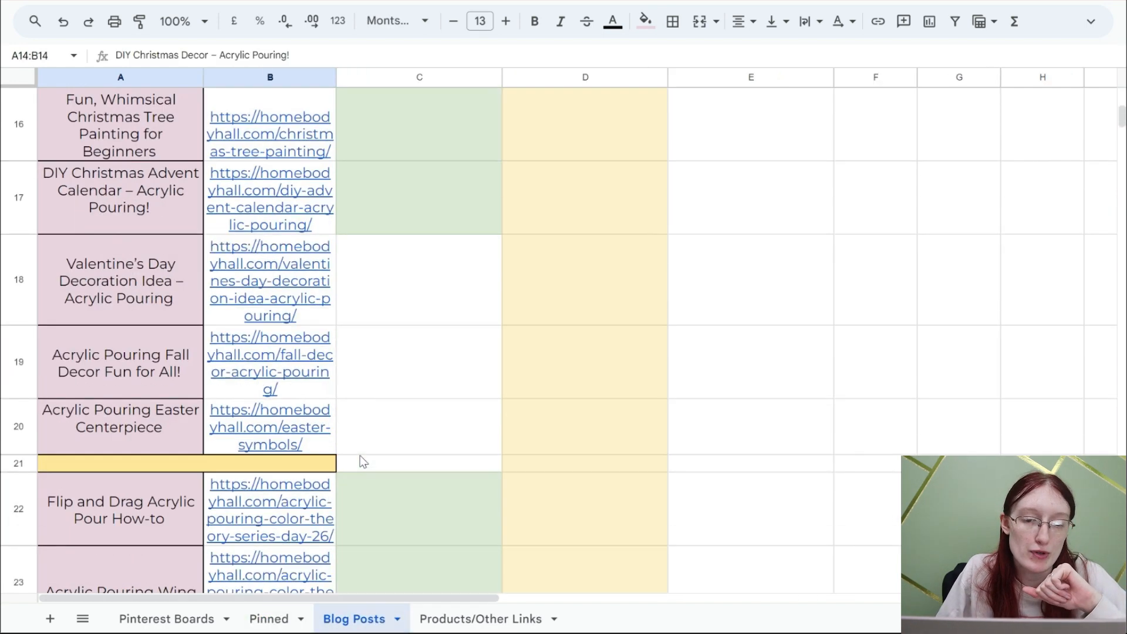
{"action": "key", "text": "ctrl+shift+Page_Up"}
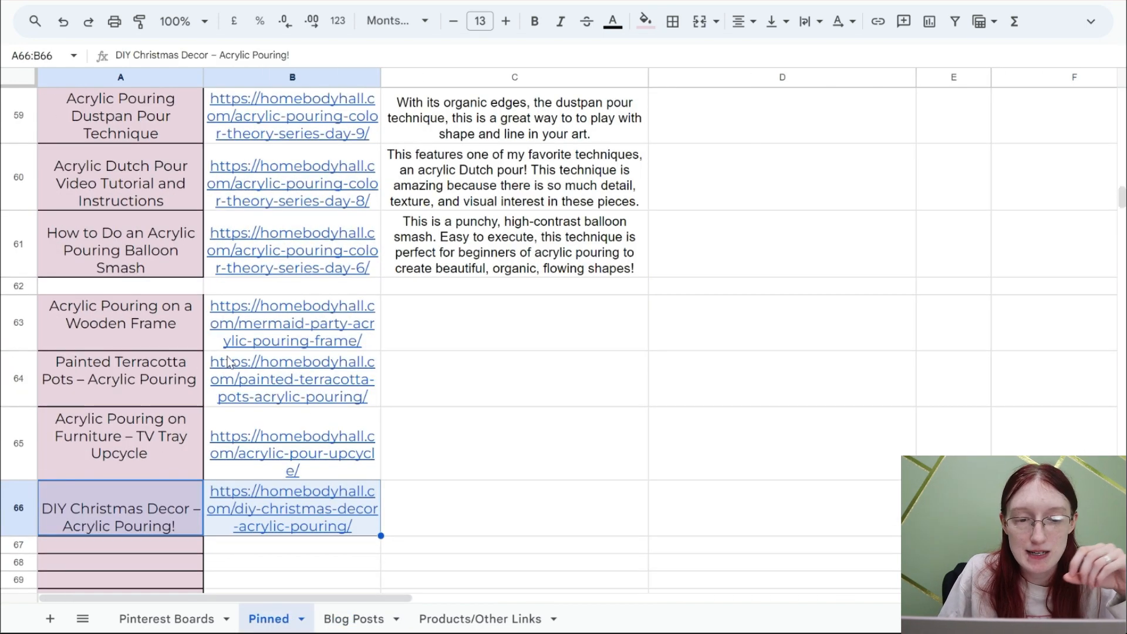
{"action": "mouse_move", "coordinate": [226, 364]}
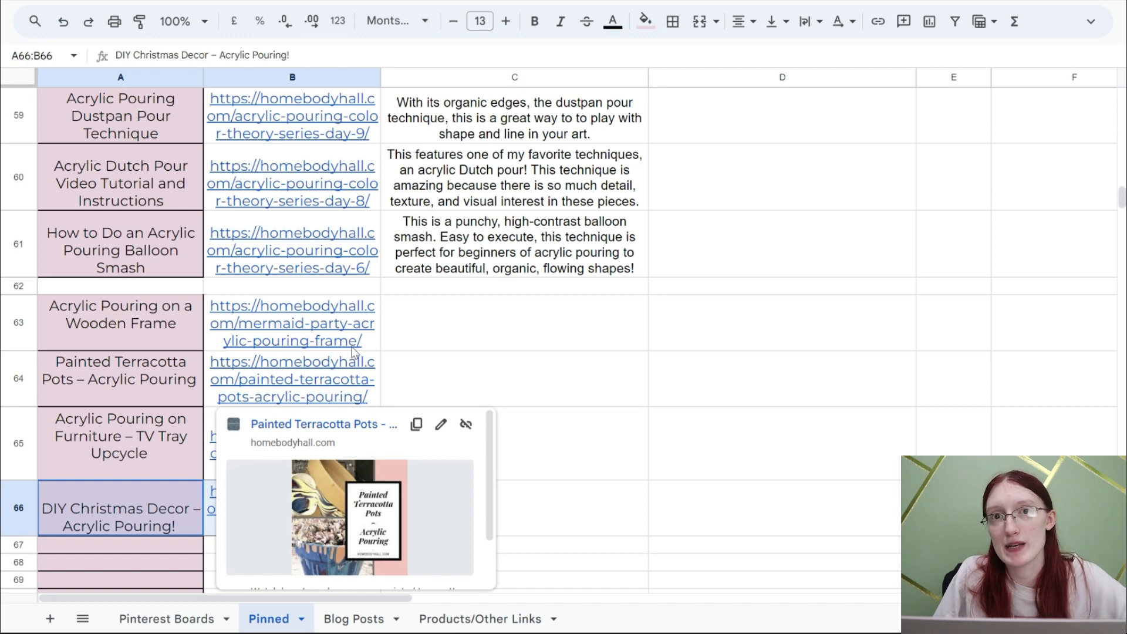
{"action": "left_click", "coordinate": [382, 336]}
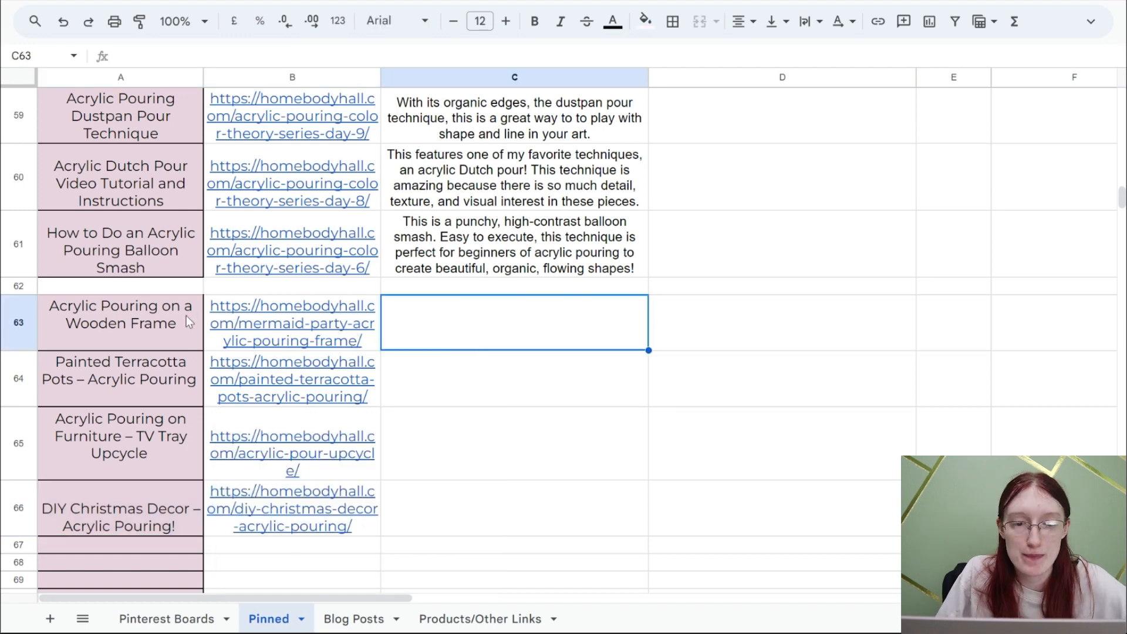
{"action": "left_click_drag", "start_coordinate": [188, 322], "coordinate": [253, 504]}
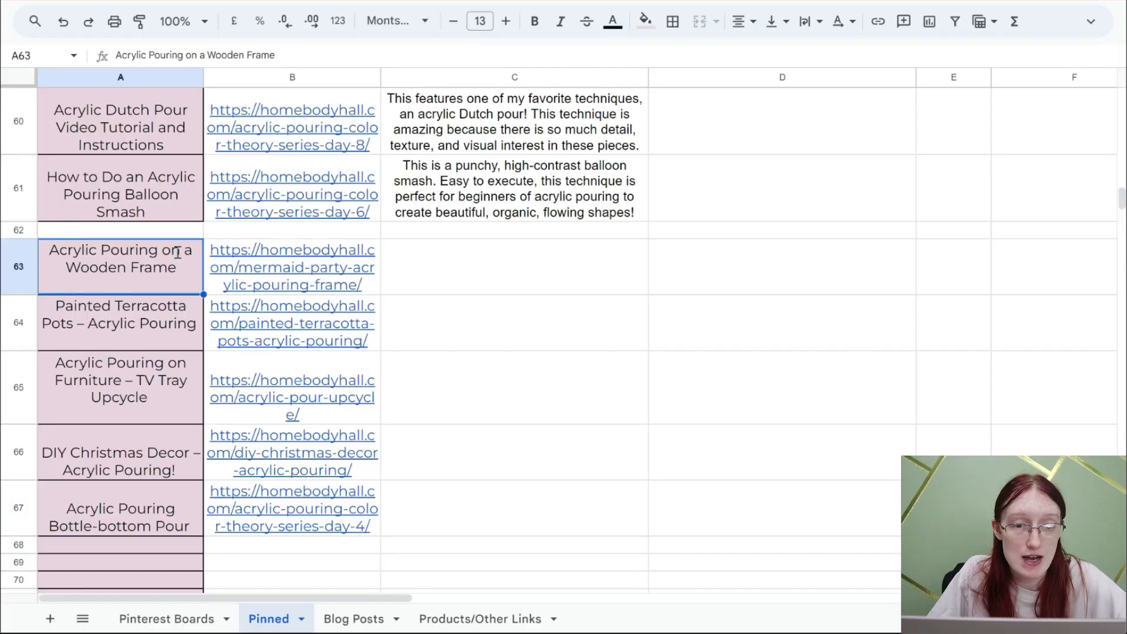
- Copy the title "Acrylic Pouring on a Wooden Frame" from A63, switch to Canva and replace page 3's headline with it
{"action": "triple_click", "coordinate": [195, 245]}
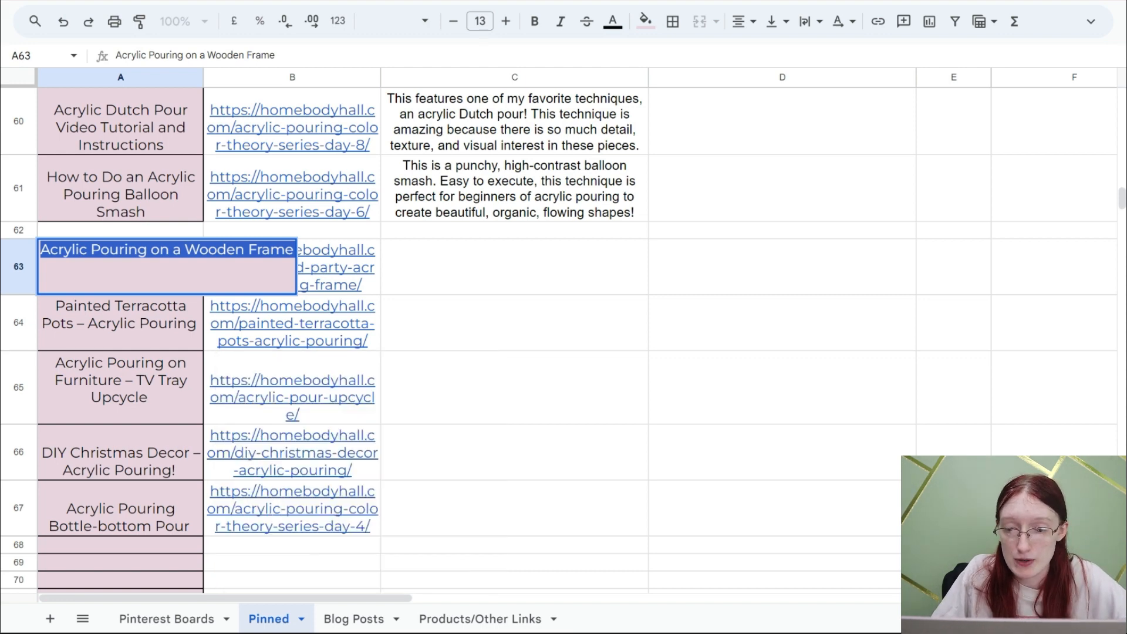
{"action": "left_click", "coordinate": [715, 626]}
{"action": "left_click", "coordinate": [676, 286]}
{"action": "left_click", "coordinate": [674, 284]}
{"action": "key", "text": "ctrl+v"}
- Replace the headline on page 2 with the copied title "Acrylic Pouring on a Wooden Frame"
{"action": "left_click", "coordinate": [424, 563]}
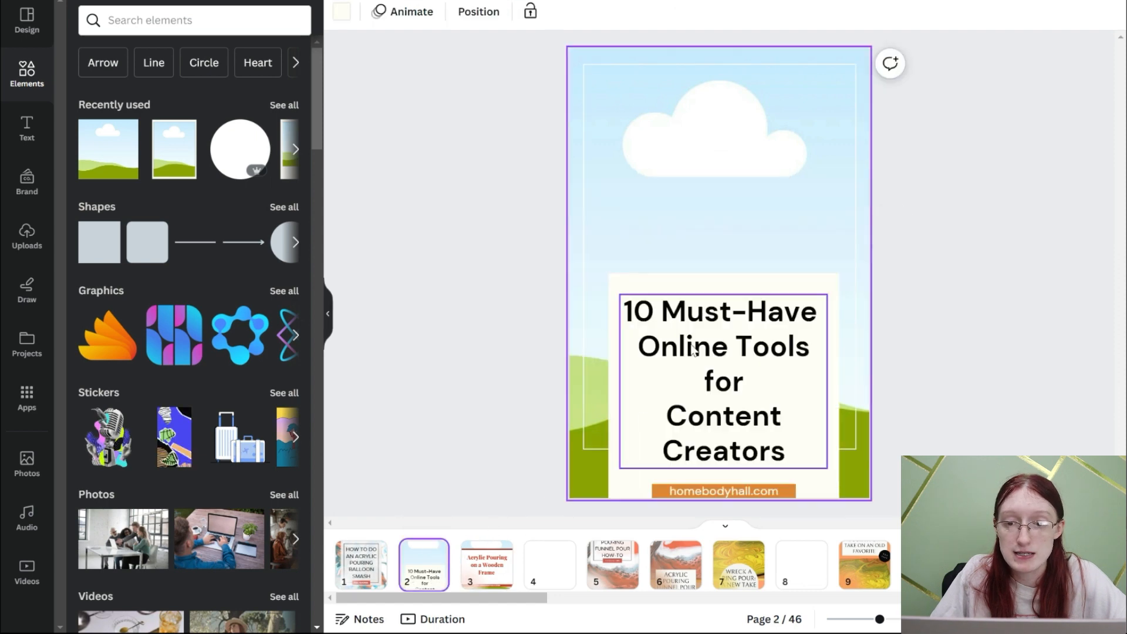
{"action": "triple_click", "coordinate": [692, 350]}
{"action": "key", "text": "ctrl+a"}
{"action": "key", "text": "ctrl+v"}
- Replace the headline on page 1 with "Acrylic Pouring on a Wooden Frame" and remove the trailing space
{"action": "left_click", "coordinate": [375, 551]}
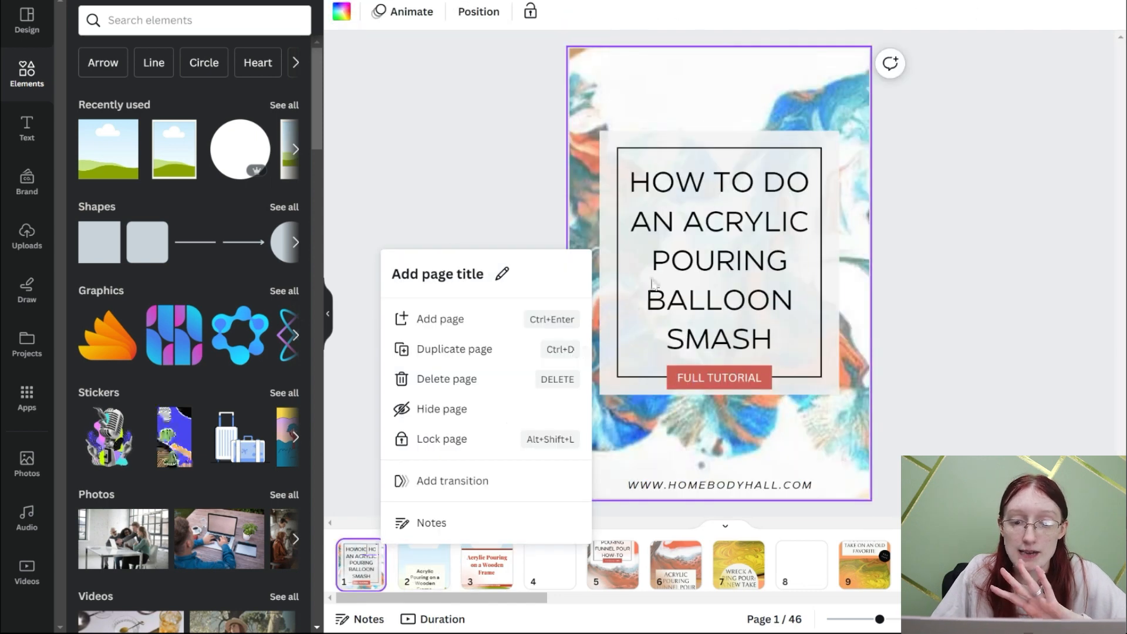
{"action": "left_click", "coordinate": [652, 283]}
{"action": "double_click", "coordinate": [737, 226]}
{"action": "key", "text": "ctrl+v"}
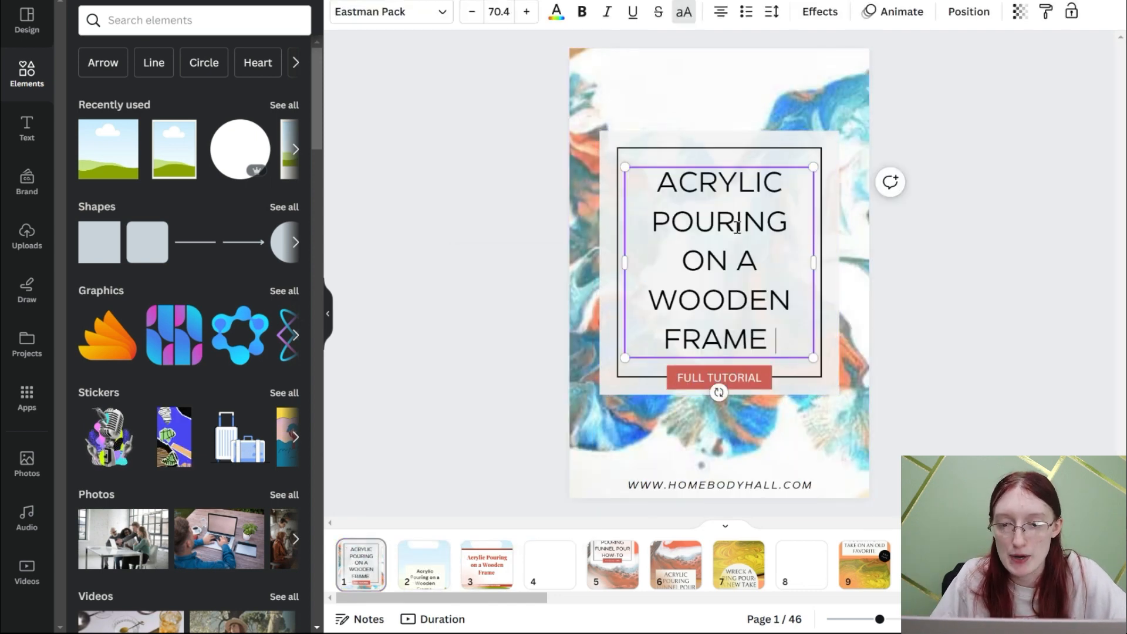
{"action": "key", "text": "BackSpace"}
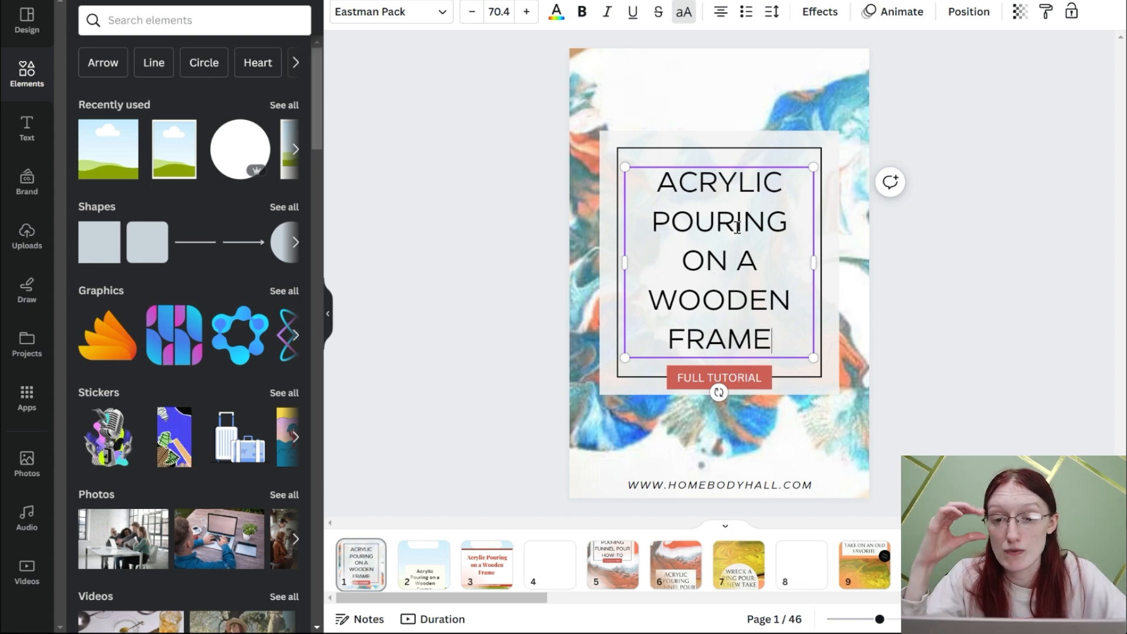
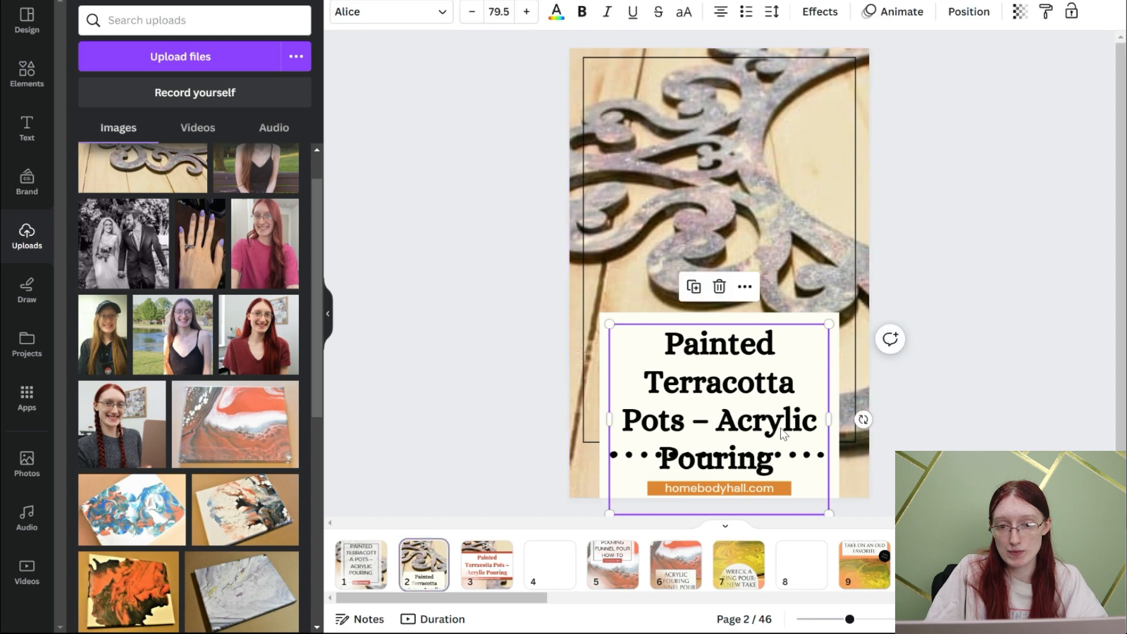
- Reduce page 2's headline to font size 68.5 and remove the trailing empty line from its text
{"action": "left_click", "coordinate": [471, 13]}
{"action": "left_click", "coordinate": [471, 13]}
{"action": "left_click", "coordinate": [471, 13]}
{"action": "left_click", "coordinate": [471, 13]}
{"action": "left_click", "coordinate": [470, 16]}
{"action": "left_click", "coordinate": [469, 16]}
{"action": "left_click", "coordinate": [469, 16]}
{"action": "left_click", "coordinate": [469, 16]}
{"action": "left_click", "coordinate": [470, 16]}
{"action": "left_click", "coordinate": [469, 16]}
{"action": "left_click", "coordinate": [469, 16]}
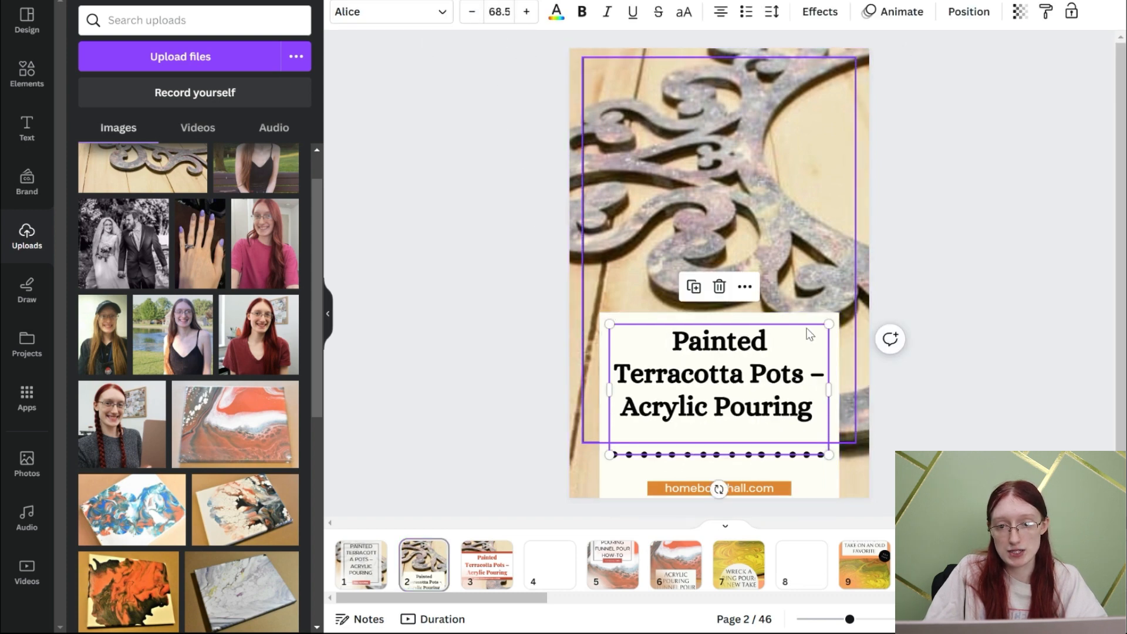
{"action": "left_click", "coordinate": [817, 413]}
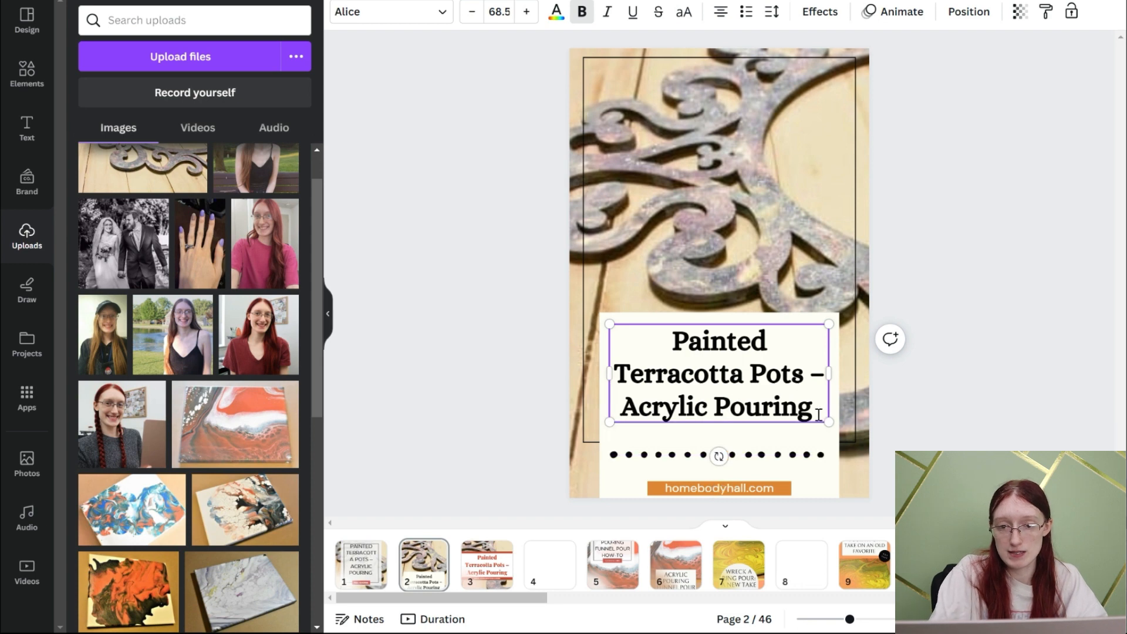
{"action": "key", "text": "BackSpace"}
- Move page 2's headline slightly down within its cream panel and enlarge the text by one size step
{"action": "left_click", "coordinate": [926, 400]}
{"action": "left_click", "coordinate": [743, 372]}
{"action": "left_click_drag", "start_coordinate": [741, 372], "coordinate": [741, 379]}
{"action": "left_click", "coordinate": [525, 14]}
- Remove the trailing empty line from page 1's headline and paste the terracotta pots photo into the page's background
{"action": "left_click", "coordinate": [361, 564]}
{"action": "left_click", "coordinate": [709, 344]}
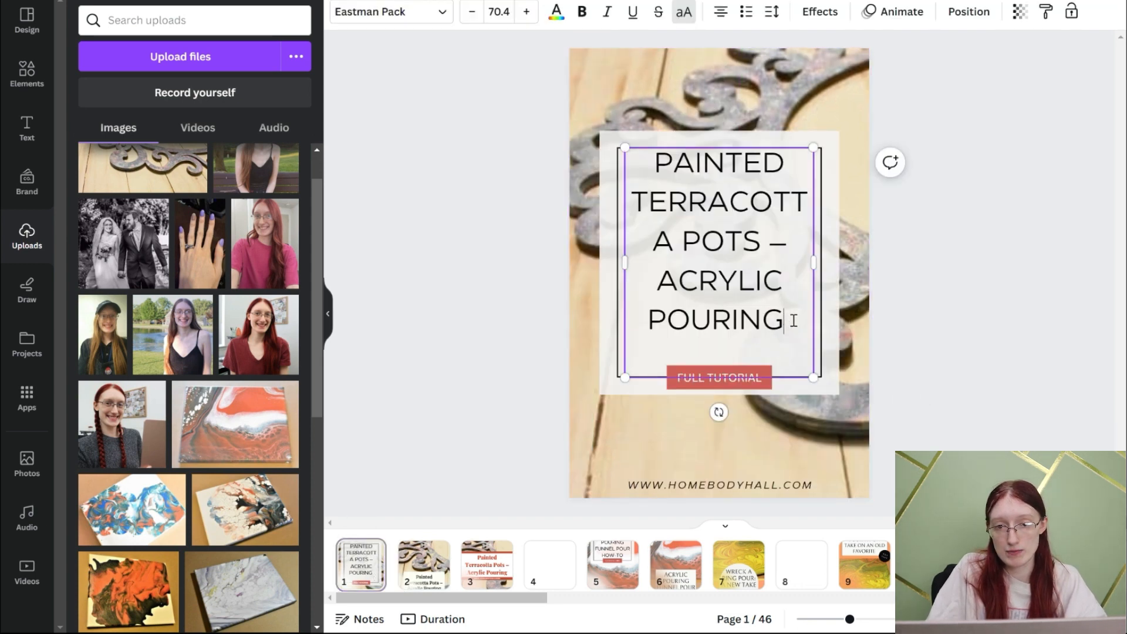
{"action": "left_click", "coordinate": [792, 321]}
{"action": "key", "text": "ctrl+v"}
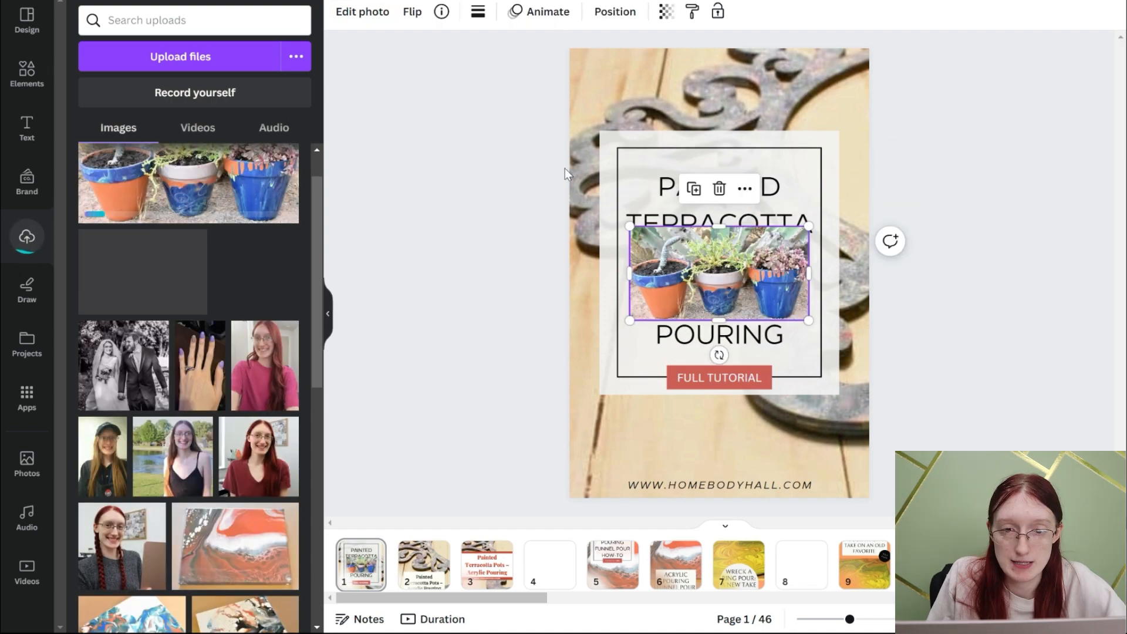
{"action": "left_click_drag", "start_coordinate": [771, 253], "coordinate": [736, 102]}
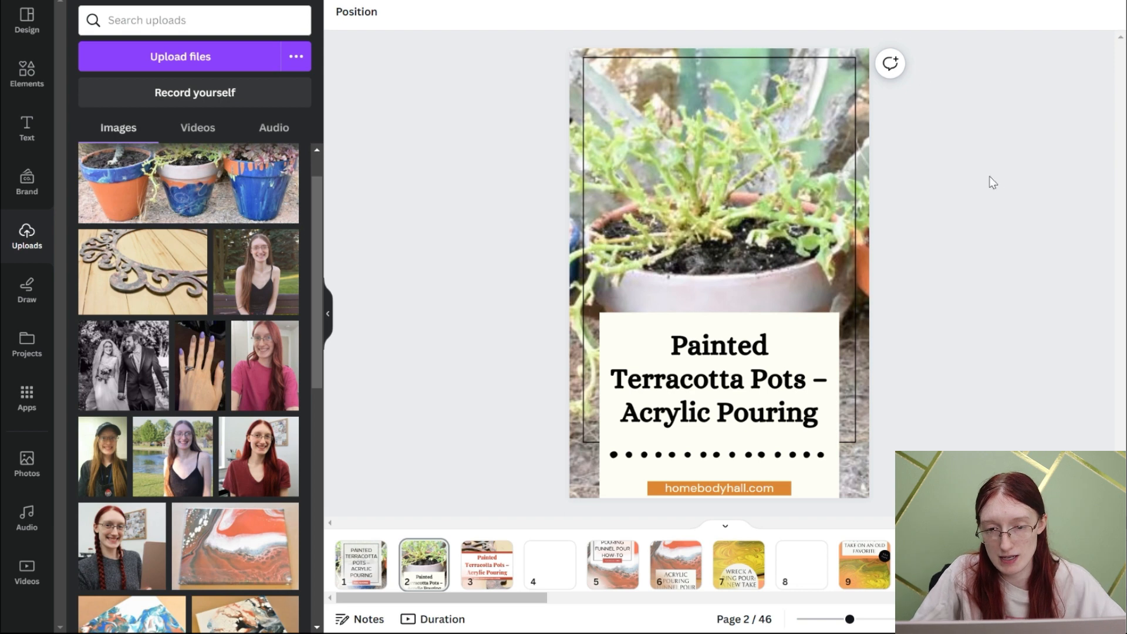
- Move page 2's headline panel with its text to the top of the pin and shorten it to end below the dotted line
{"action": "left_click_drag", "start_coordinate": [772, 470], "coordinate": [727, 189]}
{"action": "left_click", "coordinate": [918, 232]}
{"action": "left_click", "coordinate": [726, 231]}
{"action": "left_click_drag", "start_coordinate": [719, 249], "coordinate": [720, 204]}
{"action": "left_click", "coordinate": [972, 331]}
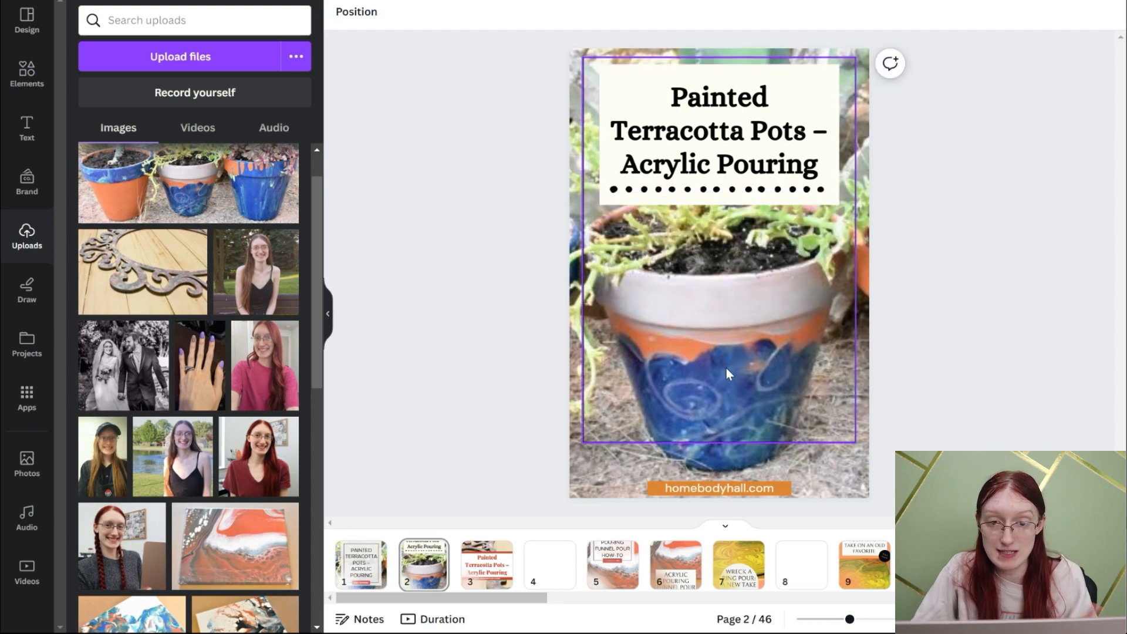
{"action": "left_click_drag", "start_coordinate": [714, 106], "coordinate": [715, 100]}
{"action": "left_click_drag", "start_coordinate": [714, 100], "coordinate": [715, 100]}
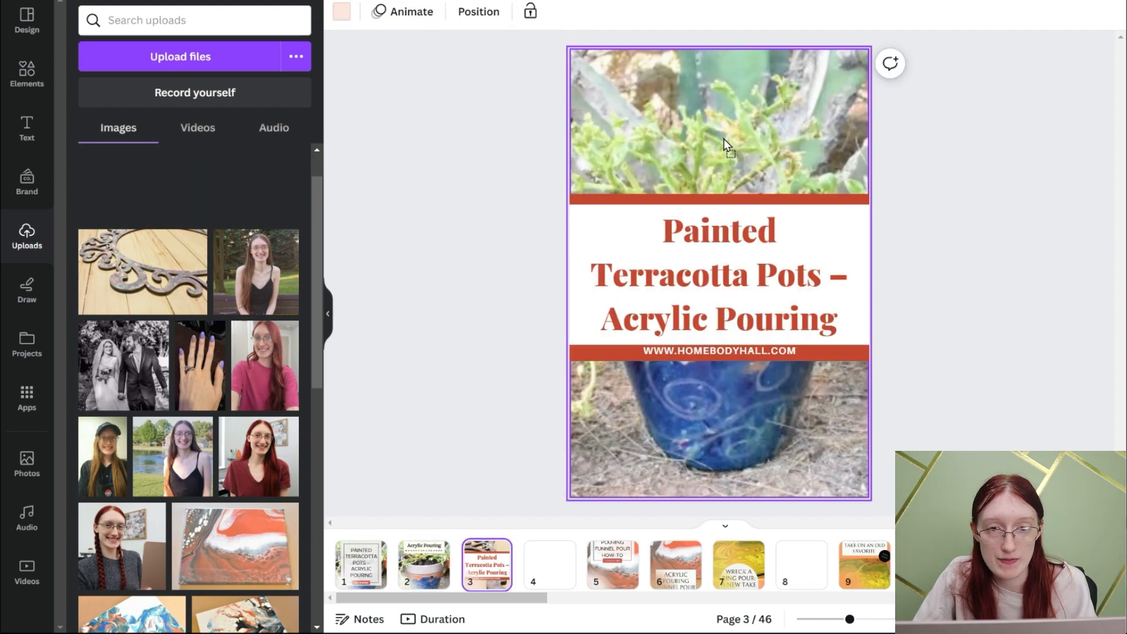
- Fill page 3's background with the terracotta pots photo and move the title banner to the top of the pin
{"action": "left_click_drag", "start_coordinate": [726, 140], "coordinate": [740, 136]}
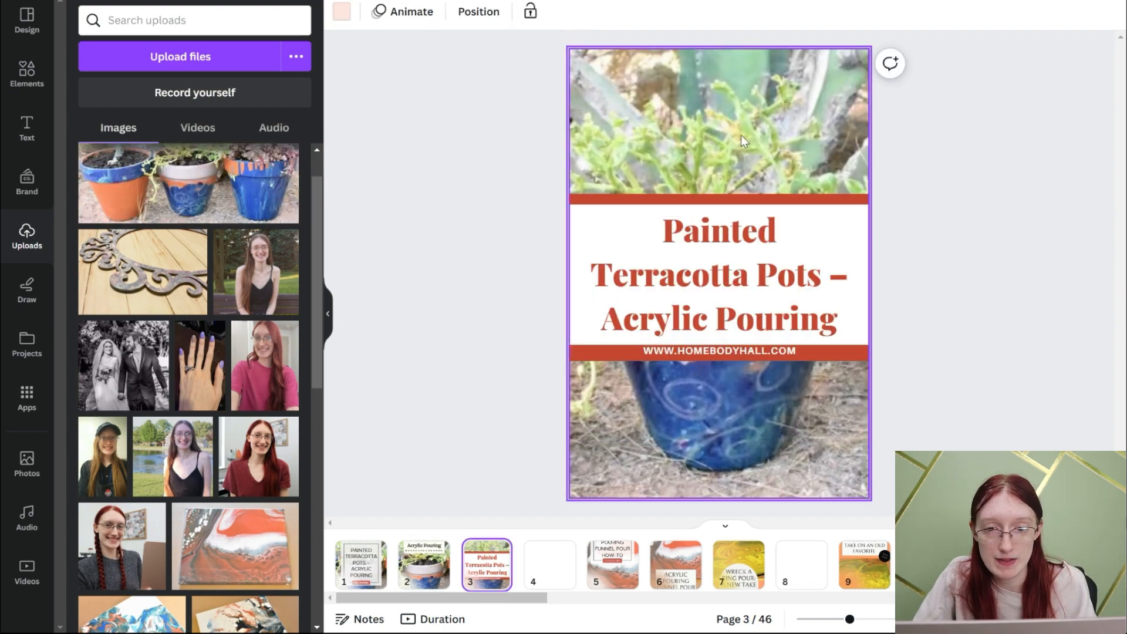
{"action": "left_click", "coordinate": [963, 377]}
{"action": "left_click", "coordinate": [802, 264]}
{"action": "left_click_drag", "start_coordinate": [802, 265], "coordinate": [801, 175]}
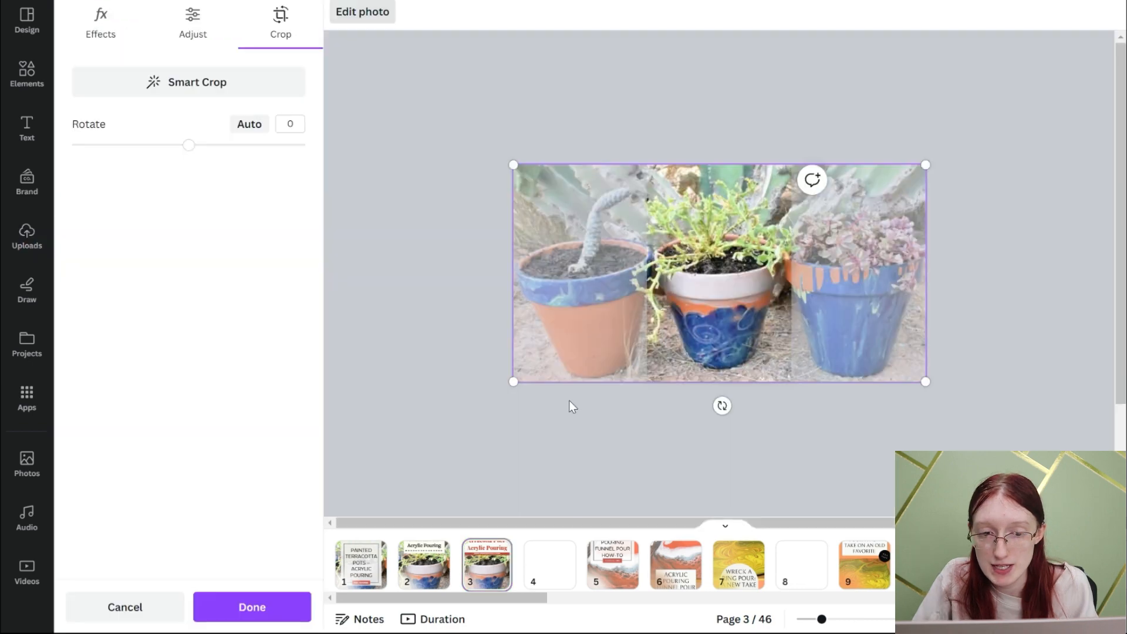
- Enlarge and reposition page 3's background photo within its crop so the middle pot sits below the title banner
{"action": "left_click_drag", "start_coordinate": [513, 383], "coordinate": [487, 397]}
{"action": "left_click_drag", "start_coordinate": [727, 367], "coordinate": [730, 362]}
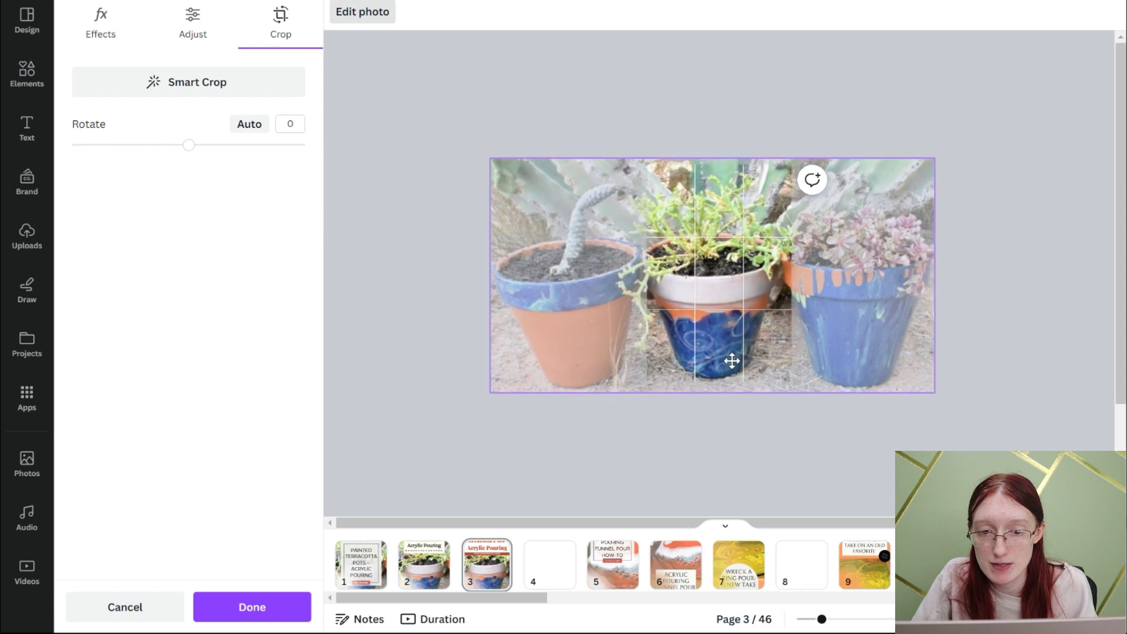
{"action": "left_click", "coordinate": [769, 469]}
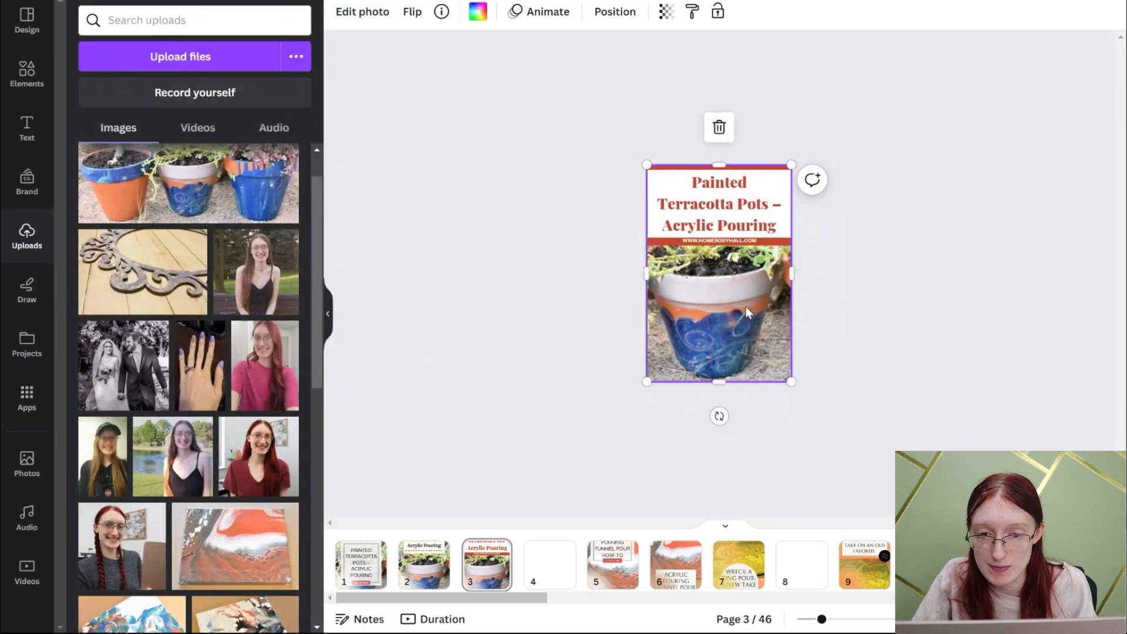
{"action": "double_click", "coordinate": [748, 312]}
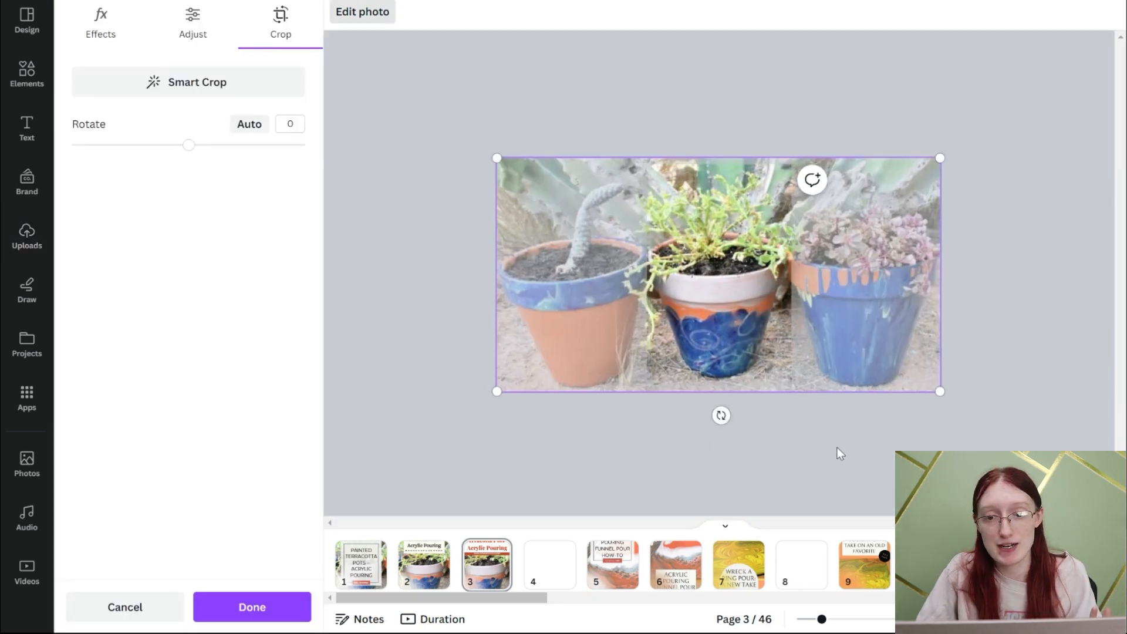
{"action": "left_click", "coordinate": [840, 453]}
{"action": "scroll", "coordinate": [1045, 131], "scroll_direction": "up", "scroll_amount": 3}
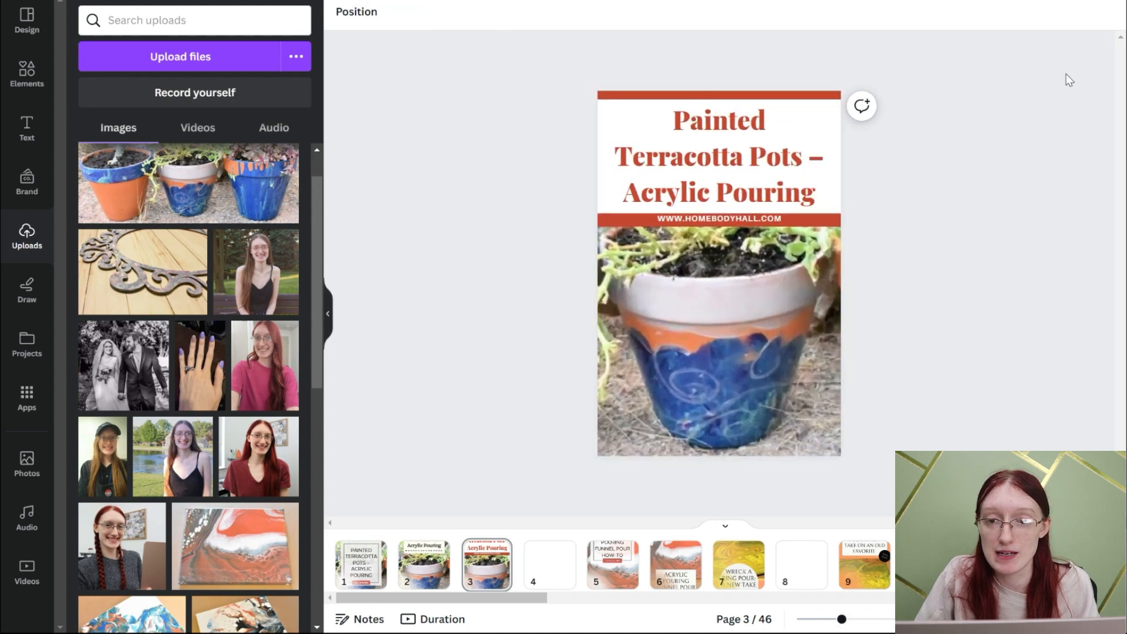
- Download page 3 as a PNG and save it as pots_01 in the 04_Thu folder of weekly pins
{"action": "left_click", "coordinate": [1057, 23]}
{"action": "left_click", "coordinate": [966, 347]}
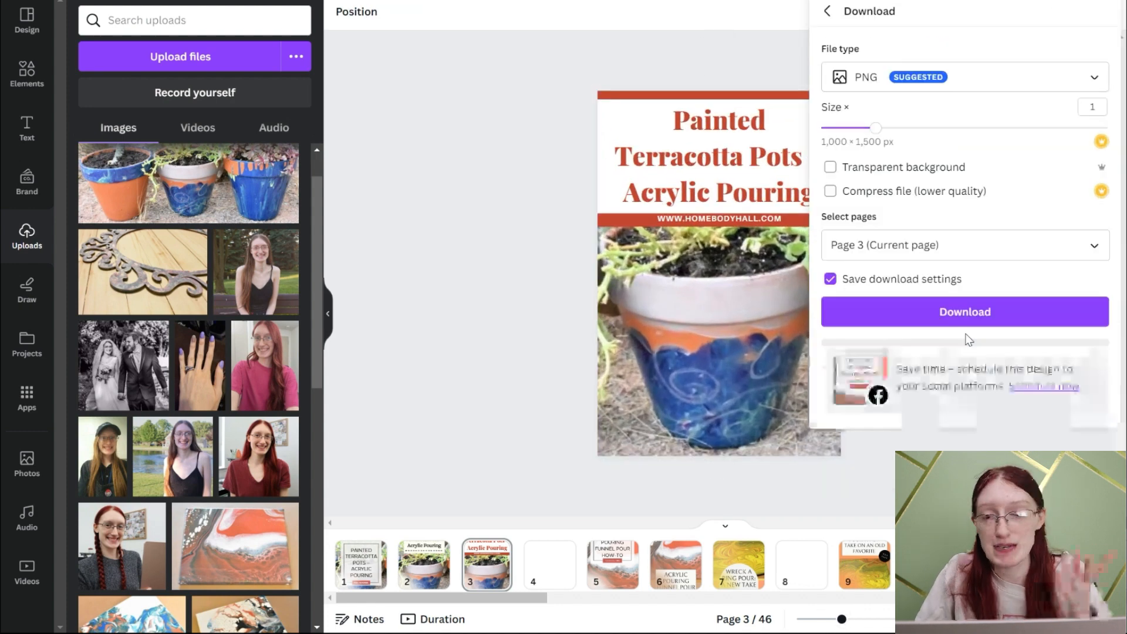
{"action": "left_click", "coordinate": [966, 317]}
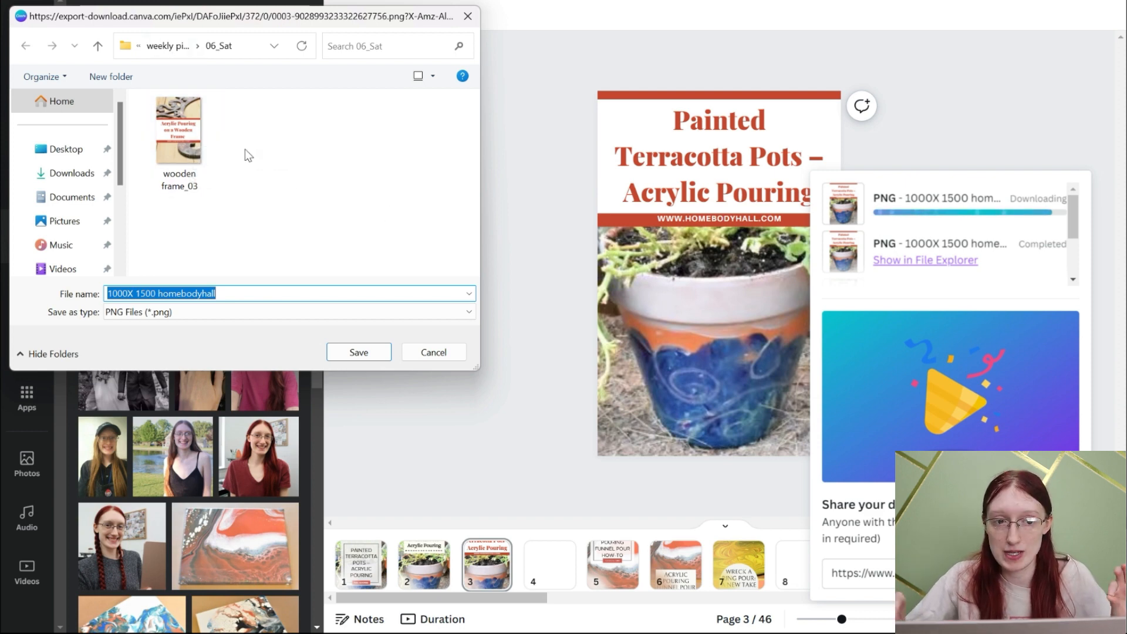
{"action": "left_click", "coordinate": [171, 143]}
{"action": "left_click", "coordinate": [167, 46]}
{"action": "left_click", "coordinate": [415, 142]}
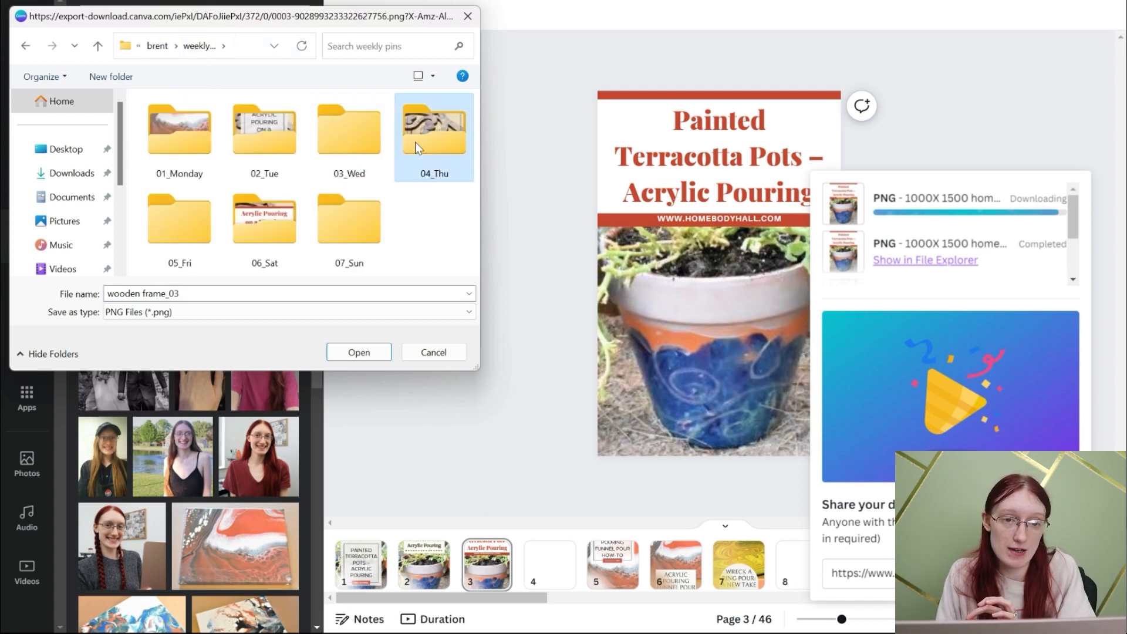
{"action": "double_click", "coordinate": [414, 142]}
{"action": "type", "text": "pot"}
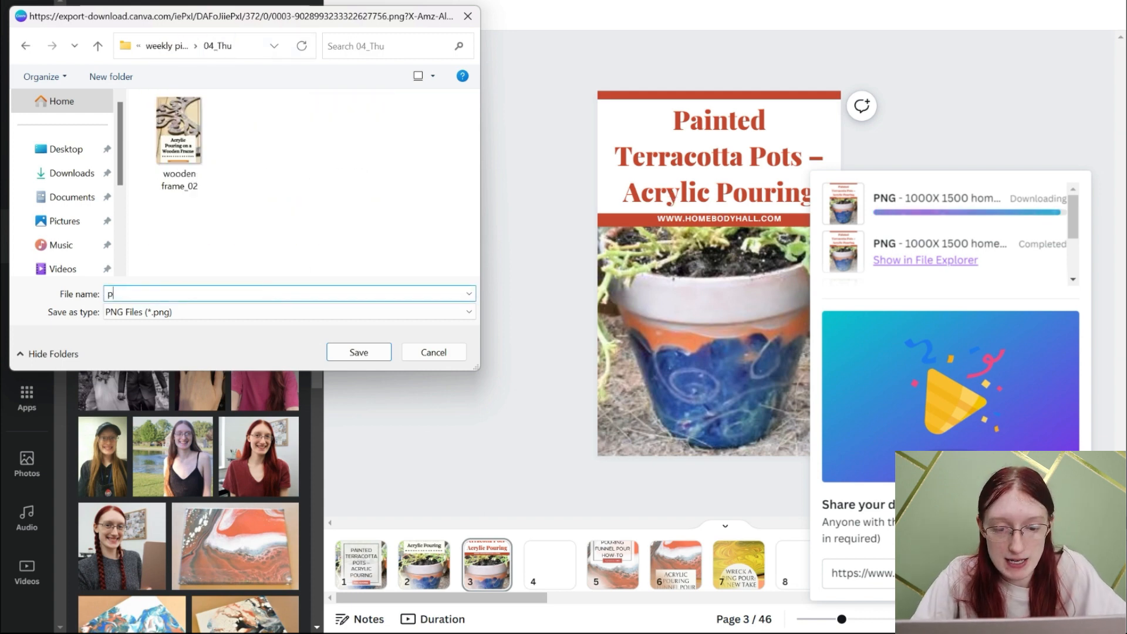
{"action": "key", "text": "Return"}
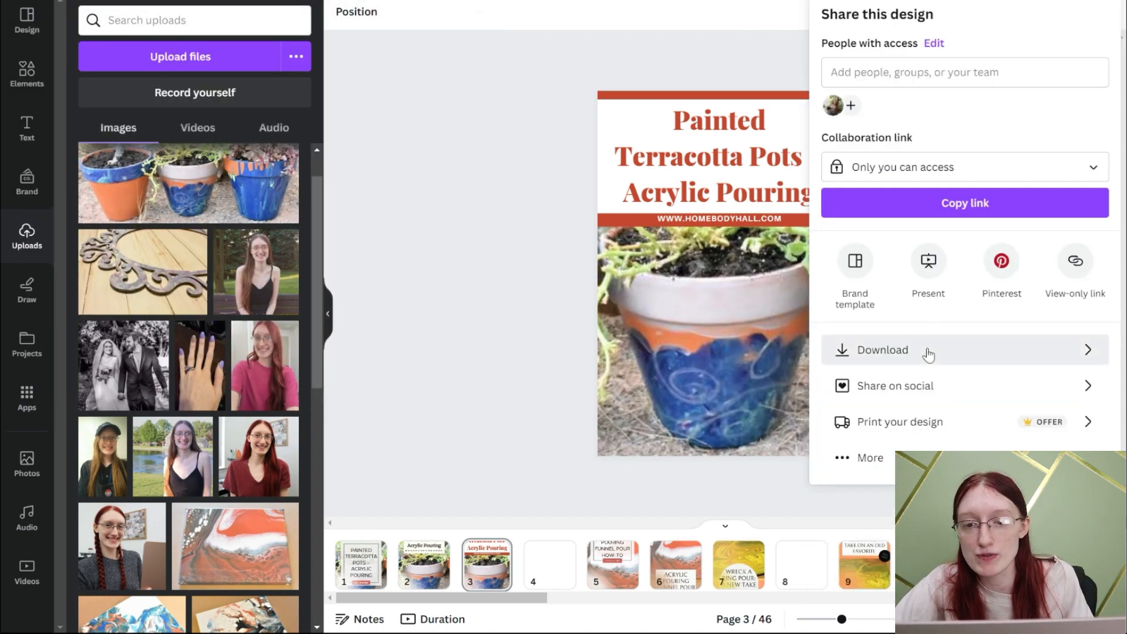
- Download only page 2 as a PNG and go to the weekly pins folder as the save location
{"action": "left_click", "coordinate": [925, 351]}
{"action": "left_click", "coordinate": [908, 247]}
{"action": "left_click", "coordinate": [945, 445]}
{"action": "left_click", "coordinate": [941, 424]}
{"action": "left_click", "coordinate": [911, 329]}
{"action": "left_click", "coordinate": [907, 308]}
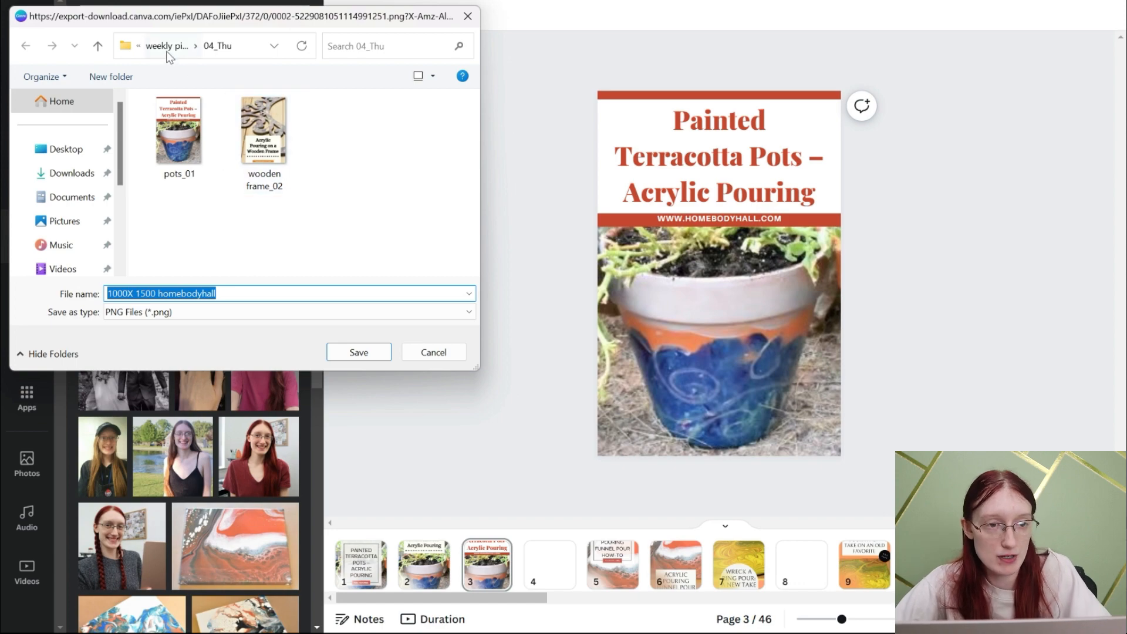
{"action": "left_click", "coordinate": [166, 47]}
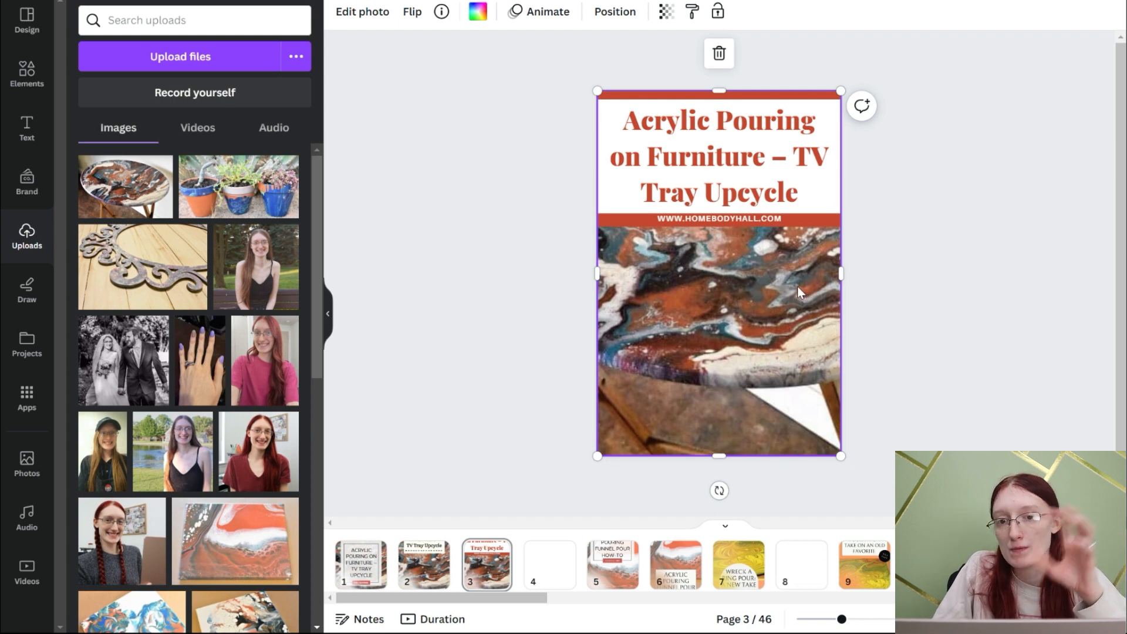
- Resize page 3's TV tray photo so its upper edge meets the lower edge of the title banner
{"action": "left_click_drag", "start_coordinate": [722, 92], "coordinate": [736, 229]}
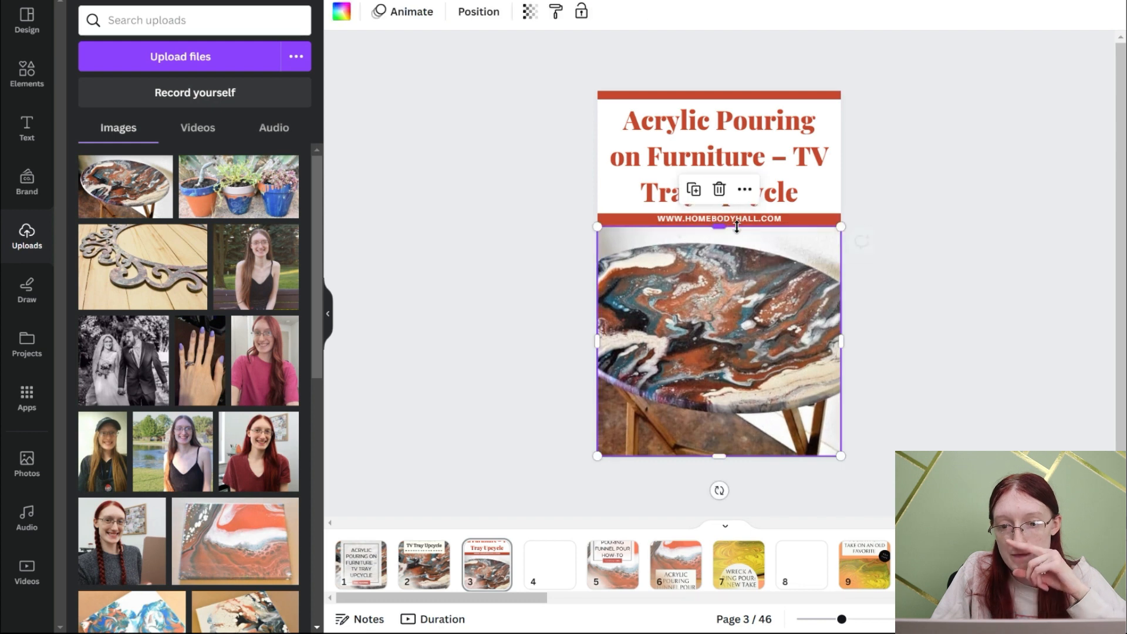
{"action": "left_click", "coordinate": [435, 296]}
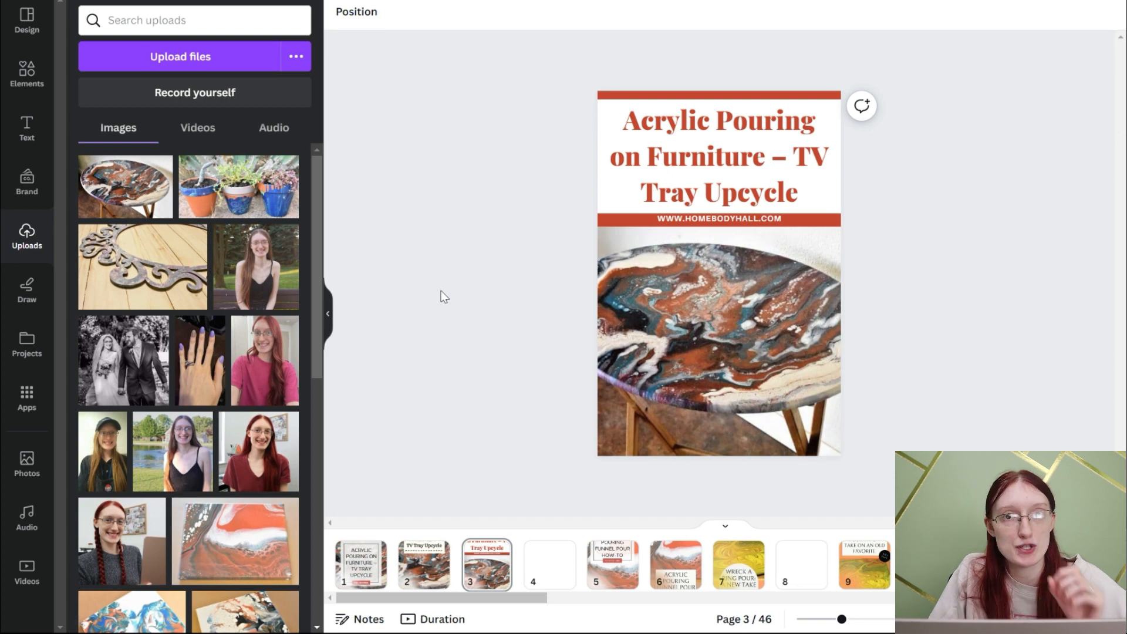
- Recolor page 3's banner to the burnt orange #B0593D sampled from the TV tray photo
{"action": "left_click", "coordinate": [607, 220]}
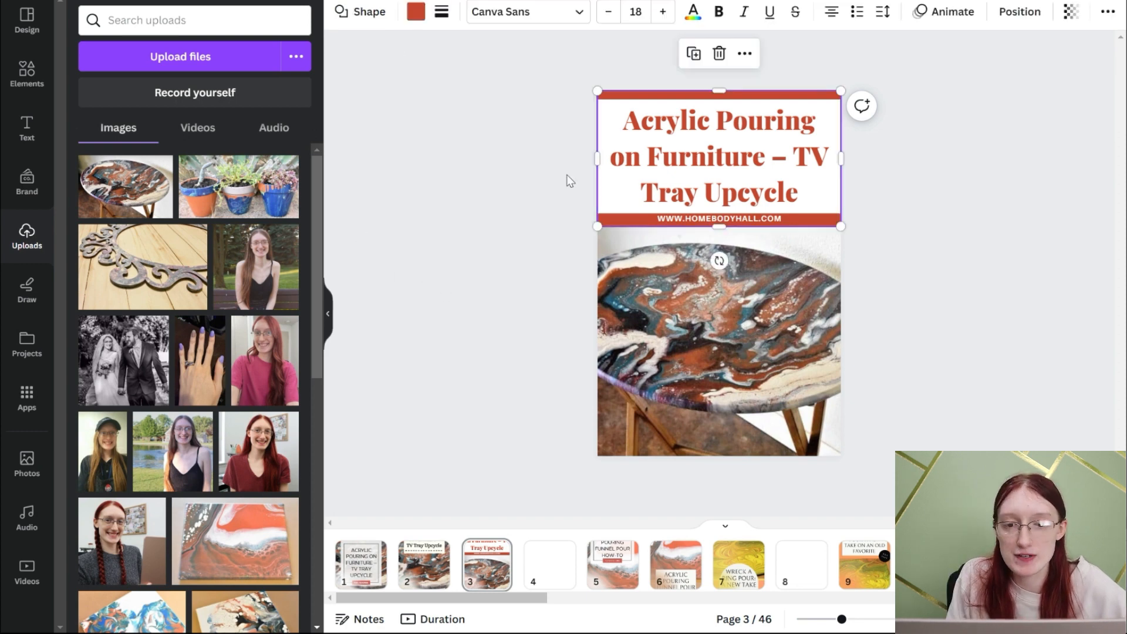
{"action": "left_click", "coordinate": [413, 19]}
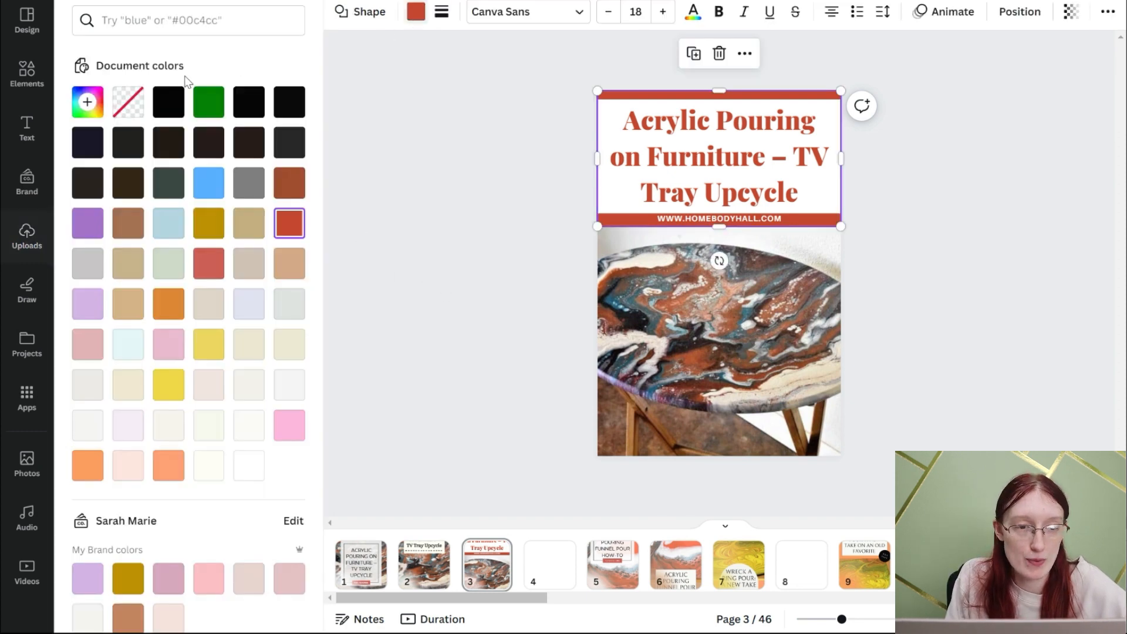
{"action": "left_click", "coordinate": [88, 103]}
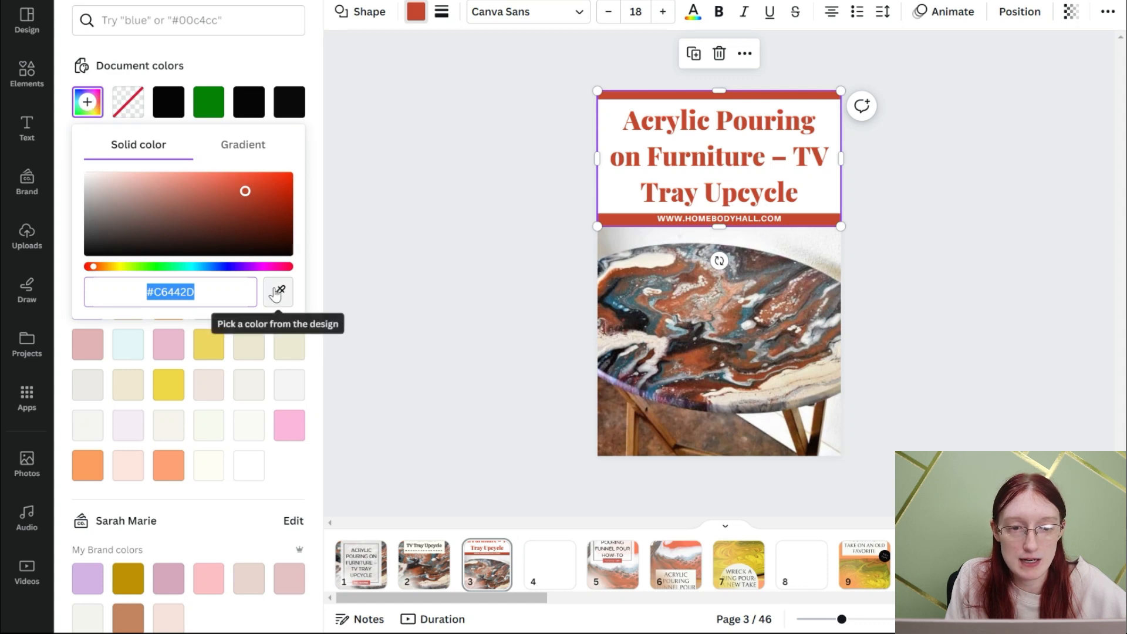
{"action": "left_click", "coordinate": [277, 292]}
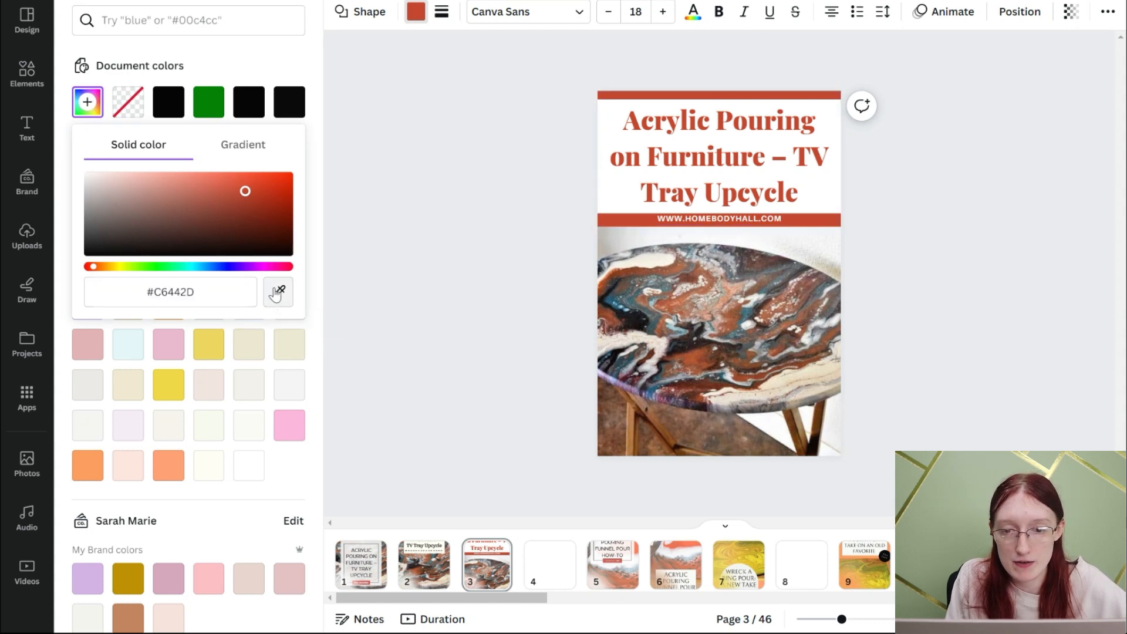
{"action": "left_click", "coordinate": [697, 362]}
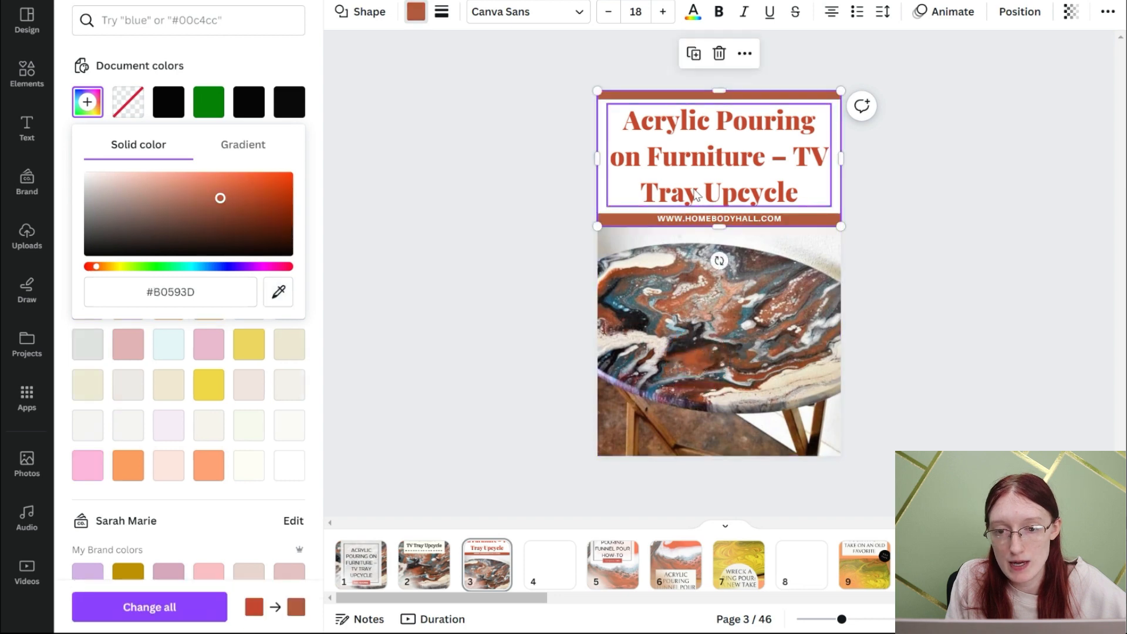
- Recolor page 3's headline "Acrylic Pouring on Furniture – TV Tray Upcycle" with an orange-brown sampled from the tray photo
{"action": "left_click", "coordinate": [695, 196]}
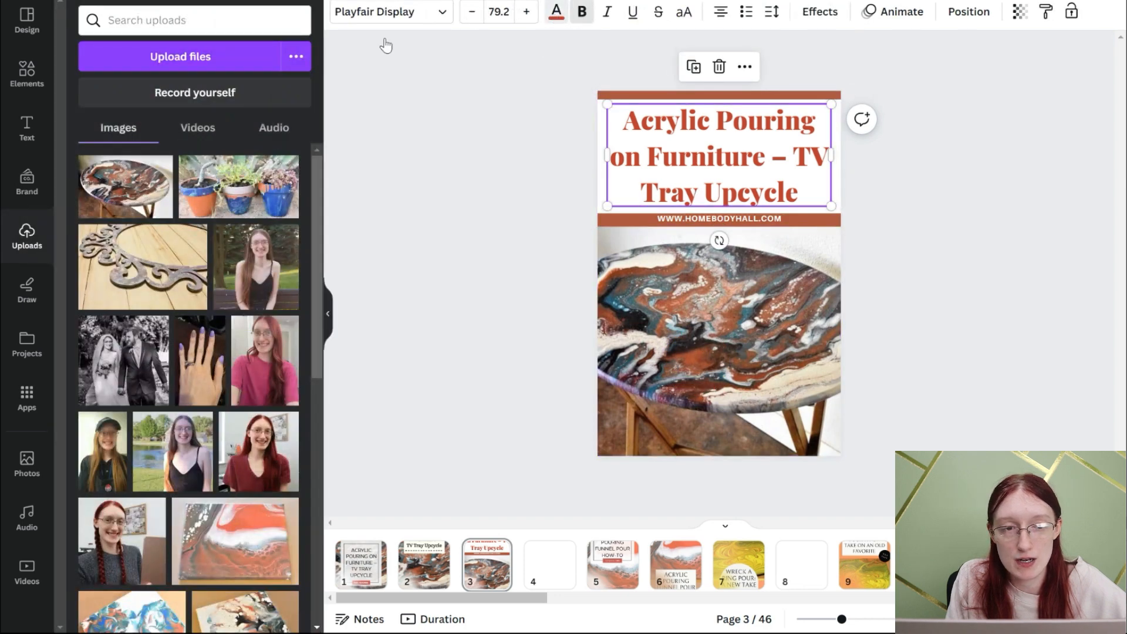
{"action": "left_click", "coordinate": [556, 12]}
{"action": "left_click", "coordinate": [87, 102]}
{"action": "left_click", "coordinate": [278, 257]}
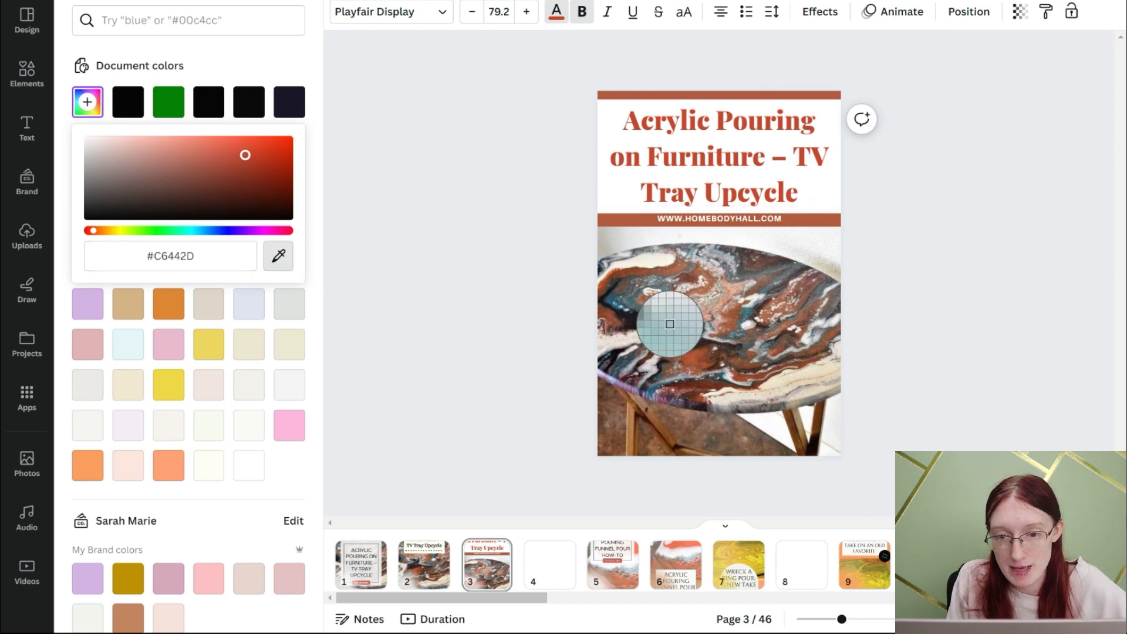
{"action": "left_click", "coordinate": [693, 363]}
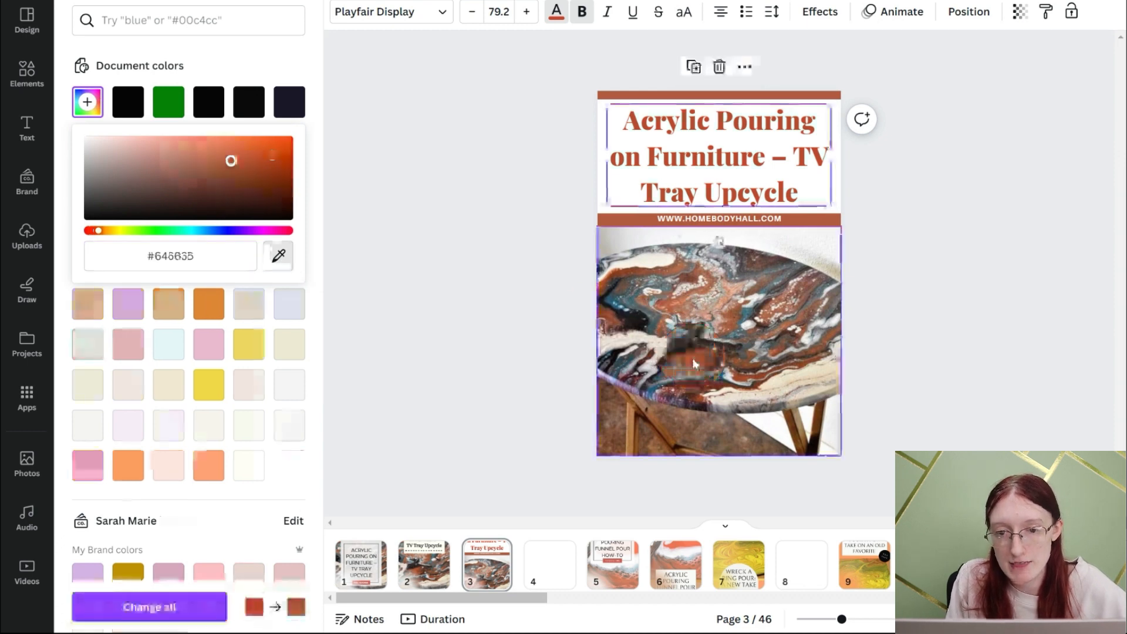
{"action": "left_click", "coordinate": [522, 320]}
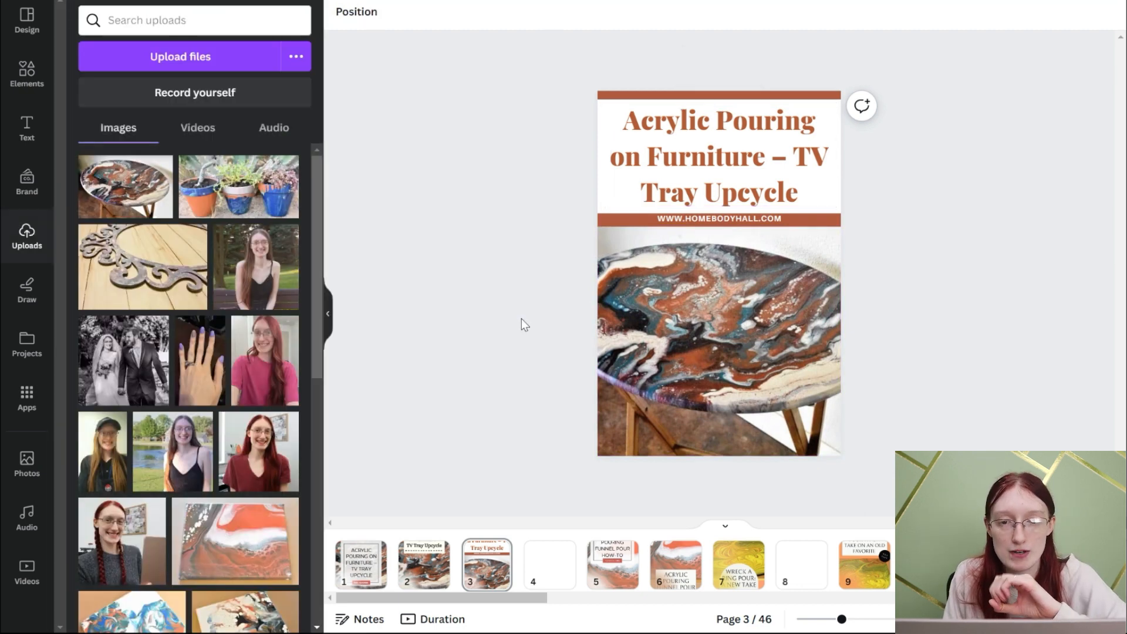
{"action": "left_click", "coordinate": [433, 584]}
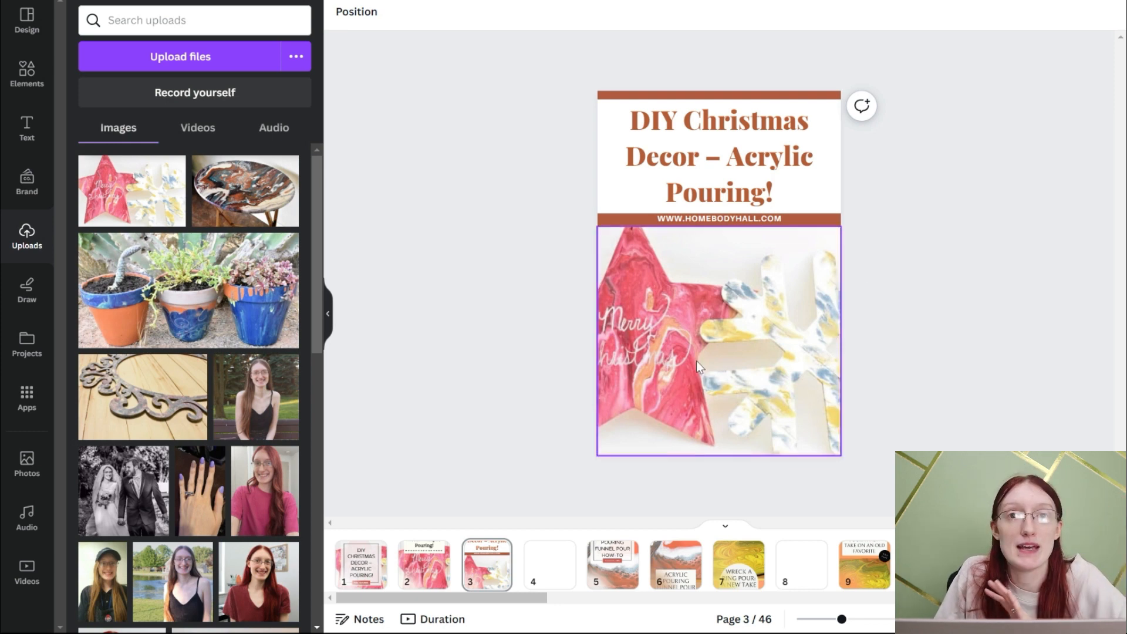
- Change the banner color on page 3's Christmas decor pin to the green from the document colors
{"action": "left_click", "coordinate": [670, 107]}
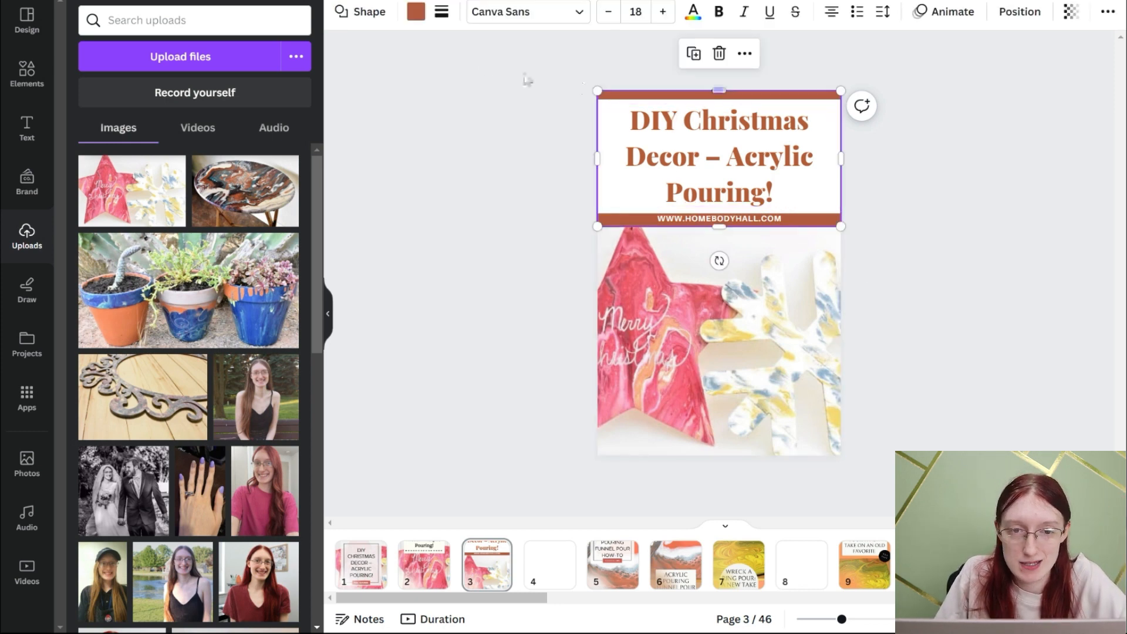
{"action": "left_click", "coordinate": [416, 11]}
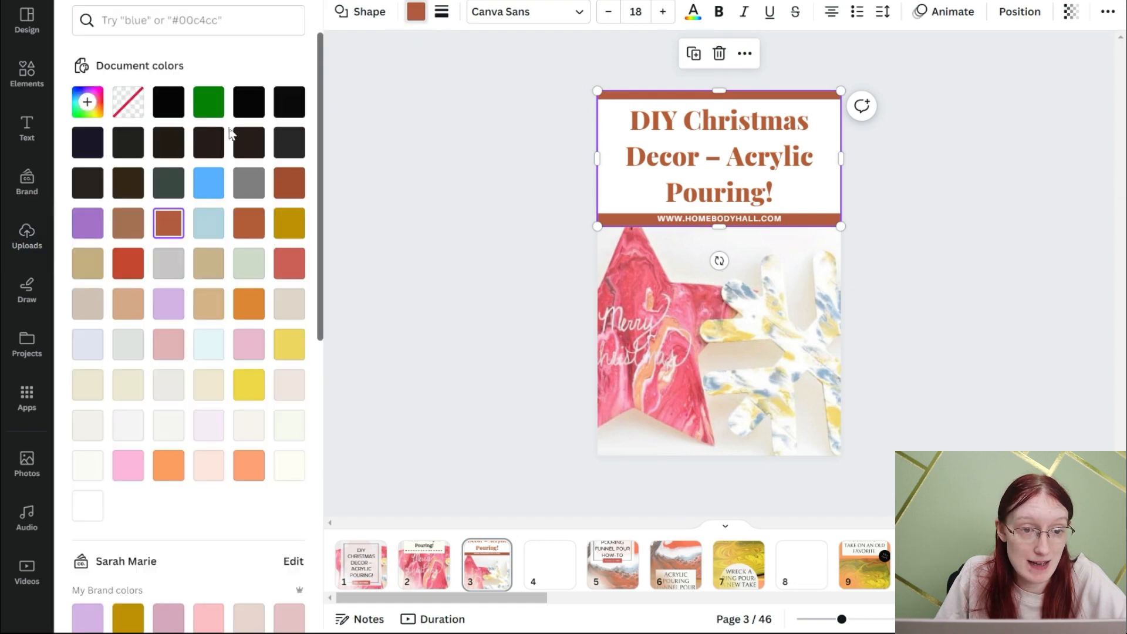
{"action": "left_click", "coordinate": [209, 102]}
- Recolor page 3's headline "DIY Christmas Decor – Acrylic Pouring!" to the red #c6442d from the document colors
{"action": "left_click", "coordinate": [768, 138]}
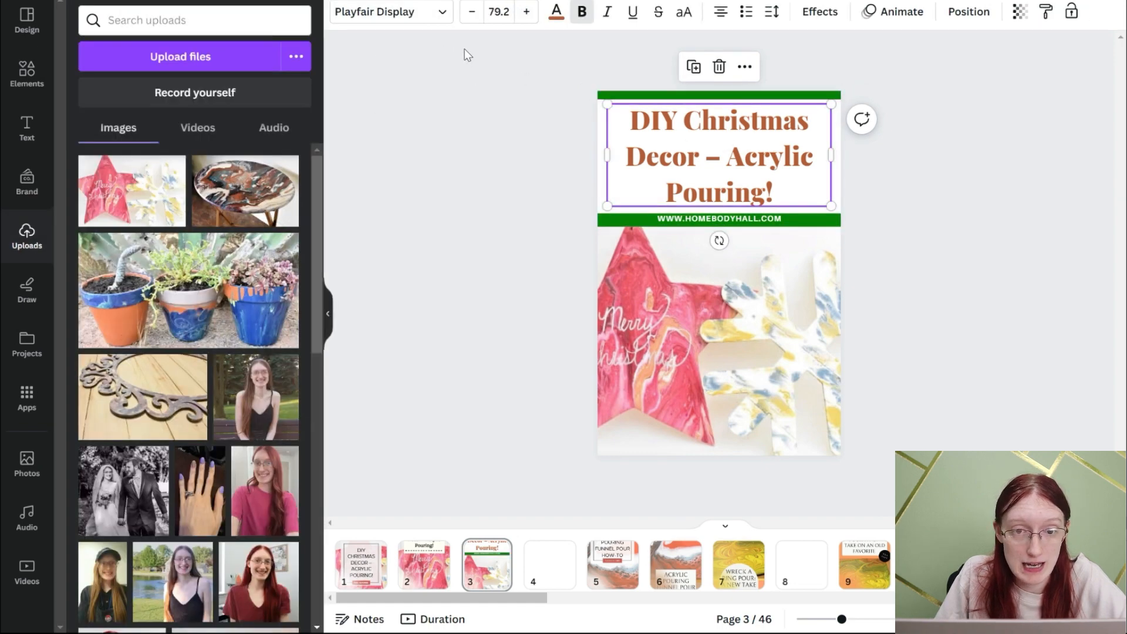
{"action": "left_click", "coordinate": [556, 13]}
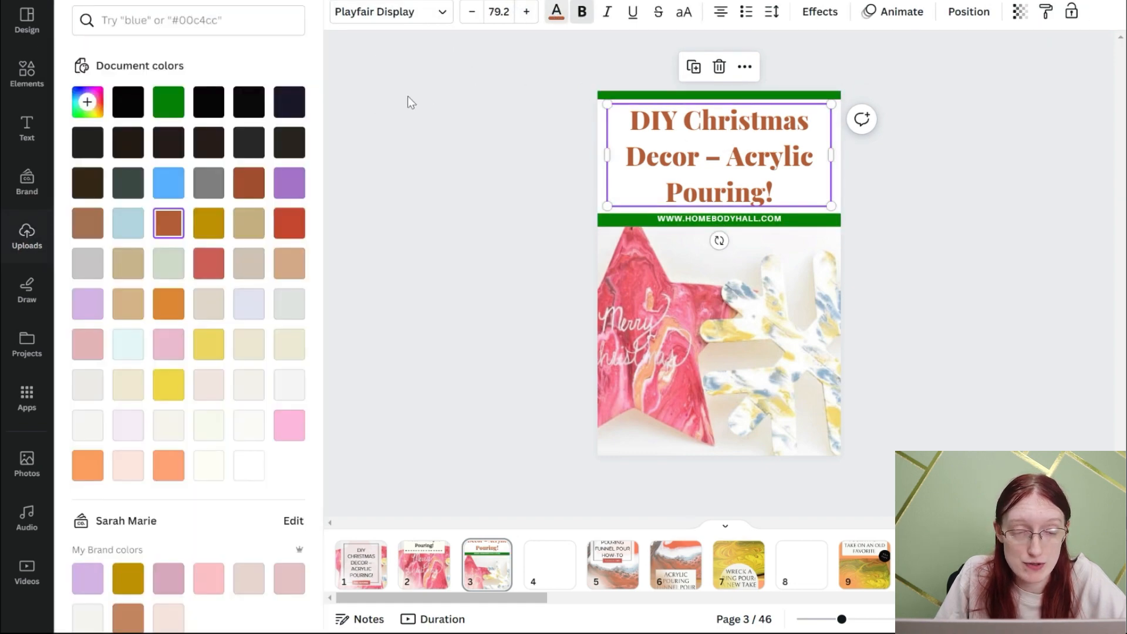
{"action": "left_click", "coordinate": [279, 229]}
{"action": "left_click", "coordinate": [423, 244]}
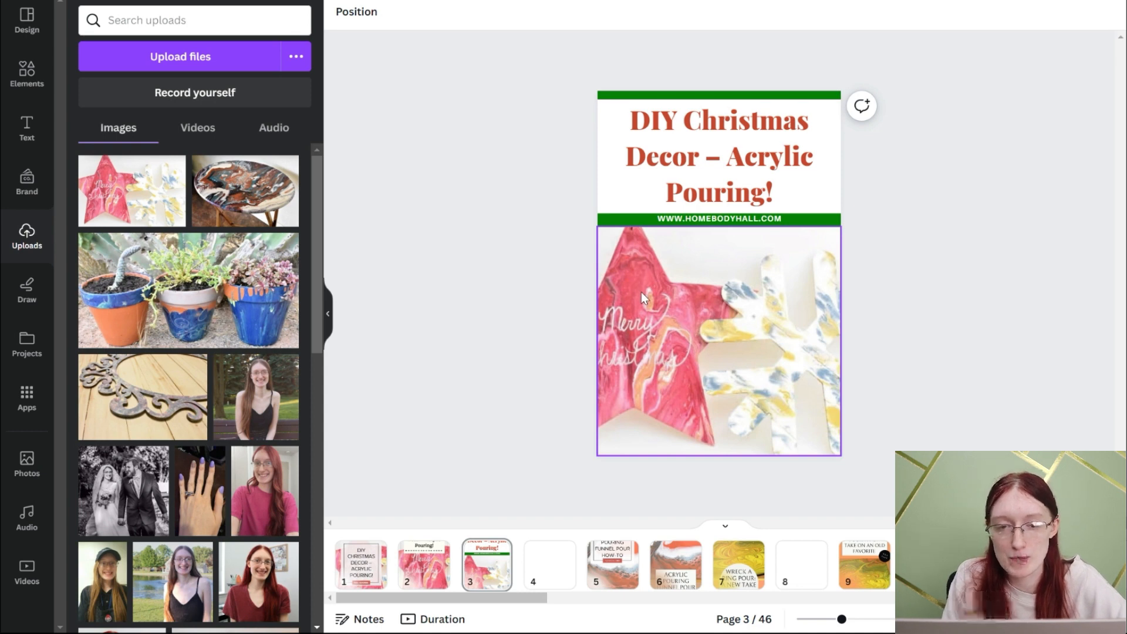
- Recolor the homebodyhall.com strip on page 2's Christmas decor pin to the red from the document colors
{"action": "left_click", "coordinate": [424, 562]}
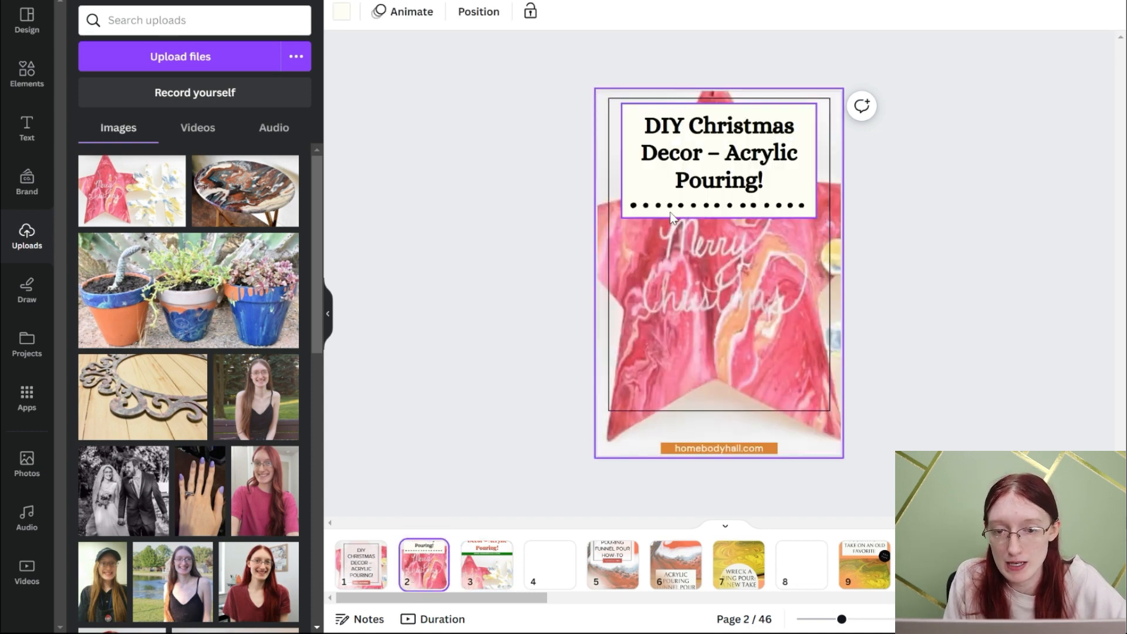
{"action": "left_click", "coordinate": [694, 451]}
{"action": "left_click", "coordinate": [449, 53]}
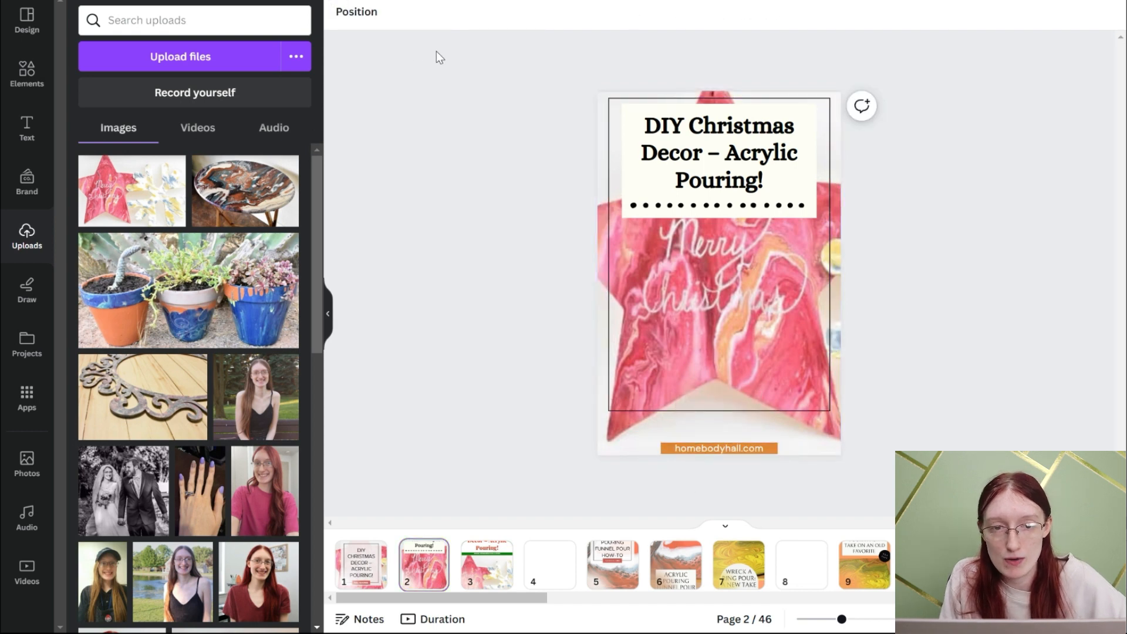
{"action": "left_click", "coordinate": [682, 448]}
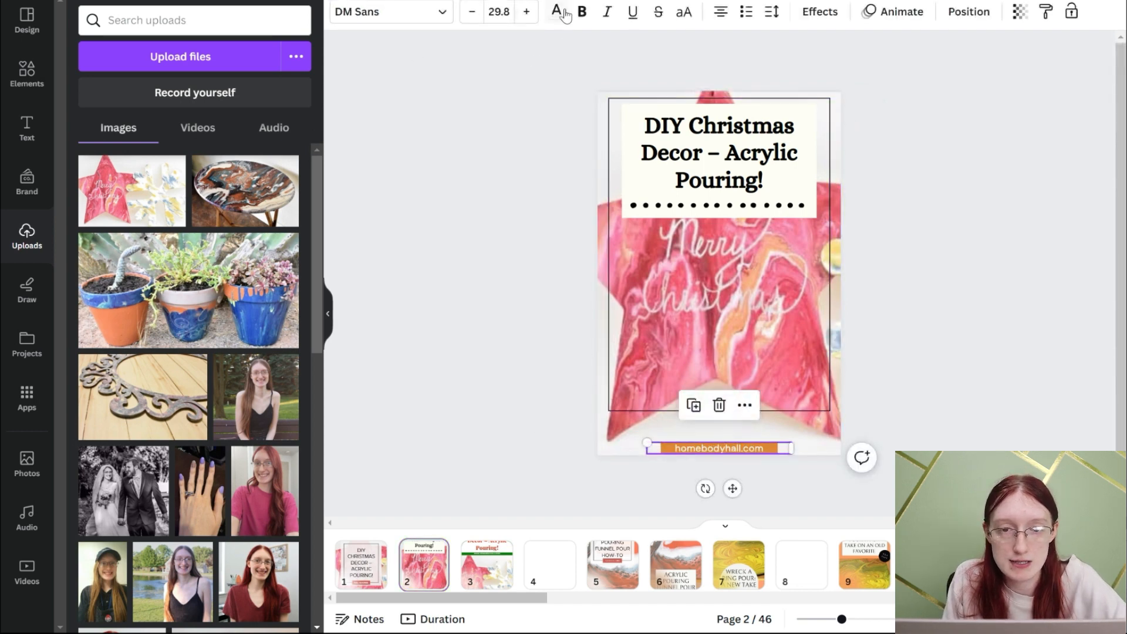
{"action": "left_click", "coordinate": [556, 11]}
{"action": "left_click", "coordinate": [691, 456]}
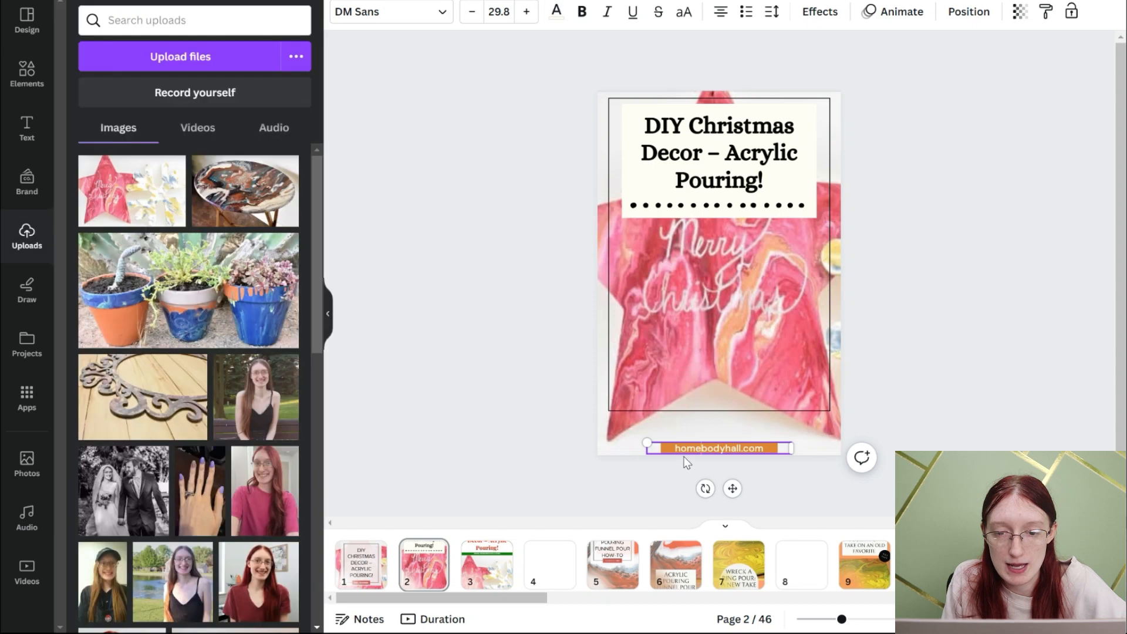
{"action": "left_click", "coordinate": [671, 469]}
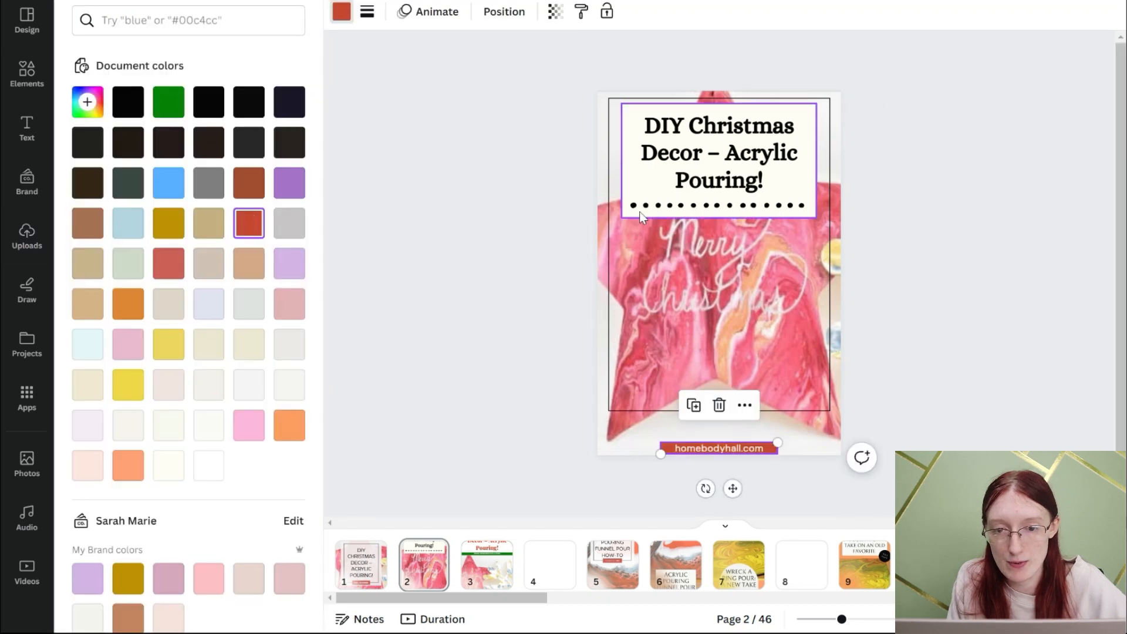
- Recolor page 2's dotted line to the document green and its headline to the document red
{"action": "left_click", "coordinate": [642, 209]}
{"action": "left_click", "coordinate": [168, 101]}
{"action": "left_click", "coordinate": [435, 224]}
{"action": "left_click", "coordinate": [703, 160]}
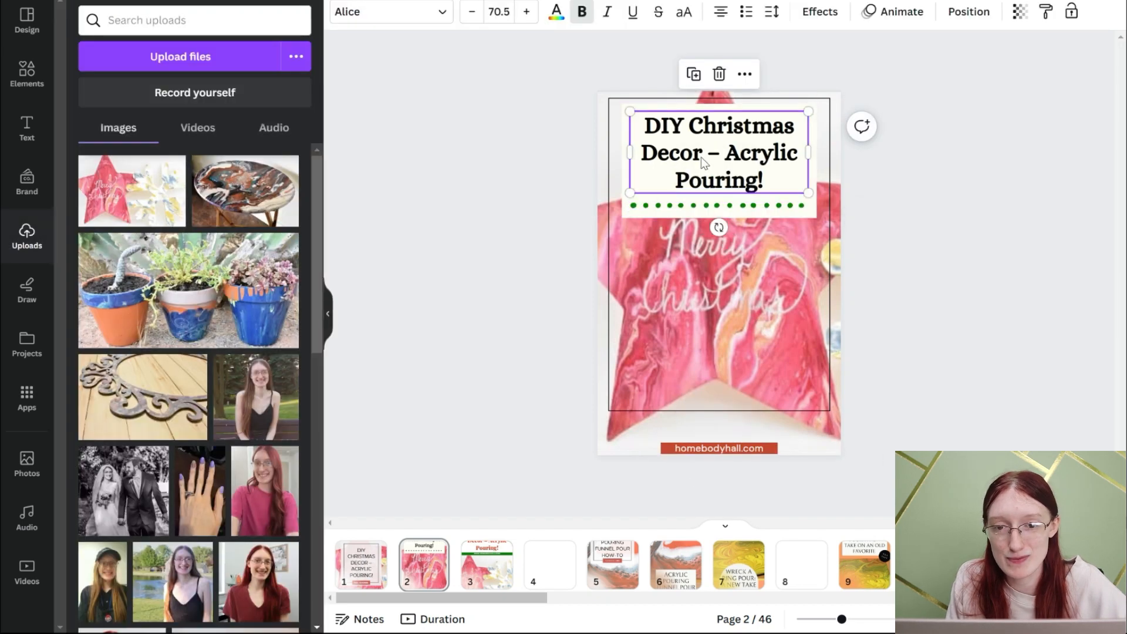
{"action": "left_click", "coordinate": [555, 13]}
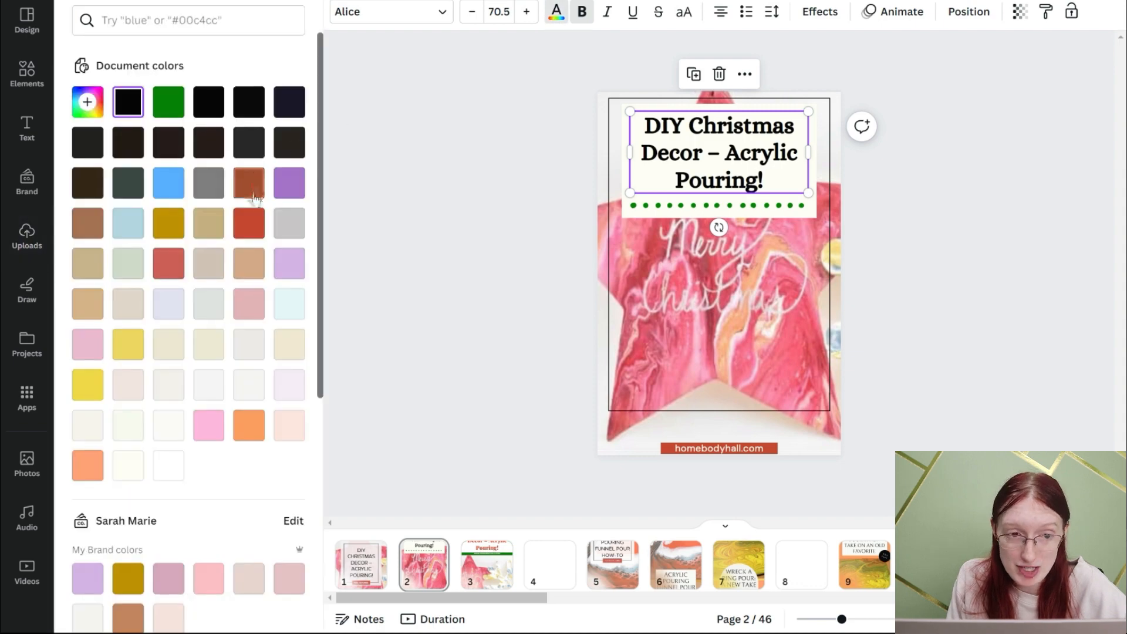
{"action": "left_click", "coordinate": [249, 223]}
{"action": "left_click", "coordinate": [500, 227]}
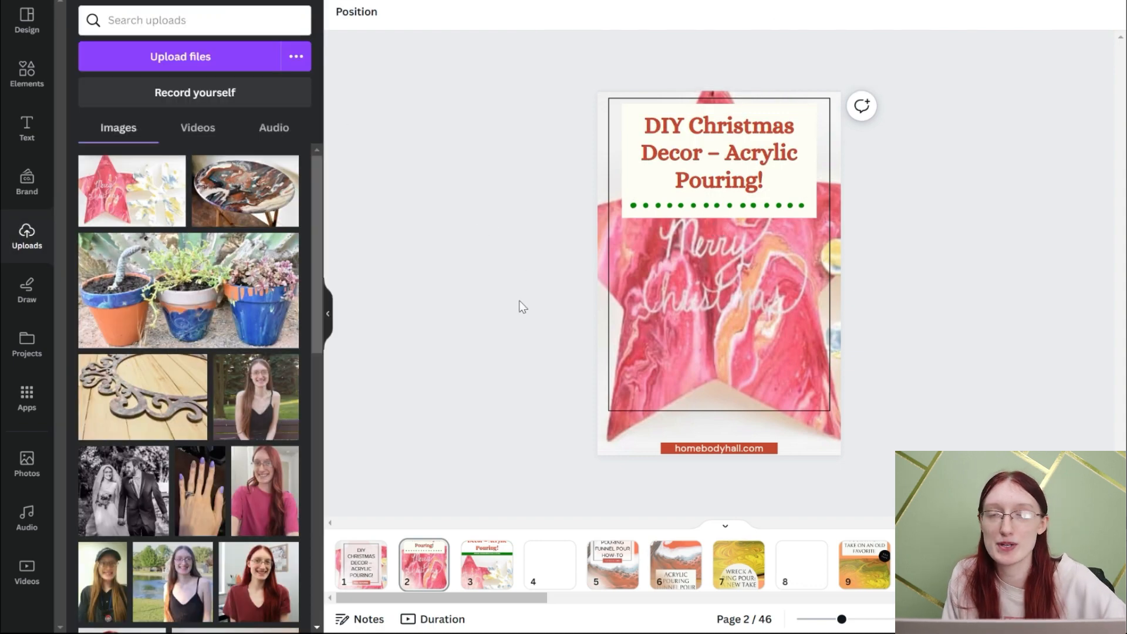
- Recolor the "FULL TUTORIAL" label on page 1's Christmas decor pin to the red from the document colors
{"action": "left_click", "coordinate": [367, 566]}
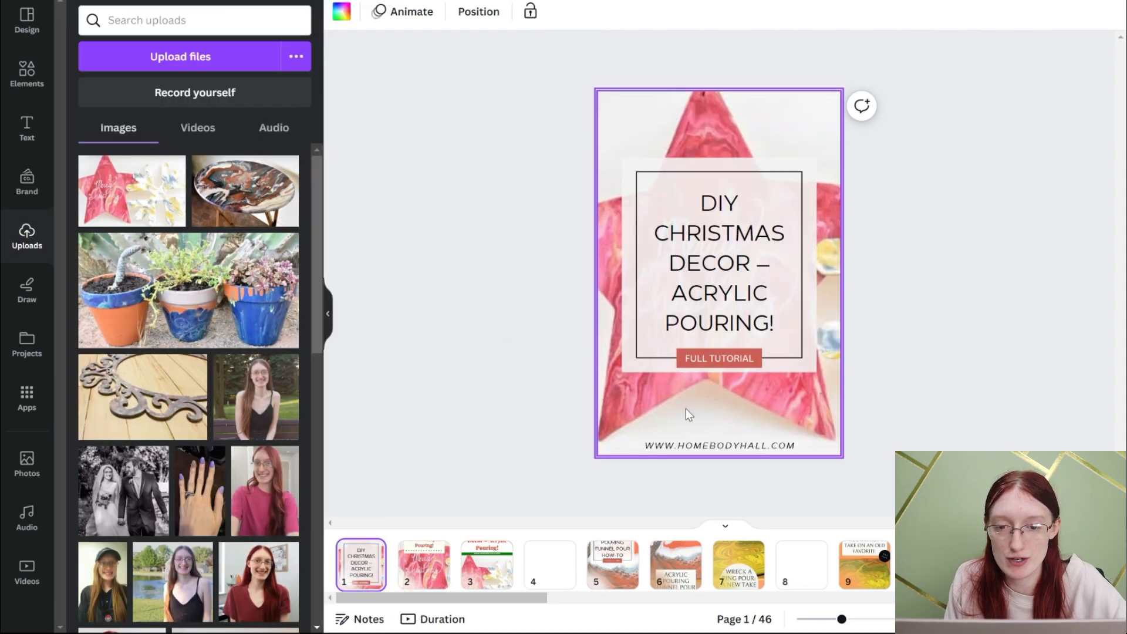
{"action": "left_click", "coordinate": [700, 361]}
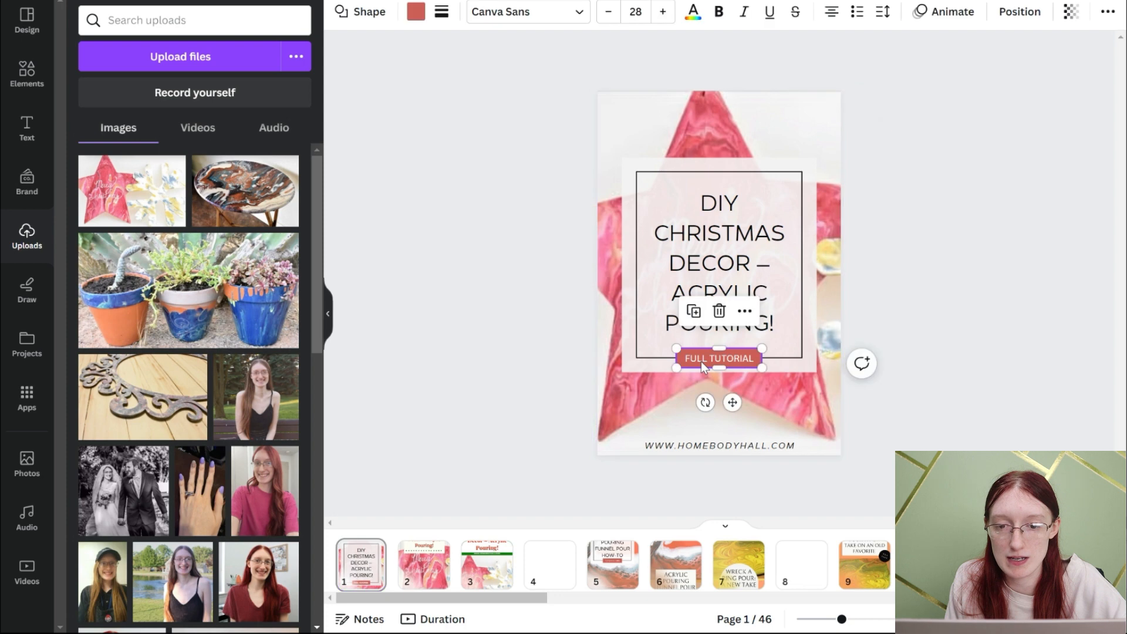
{"action": "left_click", "coordinate": [416, 13]}
{"action": "left_click", "coordinate": [297, 221]}
{"action": "left_click", "coordinate": [457, 248]}
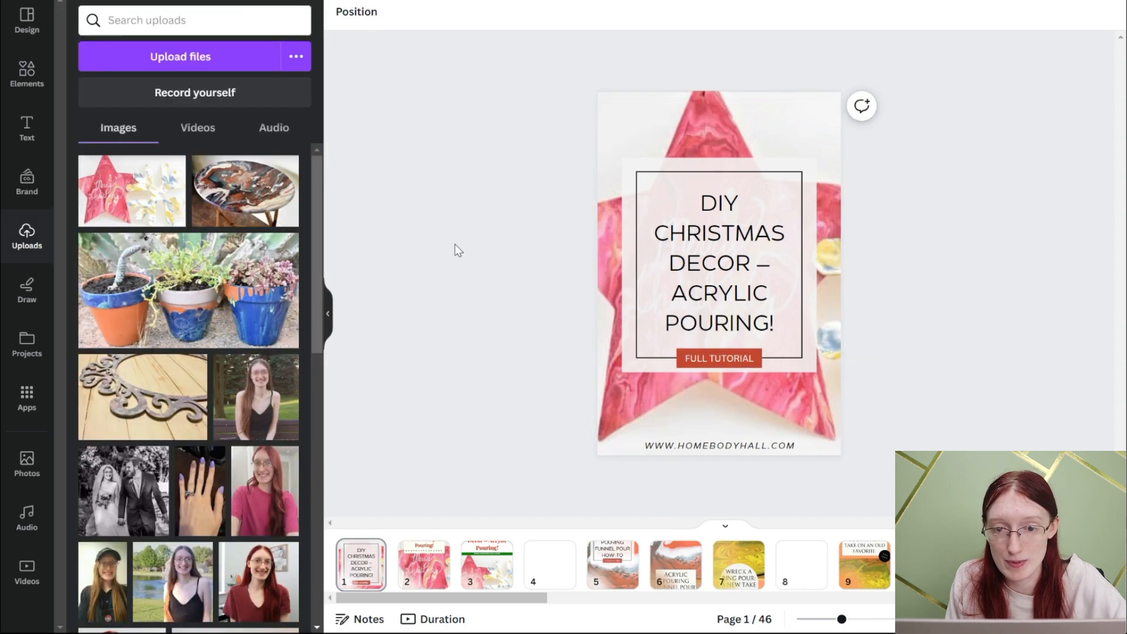
- Change the border color of the frame around page 1's title to the green from the document colors
{"action": "left_click", "coordinate": [646, 205]}
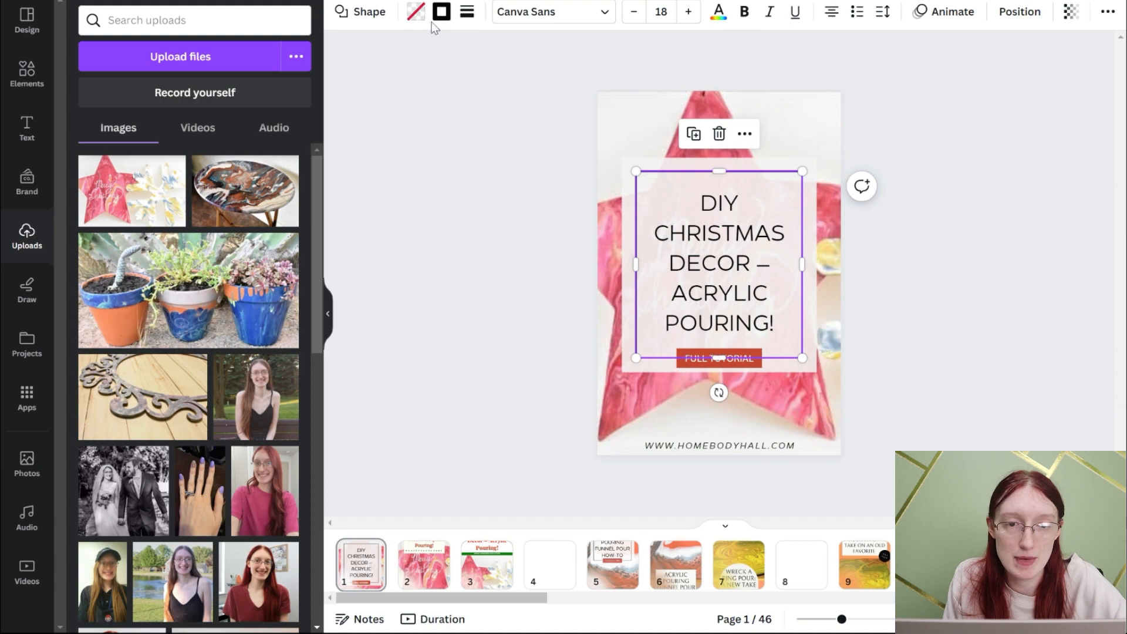
{"action": "left_click", "coordinate": [441, 12]}
{"action": "left_click", "coordinate": [168, 102]}
{"action": "left_click", "coordinate": [398, 193]}
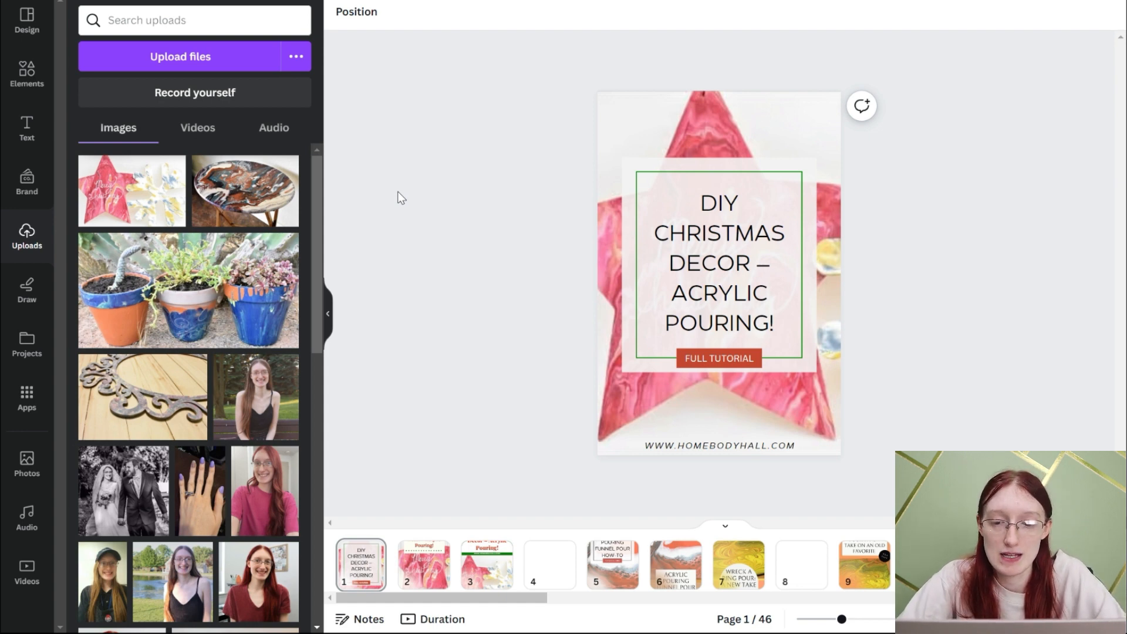
- Review the photo, headline and color combinations of the pins on pages 7, 10 and 11
{"action": "left_click", "coordinate": [738, 565]}
{"action": "left_click", "coordinate": [699, 252]}
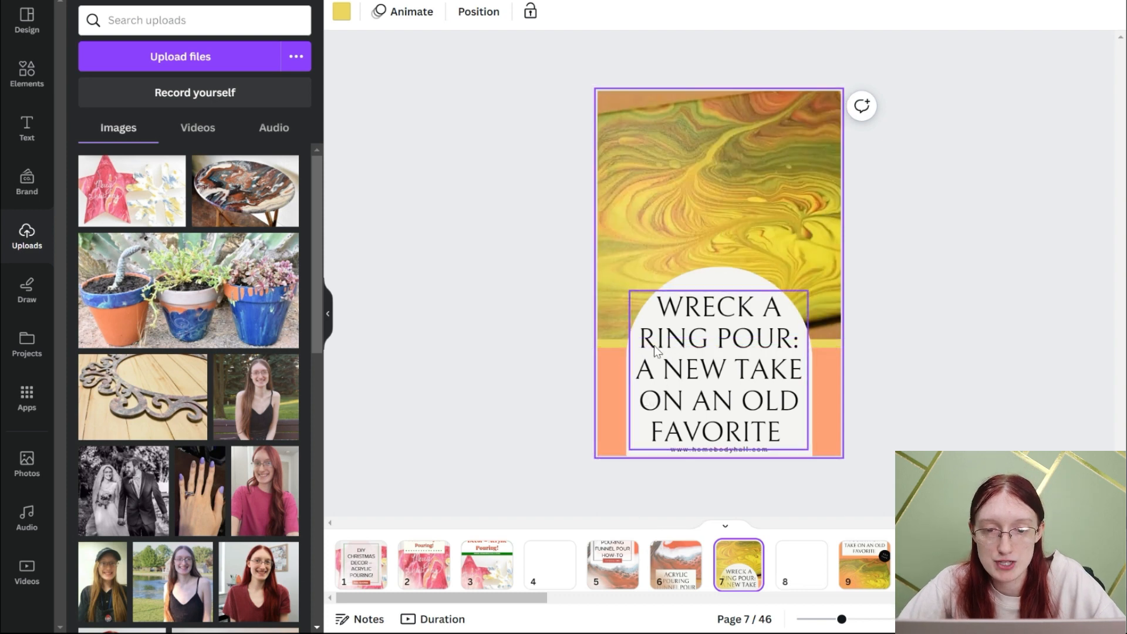
{"action": "left_click", "coordinate": [628, 374]}
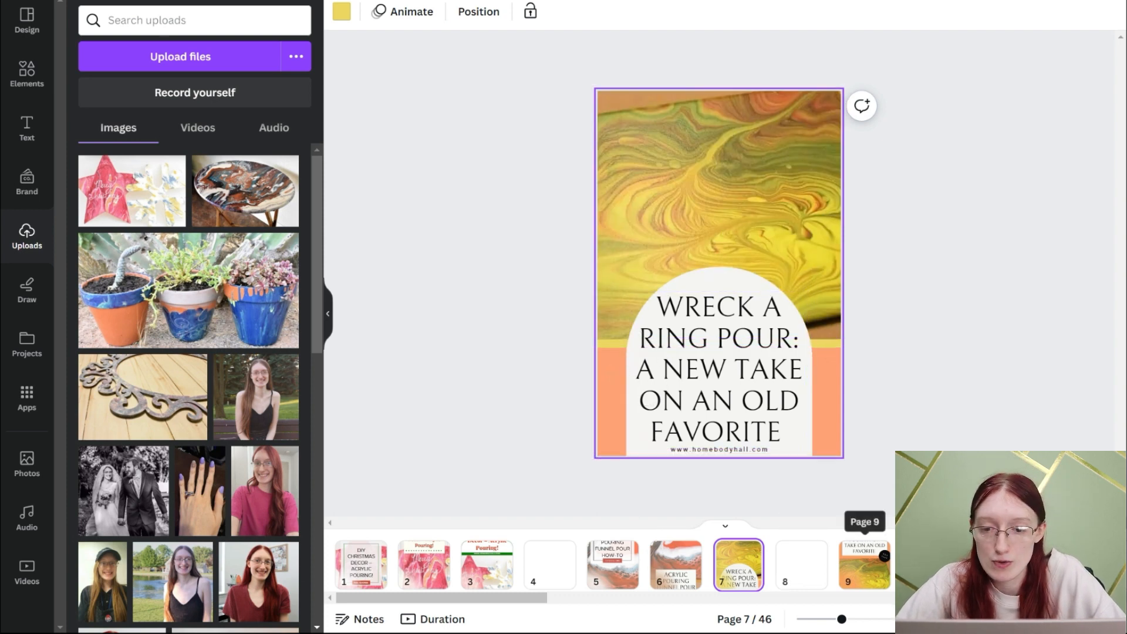
{"action": "left_click", "coordinate": [927, 565]}
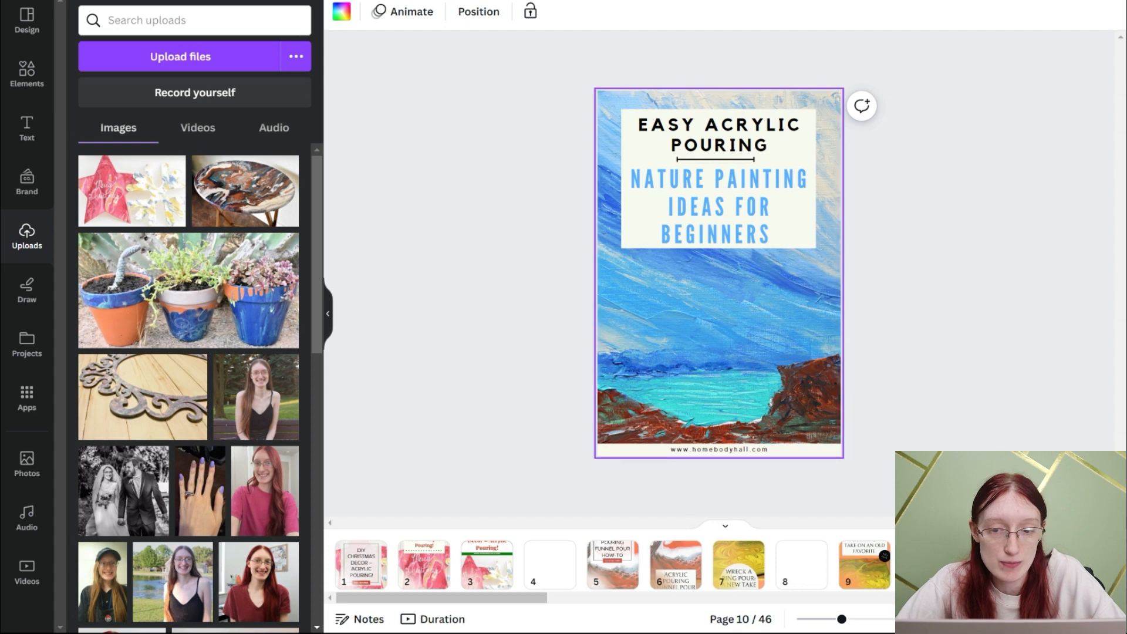
{"action": "left_click", "coordinate": [990, 565]}
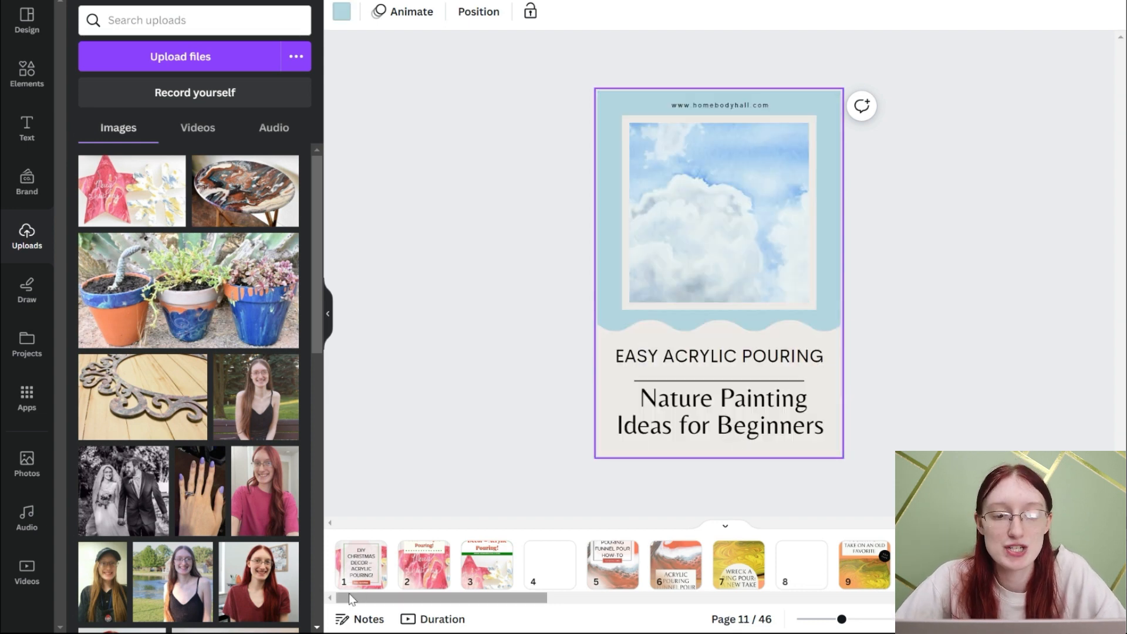
{"action": "left_click", "coordinate": [357, 569]}
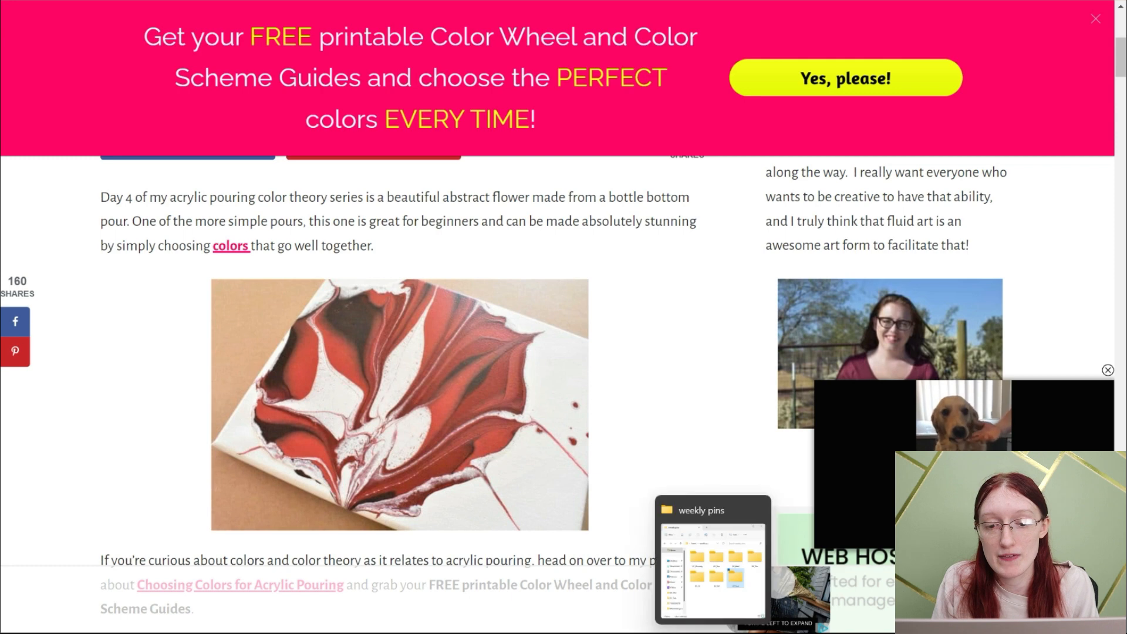
- Switch to the weekly pins folder and look inside the 01_Monday subfolder
{"action": "left_click", "coordinate": [713, 633]}
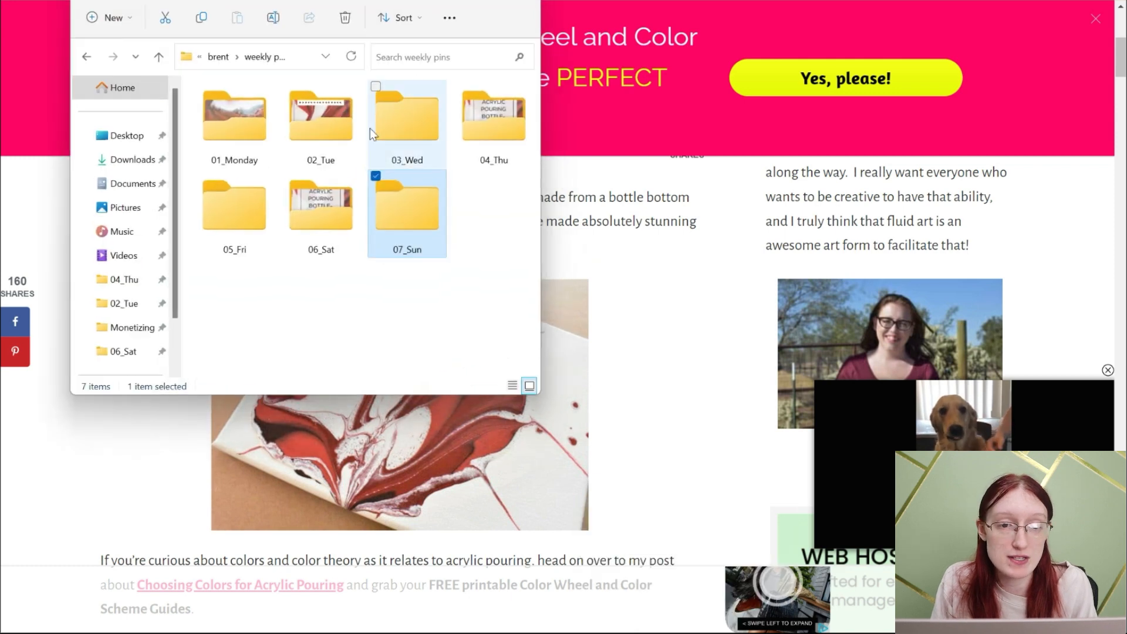
{"action": "double_click", "coordinate": [253, 105]}
{"action": "left_click", "coordinate": [226, 57]}
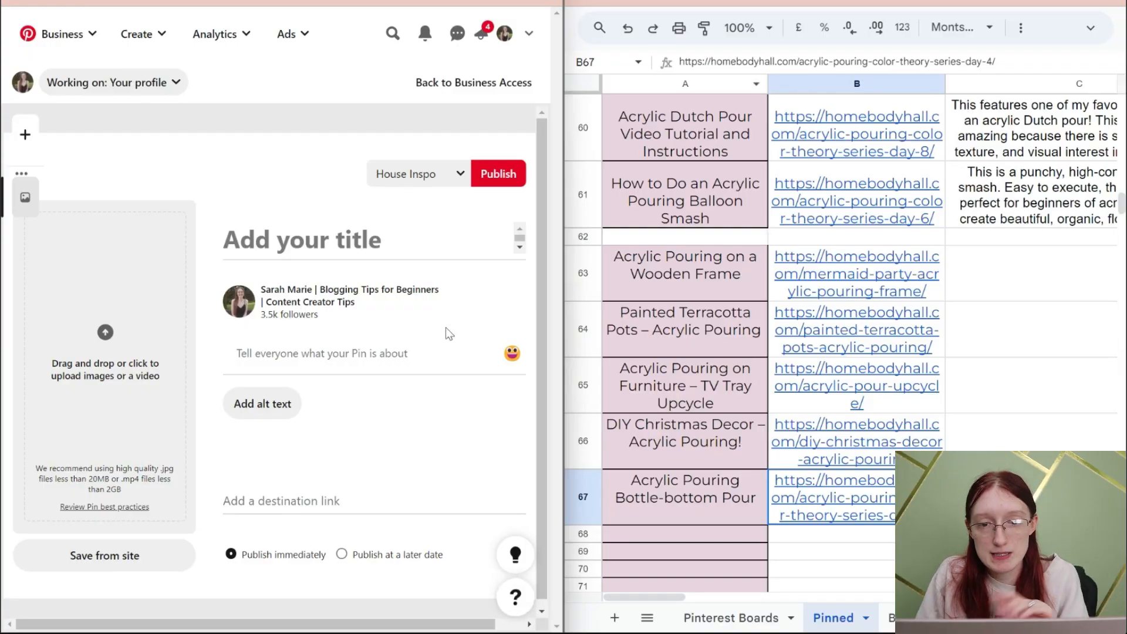
{"action": "left_click_drag", "start_coordinate": [562, 257], "coordinate": [616, 259]}
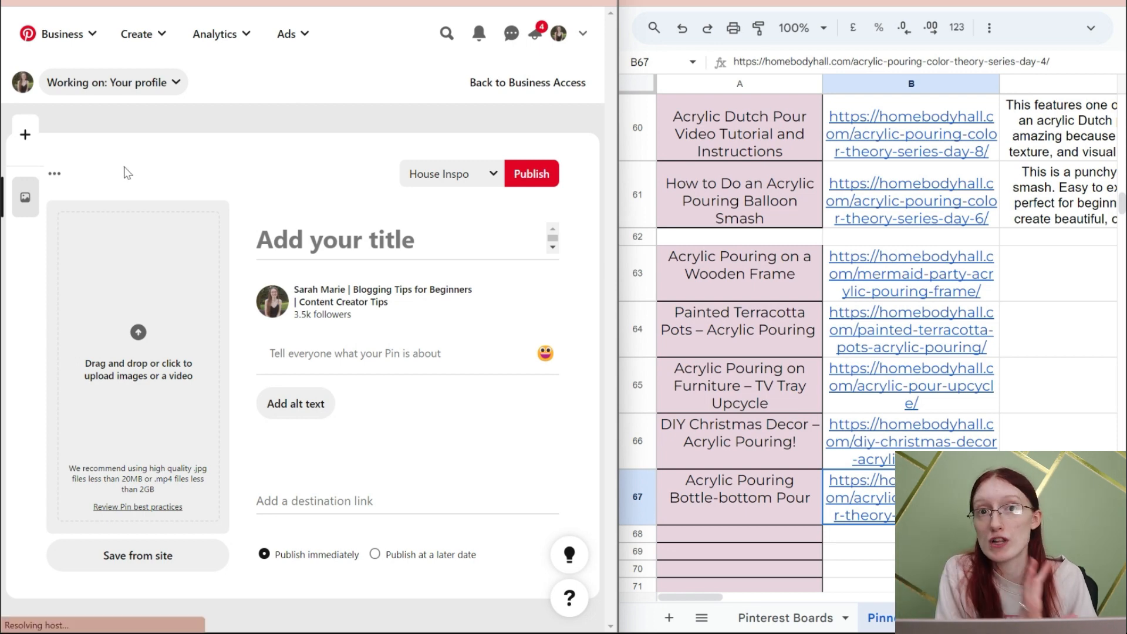
- Add four more blank pin drafts in Pinterest's pin builder
{"action": "left_click", "coordinate": [22, 137]}
{"action": "left_click", "coordinate": [23, 137]}
{"action": "left_click", "coordinate": [22, 136]}
{"action": "left_click", "coordinate": [22, 137]}
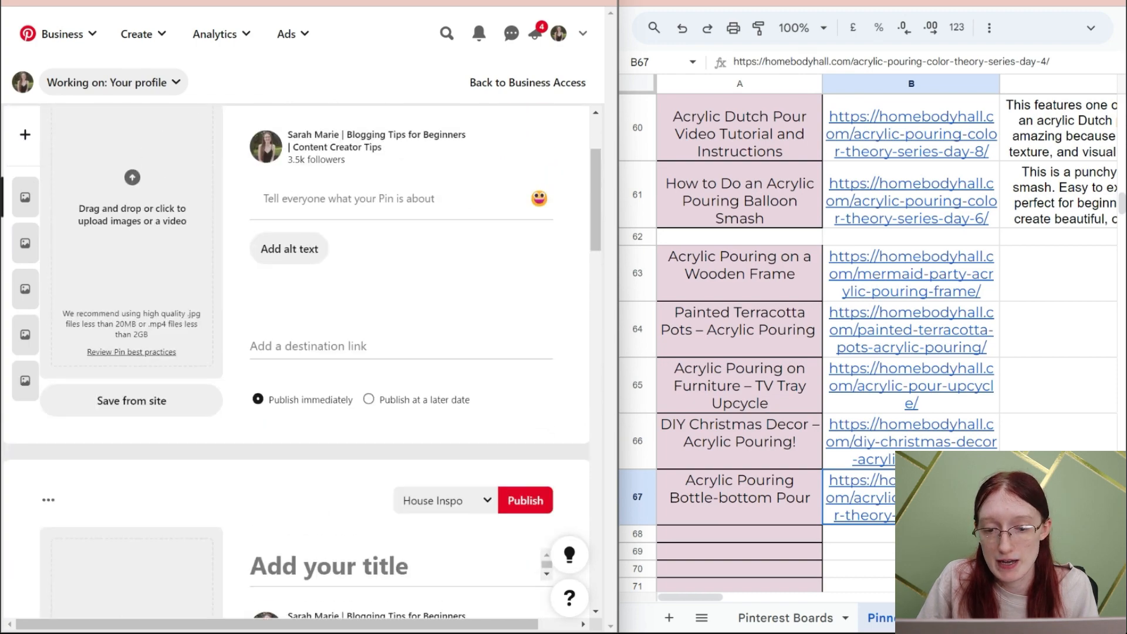
- Switch to the weekly pins folder window, place it over the spreadsheet and open the 02_Tue folder
{"action": "key", "text": "alt+Tab"}
{"action": "left_click_drag", "start_coordinate": [376, 5], "coordinate": [945, 71]}
{"action": "double_click", "coordinate": [920, 181]}
- Add bottom_02, pots_02, tv tray_03, wooden frame_01 and xmas_01 from the 02_Tue folder to the five pin drafts in that order
{"action": "left_click_drag", "start_coordinate": [802, 188], "coordinate": [324, 301]}
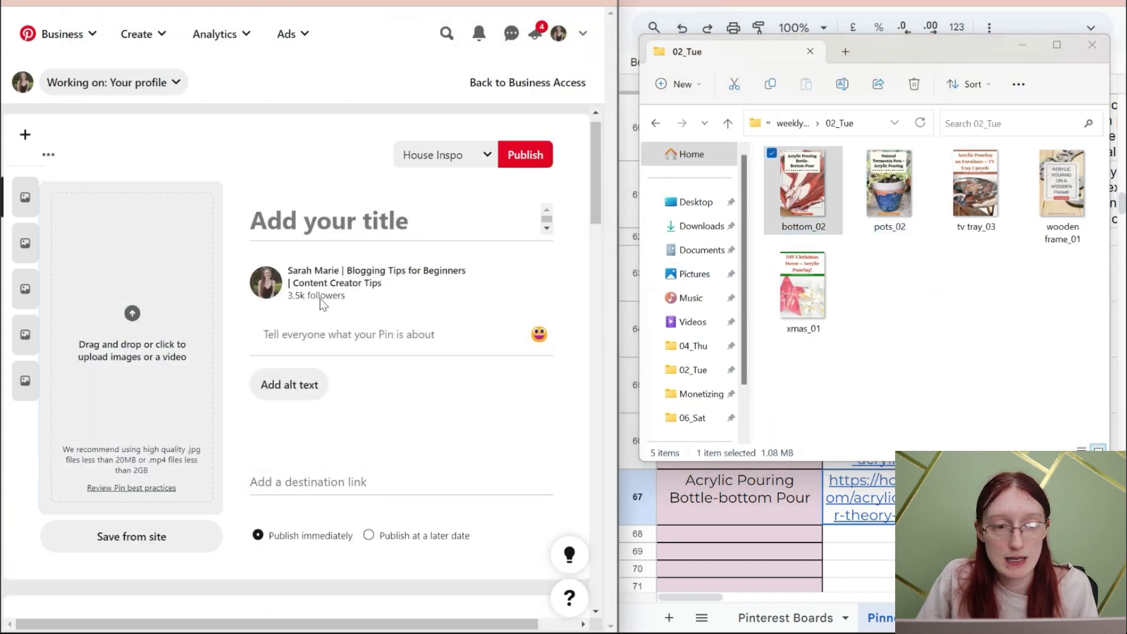
{"action": "left_click_drag", "start_coordinate": [870, 196], "coordinate": [132, 464]}
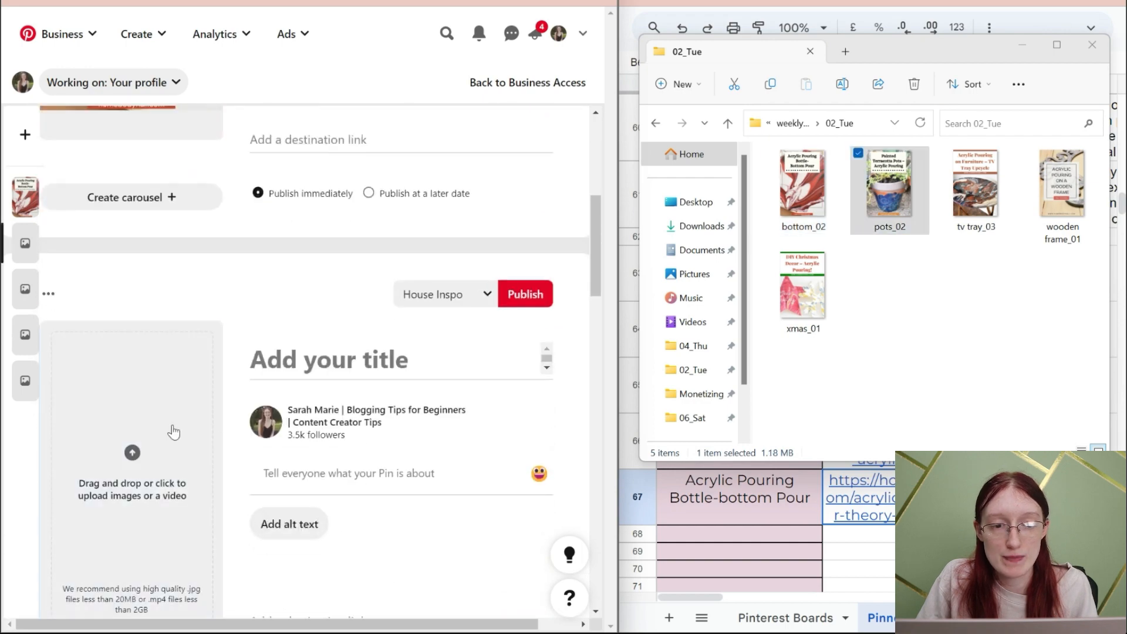
{"action": "left_click_drag", "start_coordinate": [975, 191], "coordinate": [187, 440]}
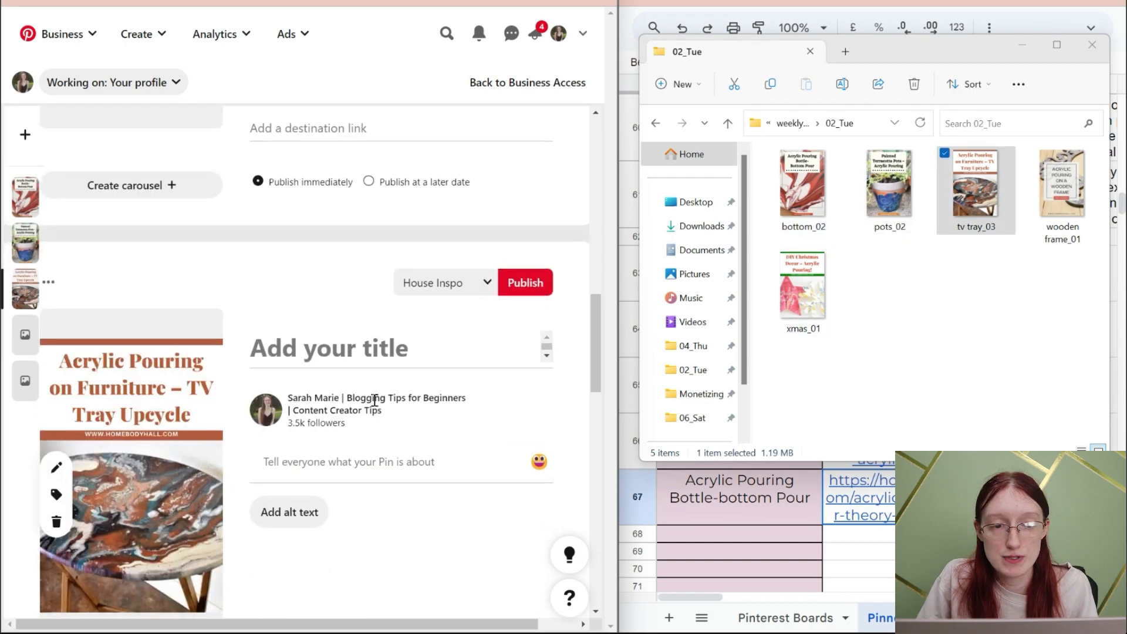
{"action": "scroll", "coordinate": [376, 401], "scroll_direction": "down", "scroll_amount": 7}
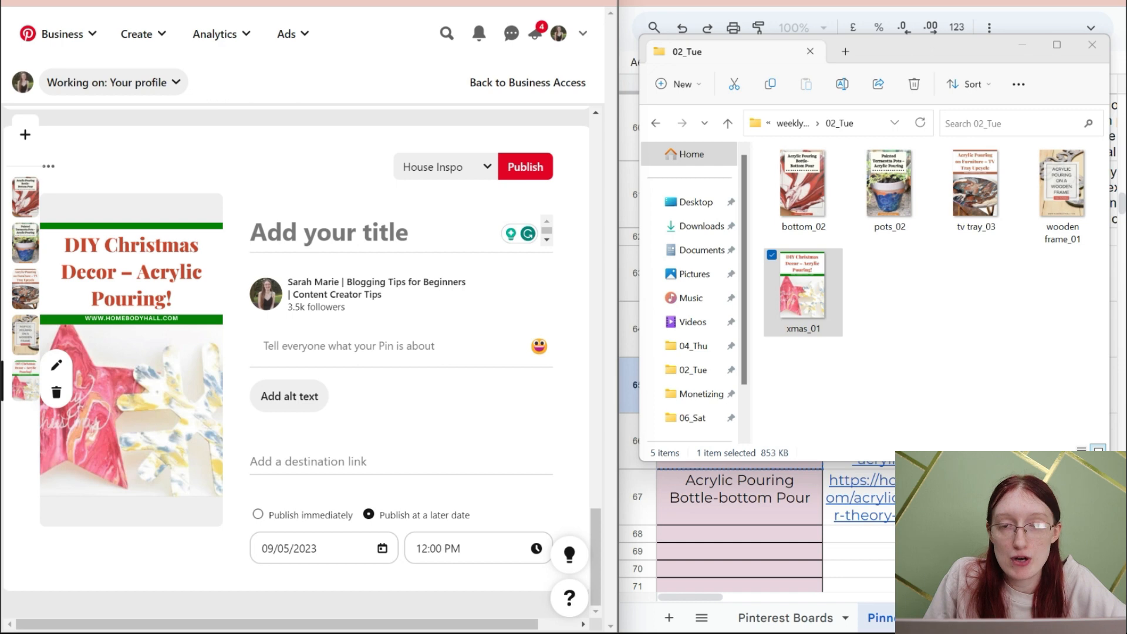
- Schedule the Christmas decor and wooden frame pins for 09/05/2023 and pick a publishing time for the wooden frame pin
{"action": "left_click", "coordinate": [337, 548]}
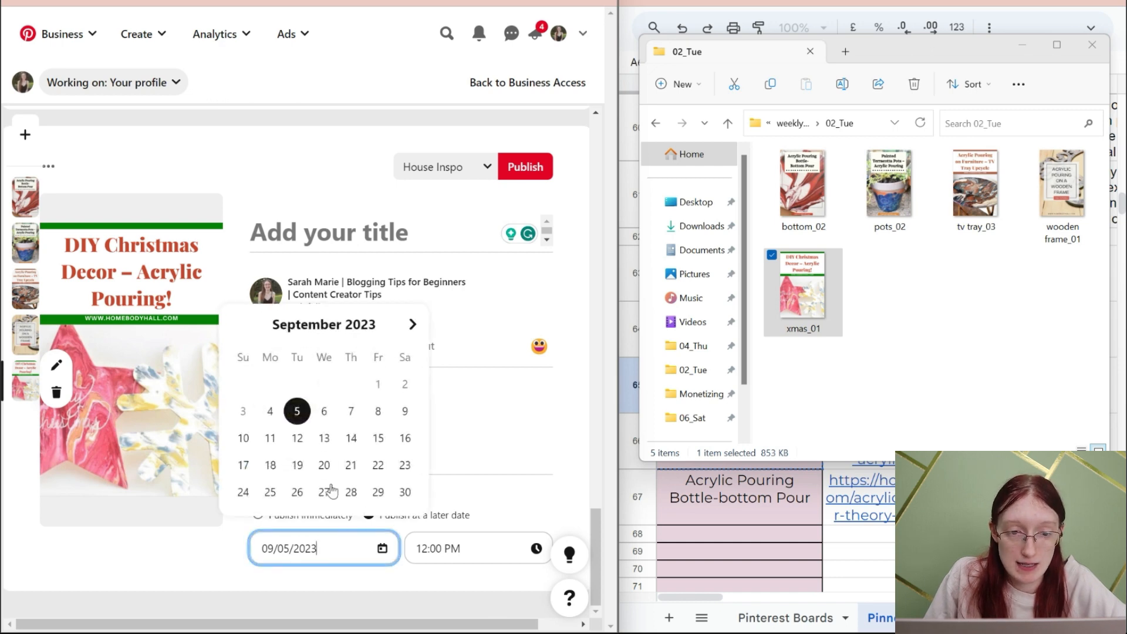
{"action": "left_click", "coordinate": [508, 561]}
{"action": "scroll", "coordinate": [499, 550], "scroll_direction": "up", "scroll_amount": 4}
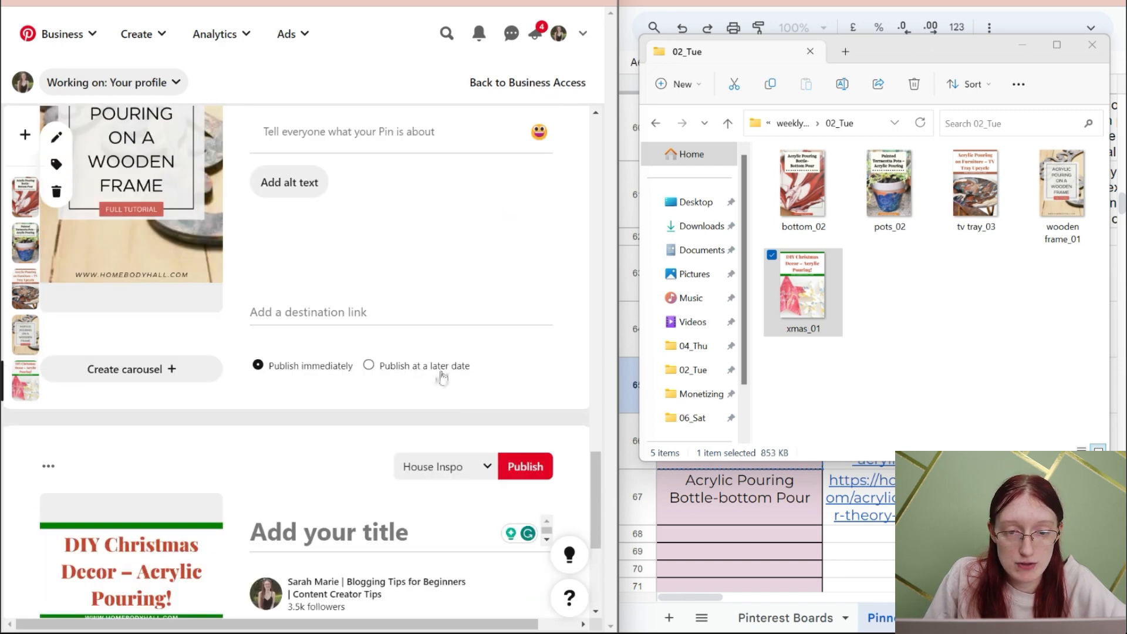
{"action": "left_click", "coordinate": [370, 368]}
{"action": "left_click", "coordinate": [430, 336]}
{"action": "scroll", "coordinate": [449, 221], "scroll_direction": "down", "scroll_amount": 5}
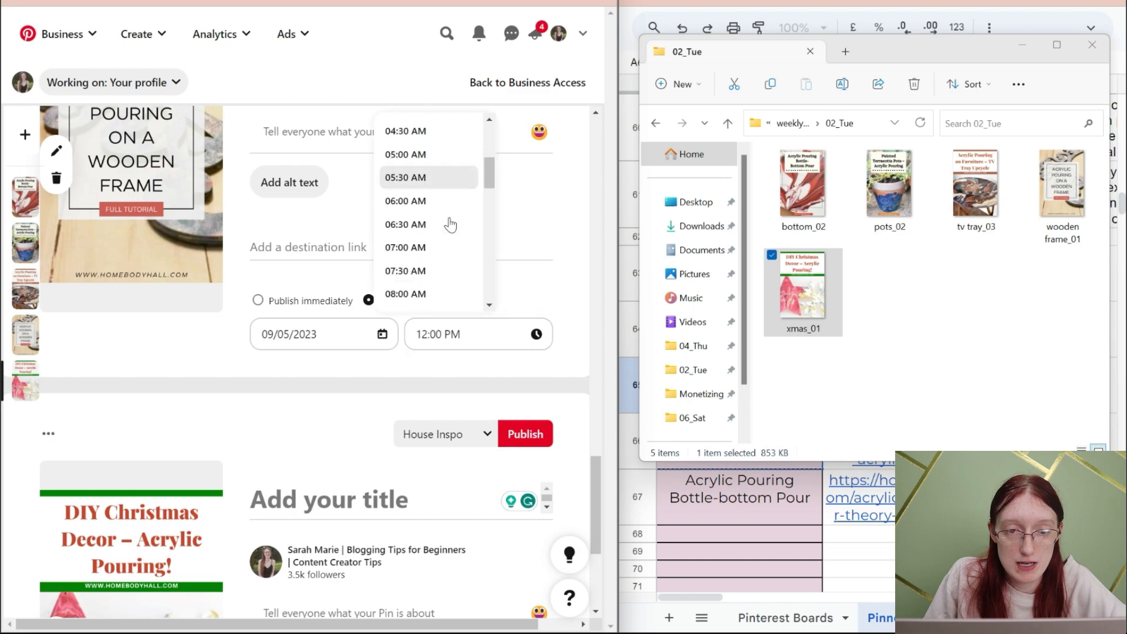
{"action": "left_click", "coordinate": [454, 220]}
- Schedule the TV tray pin to publish at a later date, 09/05/2023 at 09:00 AM
{"action": "scroll", "coordinate": [451, 328], "scroll_direction": "up", "scroll_amount": 6}
{"action": "scroll", "coordinate": [449, 329], "scroll_direction": "up", "scroll_amount": 3}
{"action": "left_click", "coordinate": [452, 375]}
{"action": "left_click", "coordinate": [460, 345]}
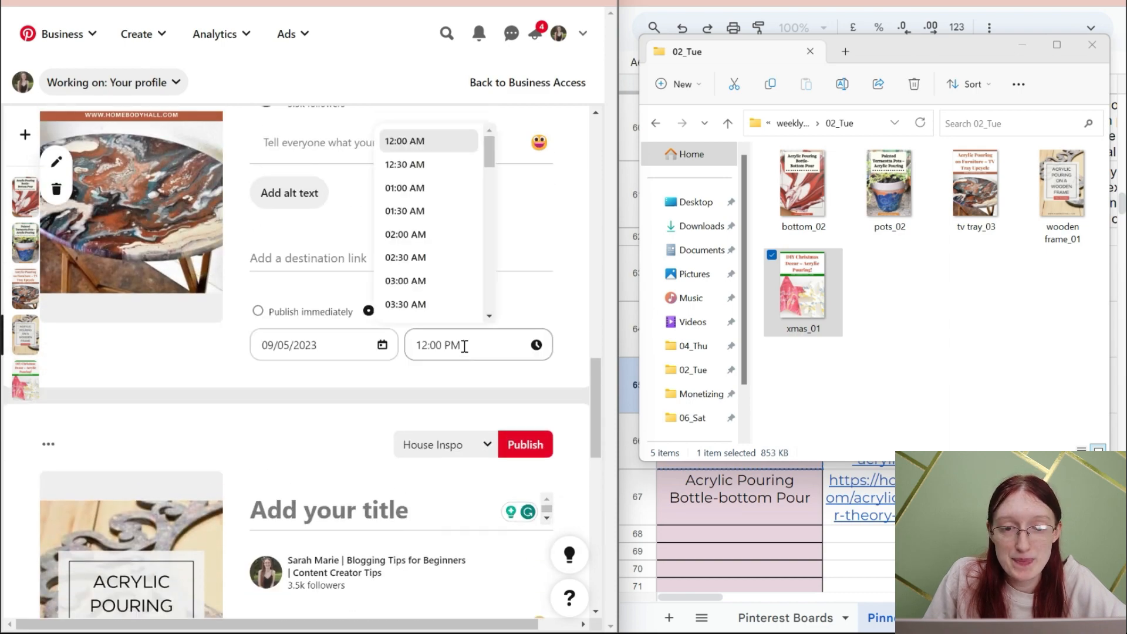
{"action": "scroll", "coordinate": [448, 239], "scroll_direction": "down", "scroll_amount": 5}
{"action": "left_click", "coordinate": [434, 260]}
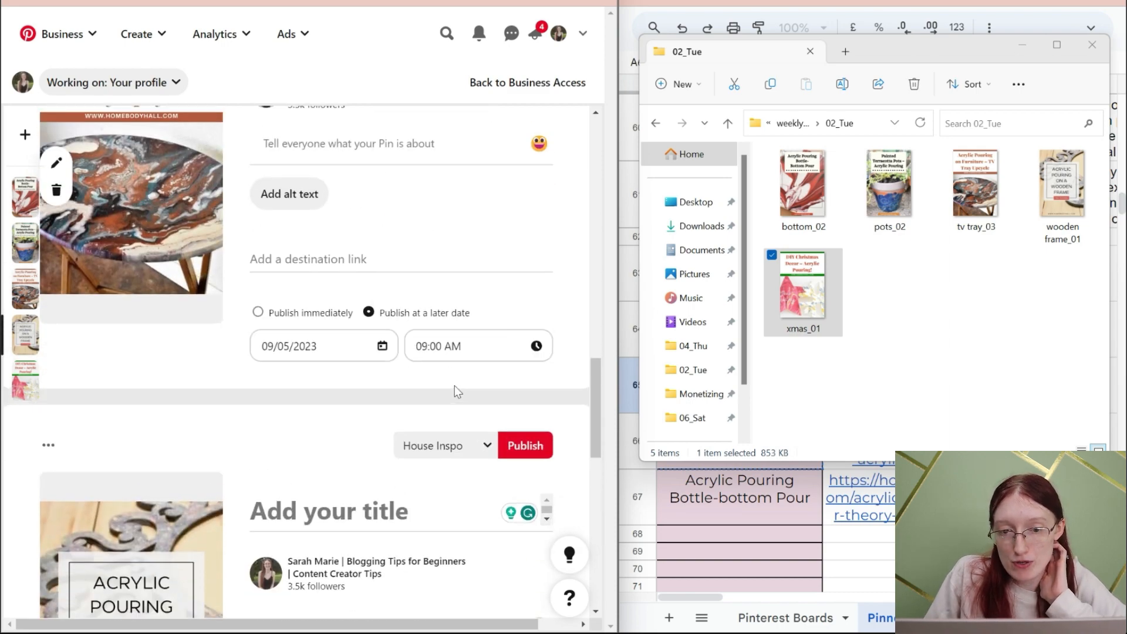
- Schedule the Painted Terracotta Pots pin to publish at a later date, 09/05/2023 at 06:00 PM
{"action": "scroll", "coordinate": [454, 387], "scroll_direction": "up", "scroll_amount": 3}
{"action": "left_click", "coordinate": [444, 314]}
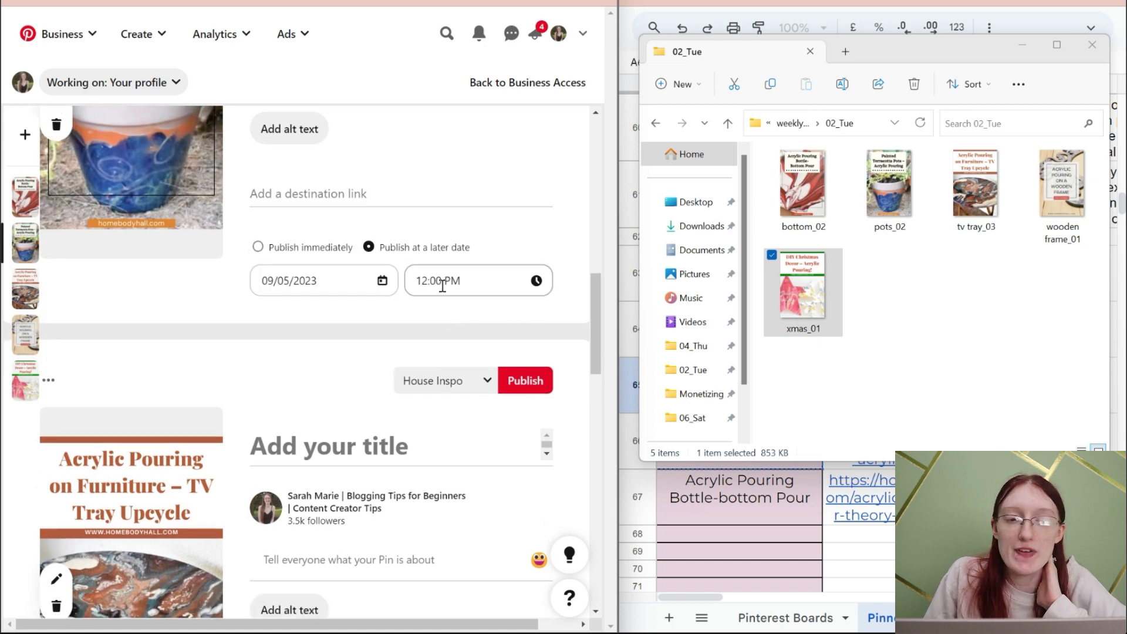
{"action": "left_click", "coordinate": [442, 285]}
{"action": "scroll", "coordinate": [437, 212], "scroll_direction": "up", "scroll_amount": 5}
{"action": "scroll", "coordinate": [423, 339], "scroll_direction": "down", "scroll_amount": 5}
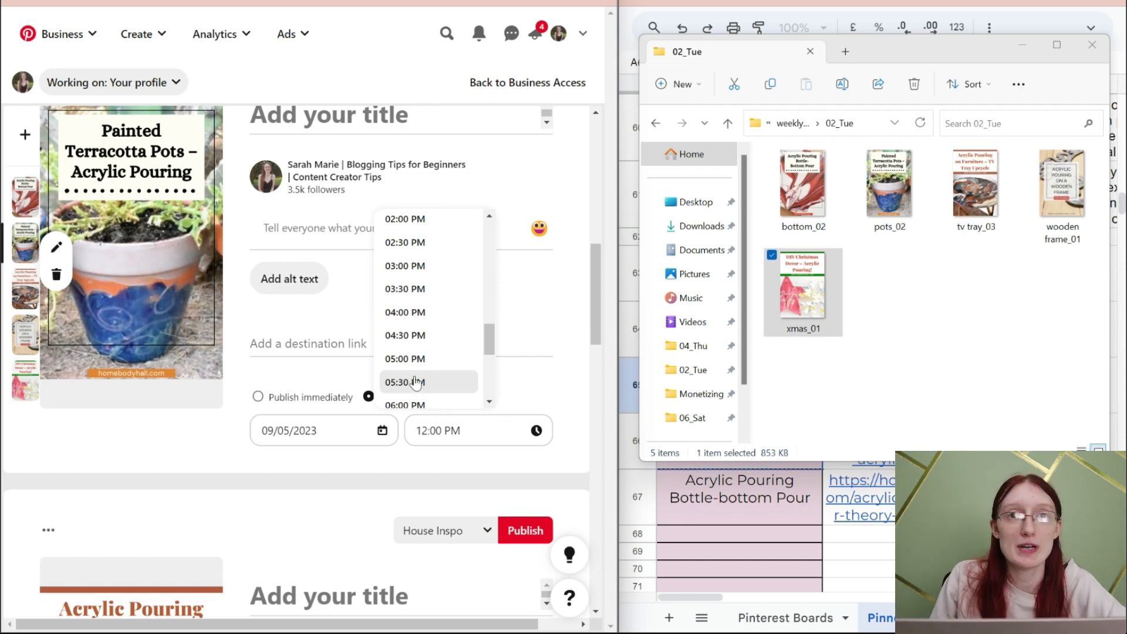
{"action": "scroll", "coordinate": [416, 383], "scroll_direction": "down", "scroll_amount": 3}
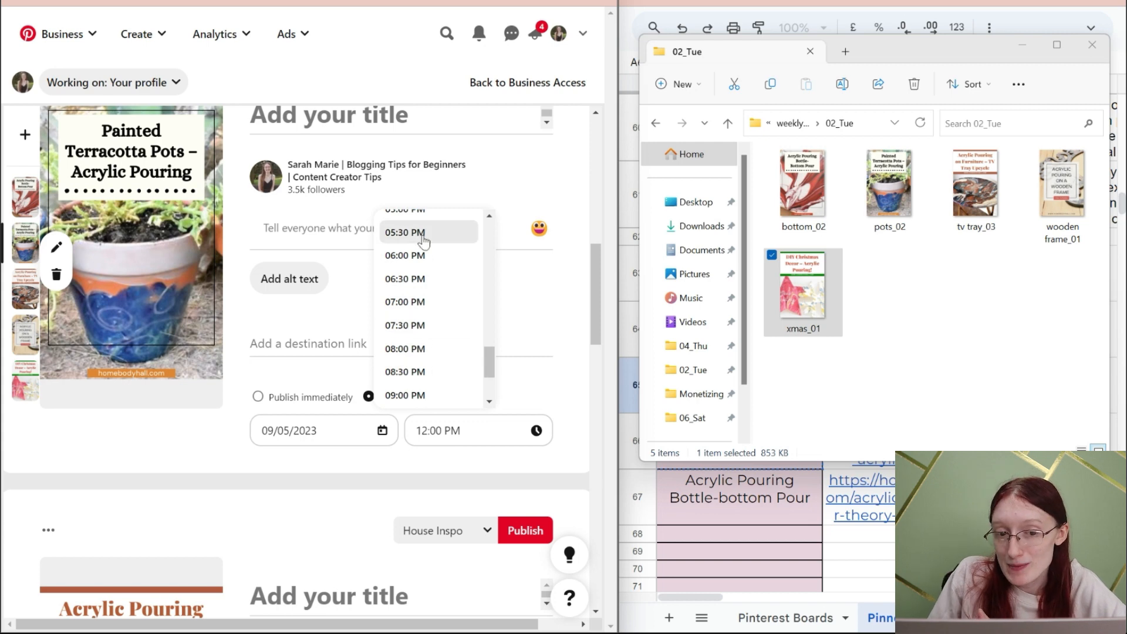
{"action": "left_click", "coordinate": [420, 256]}
- Schedule the Acrylic Pouring Bottle-Bottom Pour pin to publish at a later date, 09/05/2023 at 09:00 PM
{"action": "scroll", "coordinate": [431, 360], "scroll_direction": "up", "scroll_amount": 8}
{"action": "left_click", "coordinate": [423, 404]}
{"action": "left_click", "coordinate": [343, 369]}
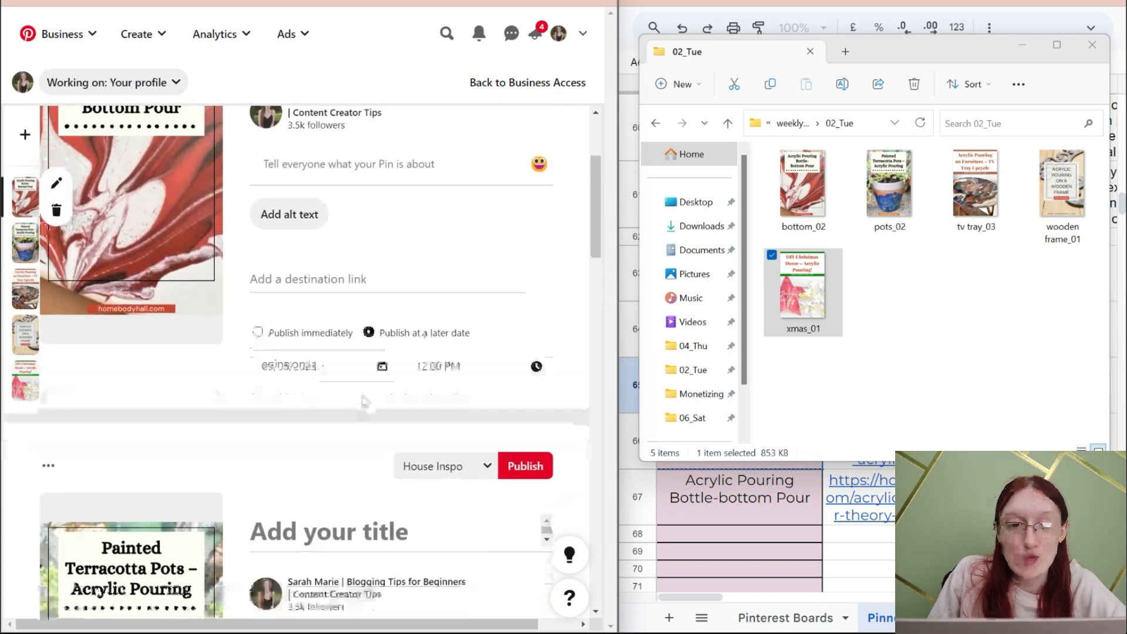
{"action": "left_click", "coordinate": [436, 374]}
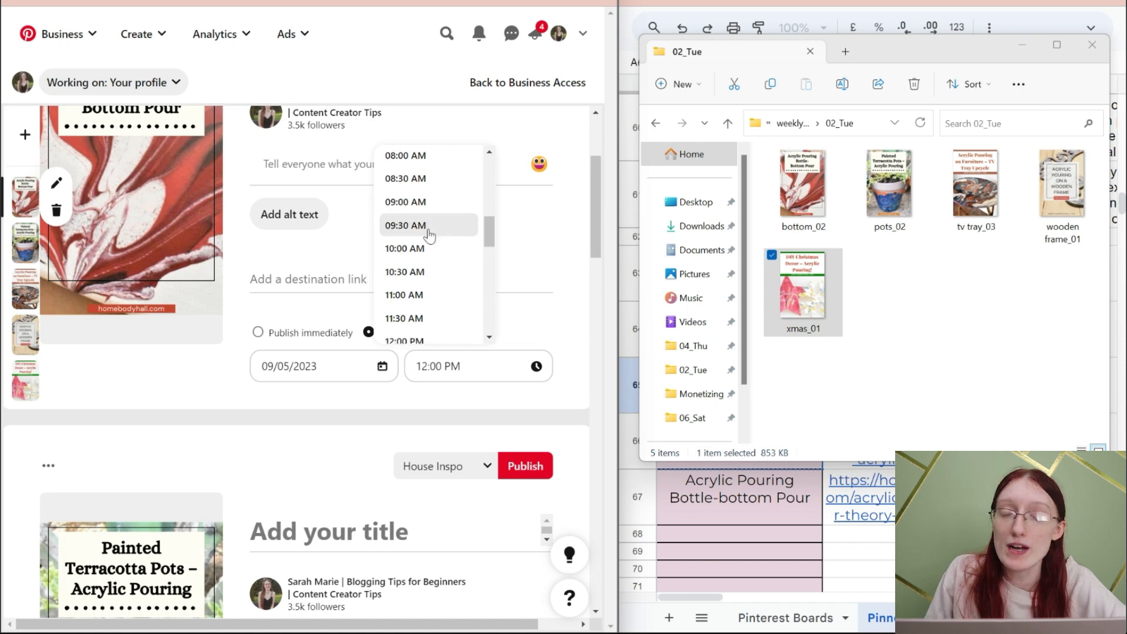
{"action": "scroll", "coordinate": [427, 232], "scroll_direction": "down", "scroll_amount": 10}
{"action": "left_click", "coordinate": [420, 320]}
- Add five blank pin drafts above the existing ones
{"action": "scroll", "coordinate": [420, 320], "scroll_direction": "down", "scroll_amount": 5}
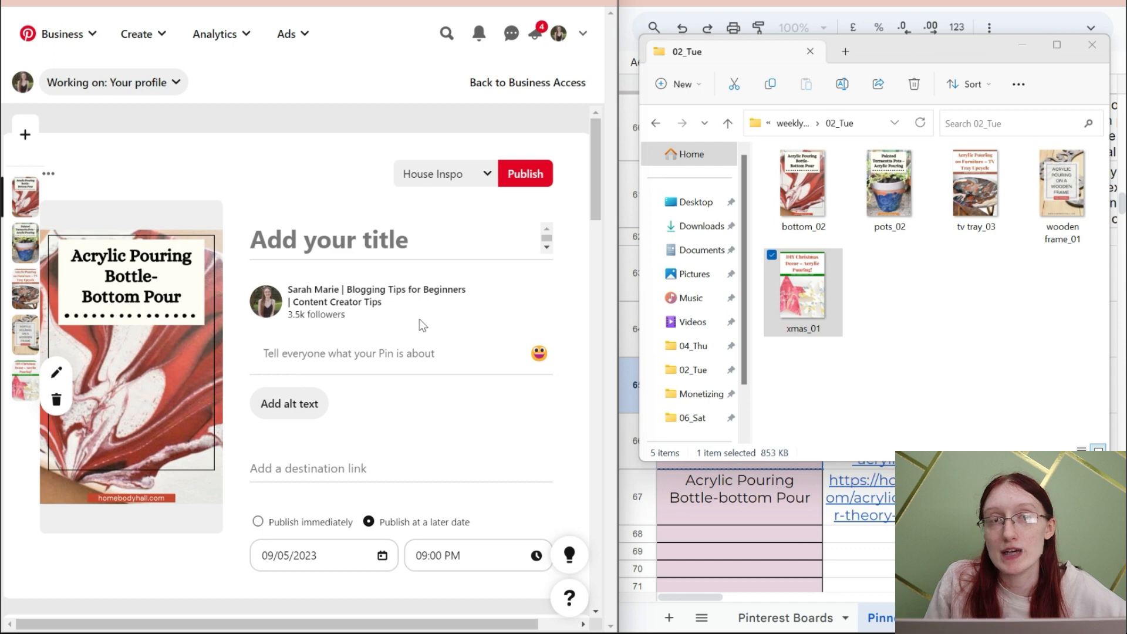
{"action": "left_click", "coordinate": [28, 135]}
{"action": "left_click", "coordinate": [28, 135]}
{"action": "left_click", "coordinate": [29, 135]}
{"action": "left_click", "coordinate": [28, 135]}
{"action": "left_click", "coordinate": [28, 136]}
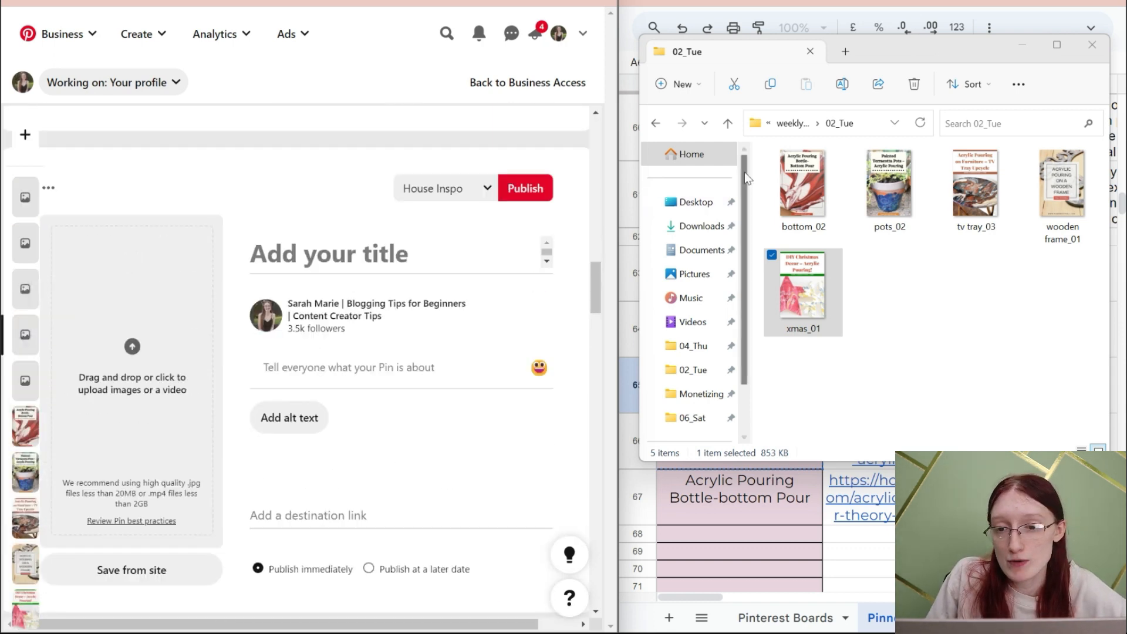
- Open the 04_Thu folder and add bottom_01, pots_01 and tv tray_01 to the first three blank drafts in that order
{"action": "left_click", "coordinate": [787, 128]}
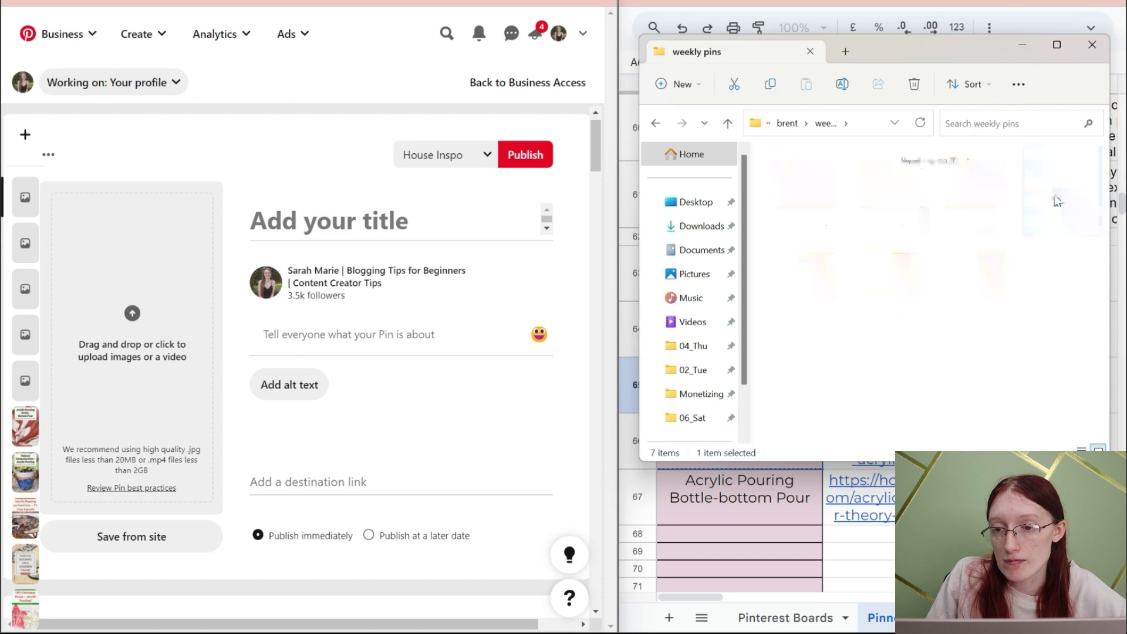
{"action": "double_click", "coordinate": [1056, 201]}
{"action": "left_click_drag", "start_coordinate": [803, 185], "coordinate": [135, 264]}
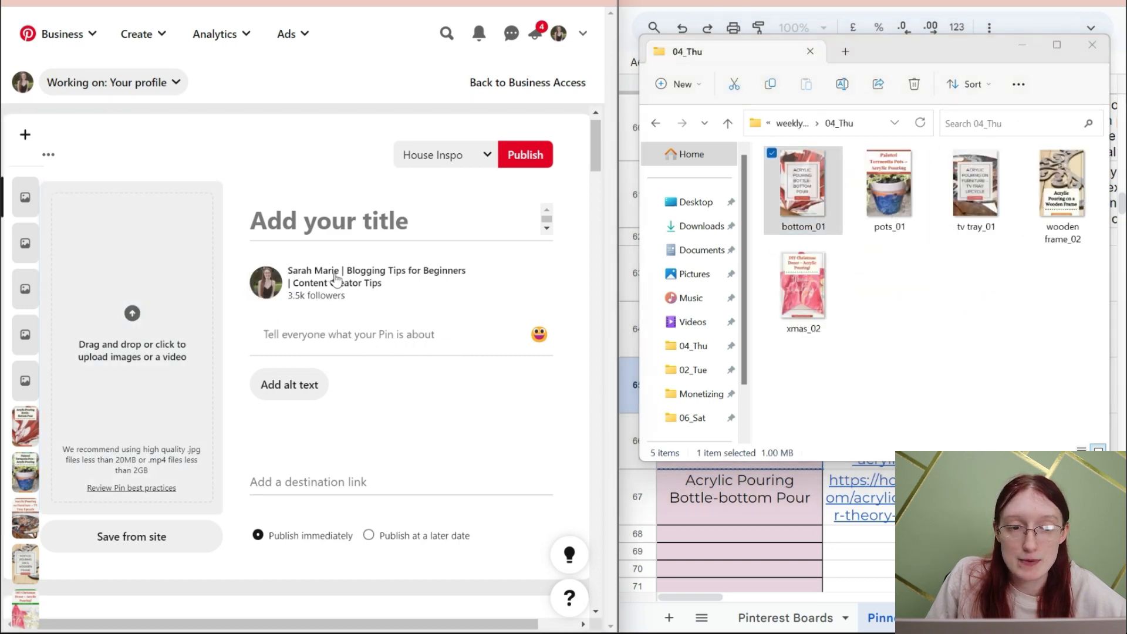
{"action": "left_click_drag", "start_coordinate": [889, 187], "coordinate": [174, 323]}
{"action": "left_click_drag", "start_coordinate": [974, 185], "coordinate": [143, 335]}
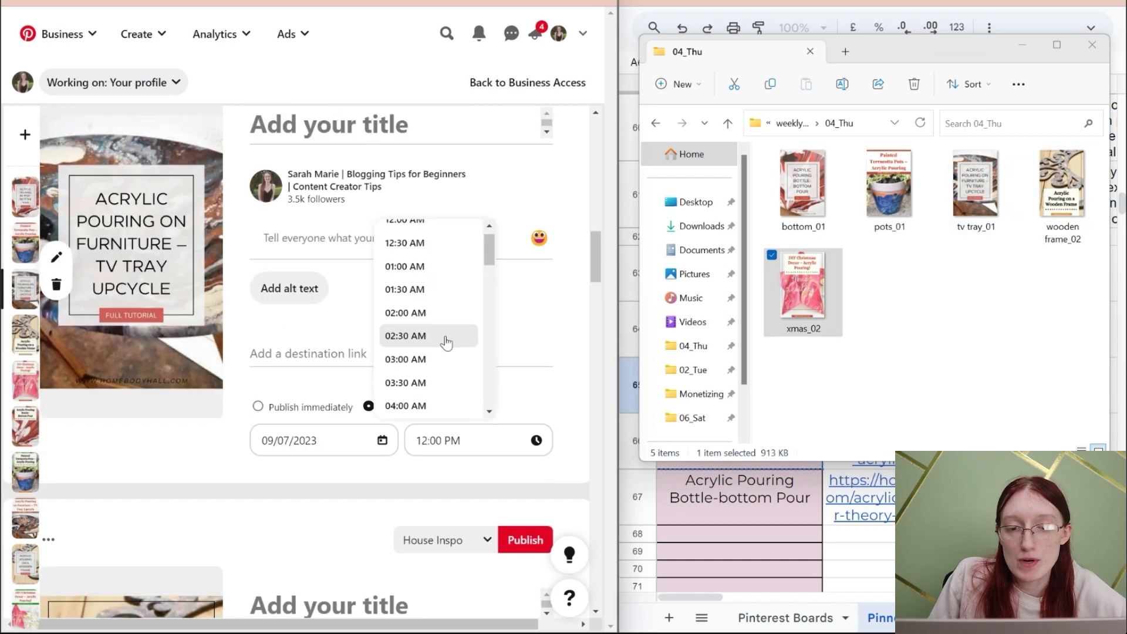
- Set the TV tray pin's publishing time to 09:00 AM and schedule the terracotta pots pin for 09/07/2023 at 06:30 PM
{"action": "scroll", "coordinate": [434, 339], "scroll_direction": "down", "scroll_amount": 5}
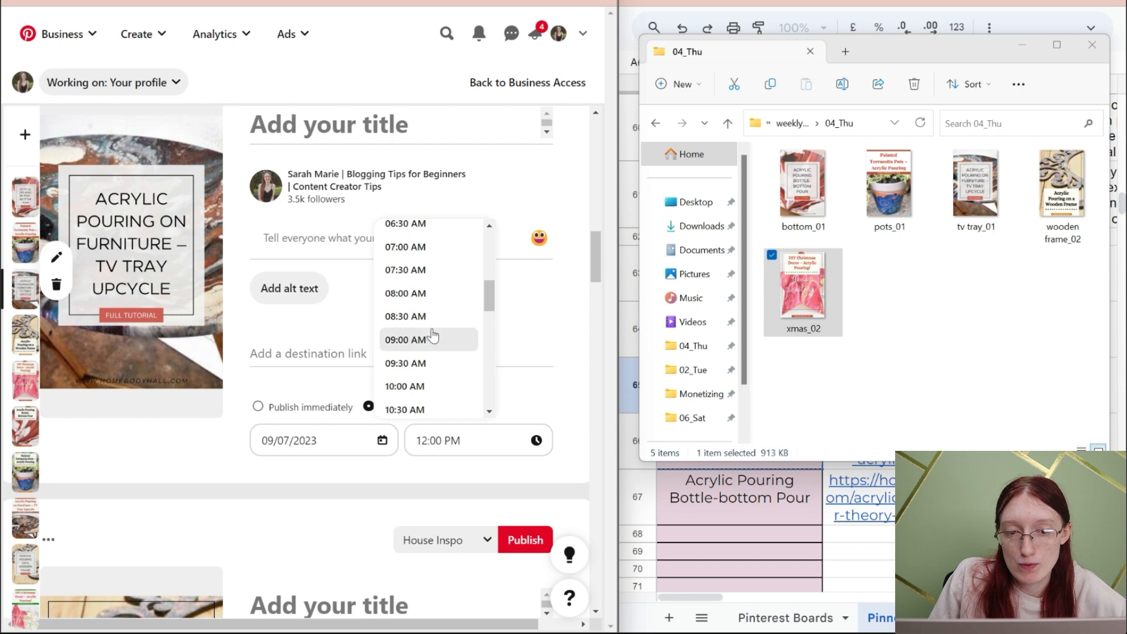
{"action": "left_click", "coordinate": [432, 339]}
{"action": "scroll", "coordinate": [435, 385], "scroll_direction": "up", "scroll_amount": 6}
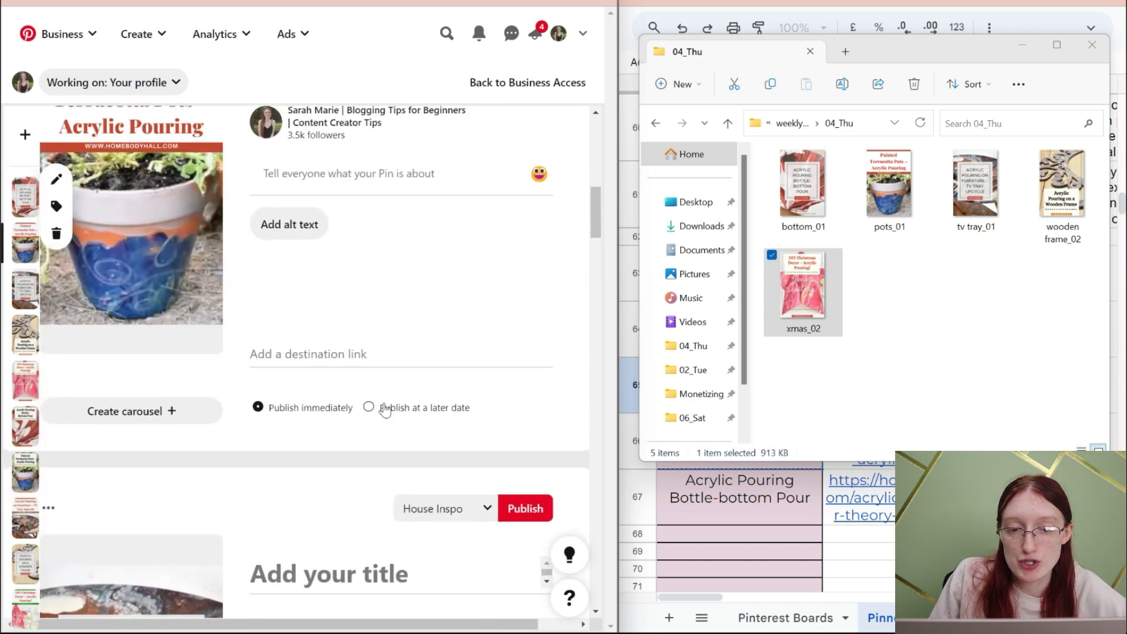
{"action": "left_click", "coordinate": [411, 408]}
{"action": "left_click", "coordinate": [326, 378]}
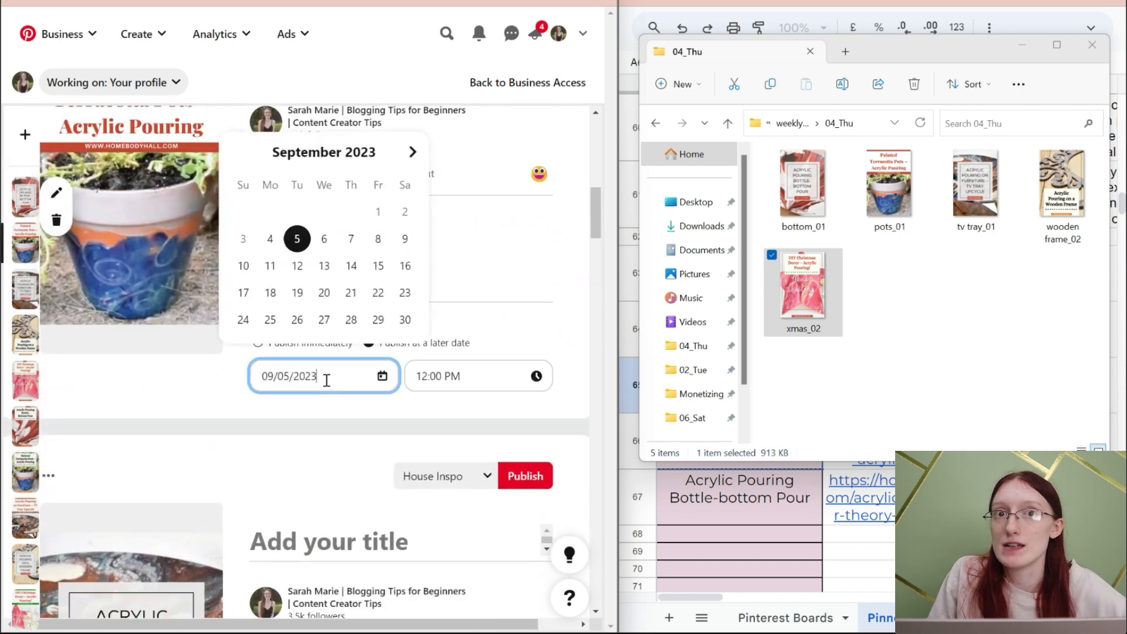
{"action": "left_click", "coordinate": [351, 240]}
{"action": "left_click", "coordinate": [448, 378]}
{"action": "scroll", "coordinate": [445, 311], "scroll_direction": "down", "scroll_amount": 3}
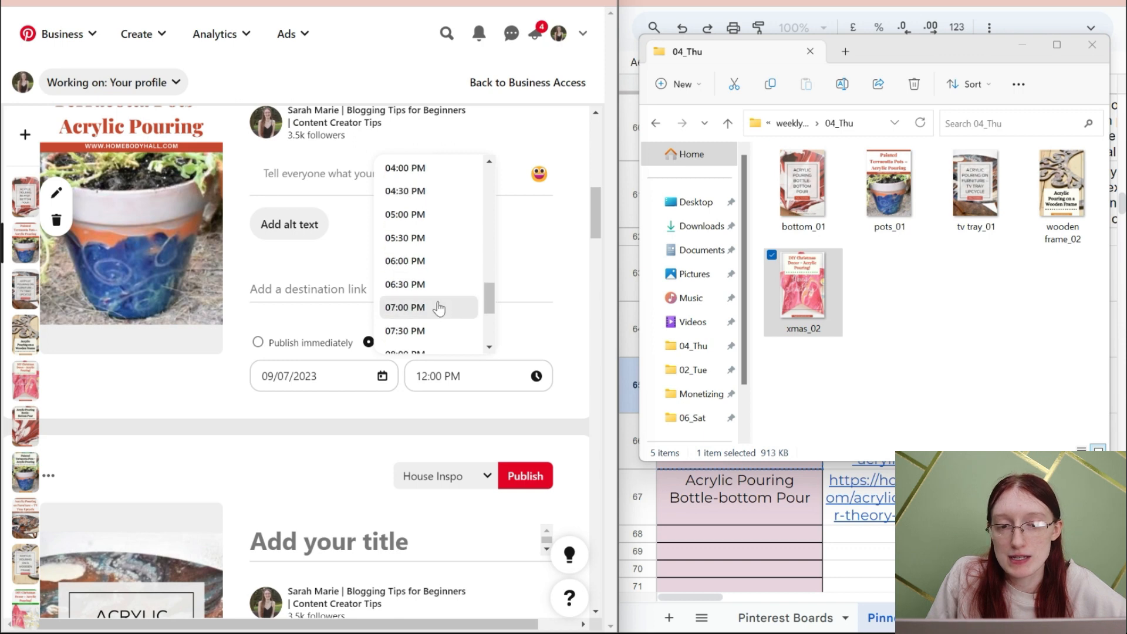
{"action": "left_click", "coordinate": [432, 287]}
- Schedule the bottle-bottom pour pin made from bottom_01 for 09/07/2023 at 09:30 PM
{"action": "scroll", "coordinate": [411, 464], "scroll_direction": "up", "scroll_amount": 8}
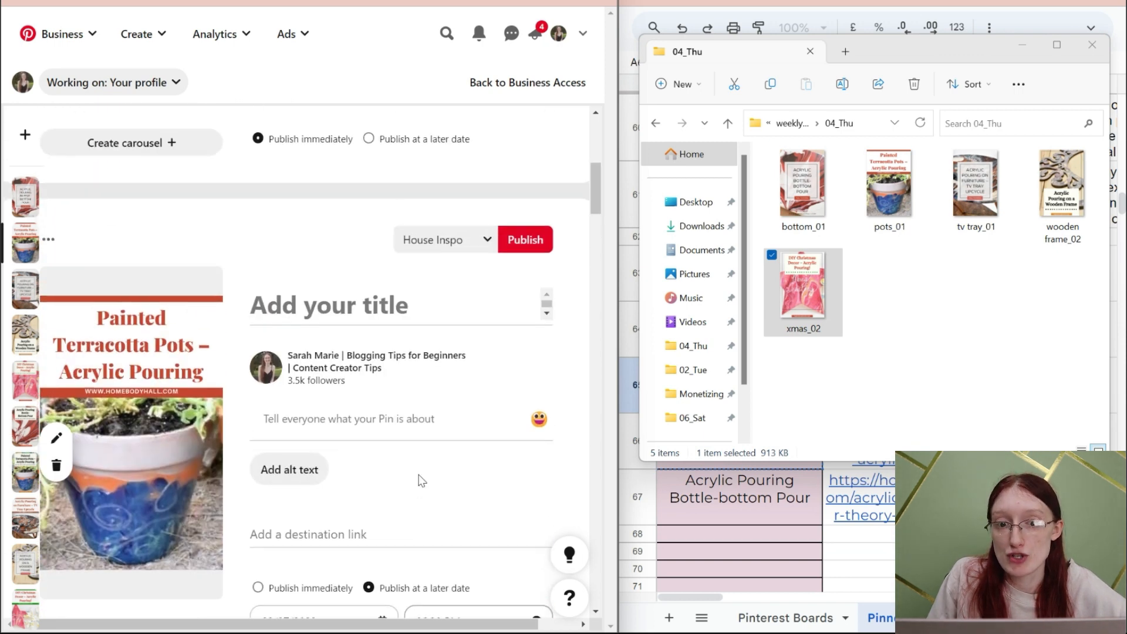
{"action": "left_click", "coordinate": [345, 392]}
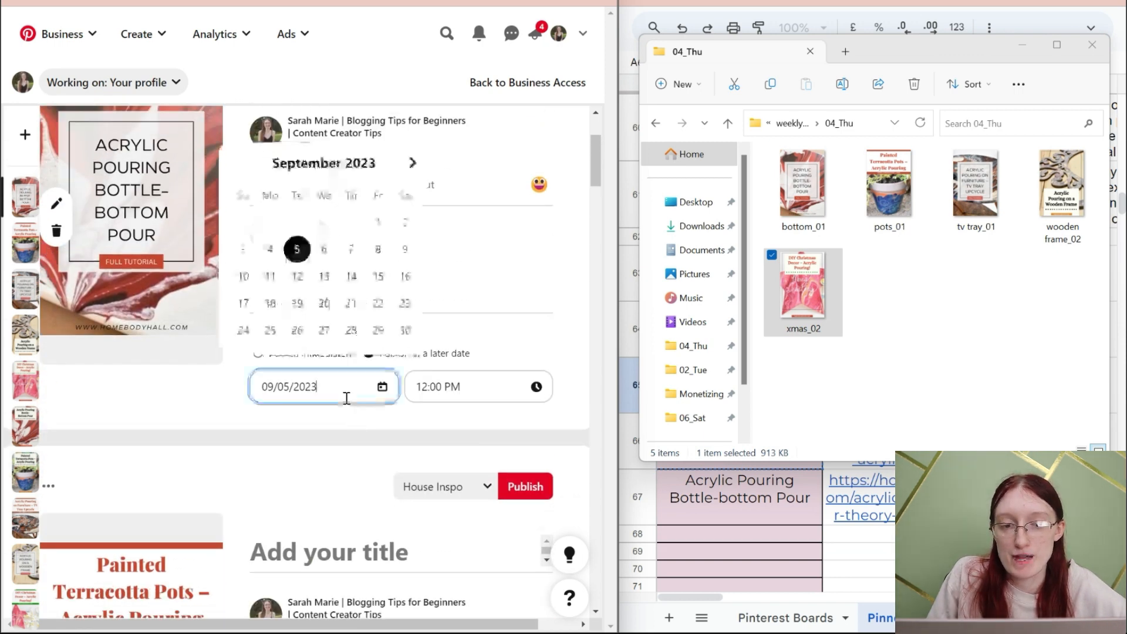
{"action": "left_click", "coordinate": [355, 249]}
{"action": "left_click", "coordinate": [470, 381]}
{"action": "scroll", "coordinate": [455, 295], "scroll_direction": "down", "scroll_amount": 15}
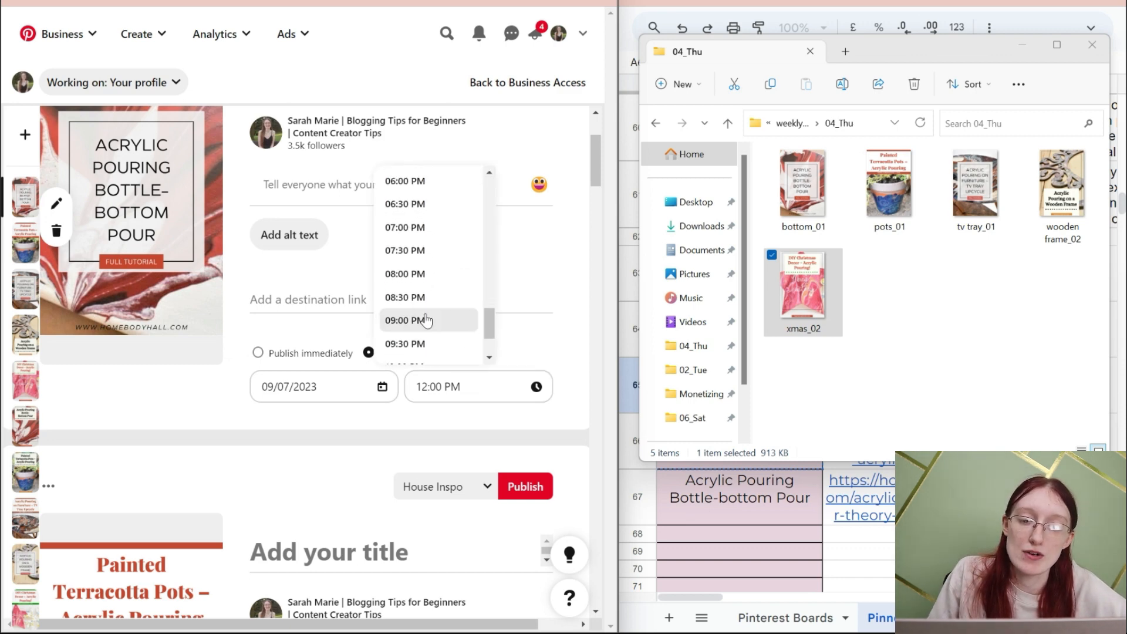
{"action": "left_click", "coordinate": [439, 343]}
- Open the 06_Sat folder and add bottom_3, pots_1, tv tray_02, wooden frame_03 and xmas_03 to the five blank drafts in that order
{"action": "scroll", "coordinate": [378, 372], "scroll_direction": "up", "scroll_amount": 3}
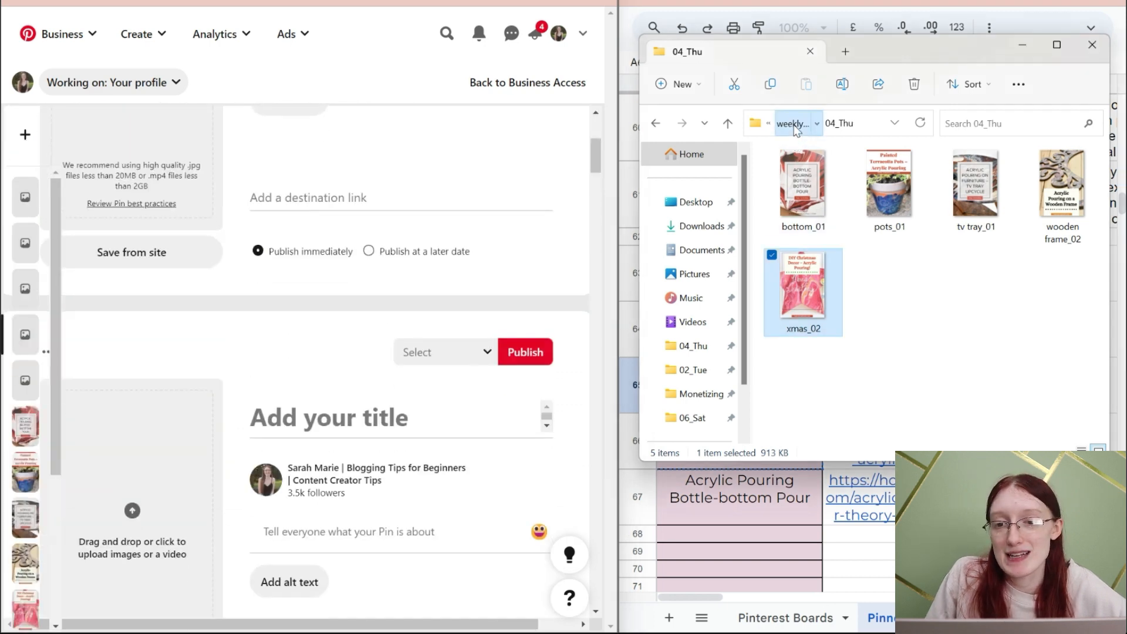
{"action": "left_click", "coordinate": [795, 126]}
{"action": "double_click", "coordinate": [909, 286]}
{"action": "left_click_drag", "start_coordinate": [803, 188], "coordinate": [141, 294]}
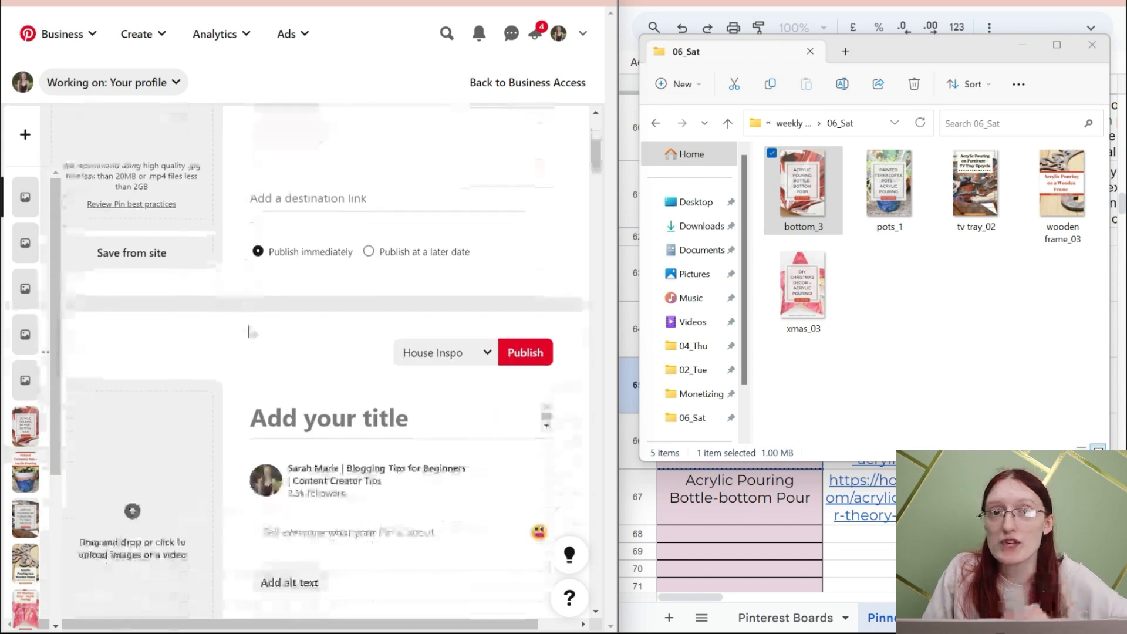
{"action": "left_click_drag", "start_coordinate": [859, 213], "coordinate": [222, 460]}
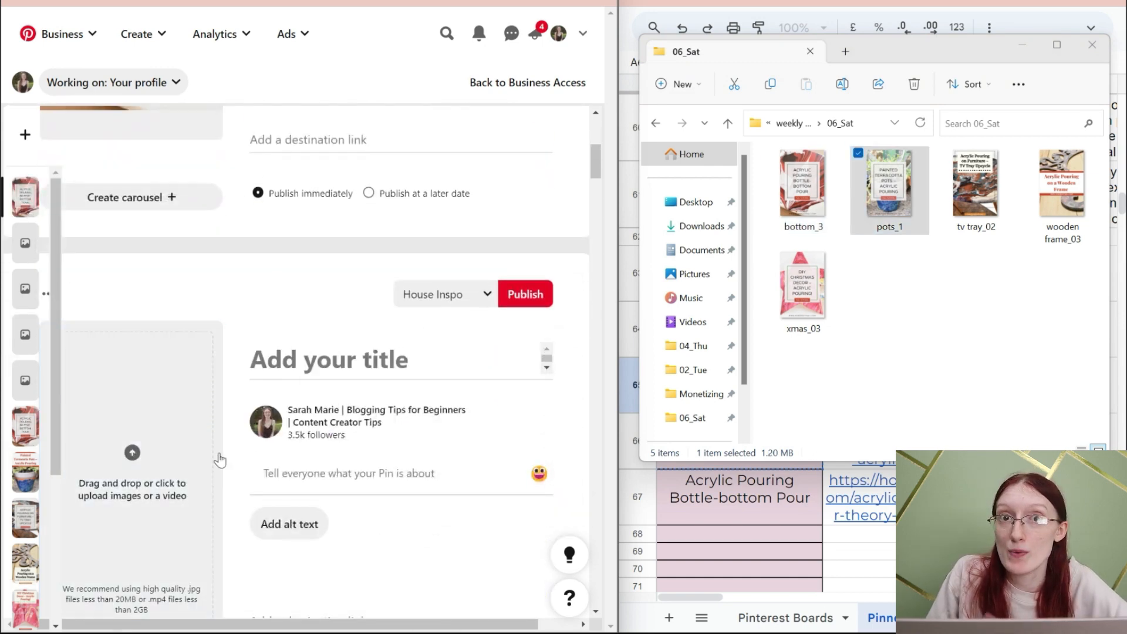
{"action": "left_click_drag", "start_coordinate": [974, 188], "coordinate": [166, 572]}
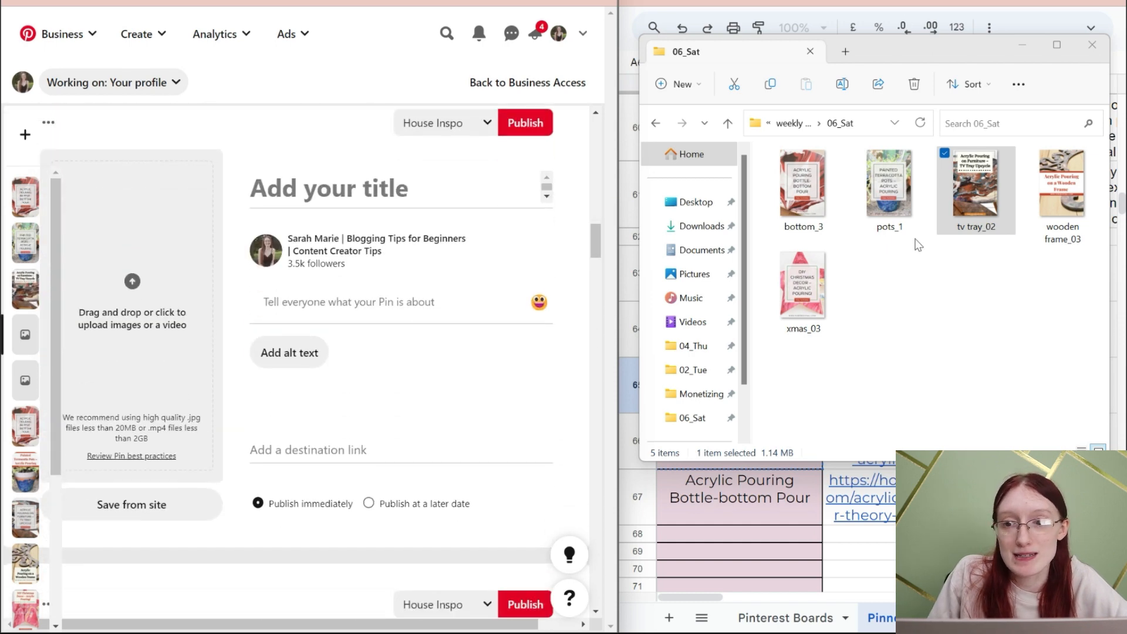
{"action": "left_click_drag", "start_coordinate": [1047, 188], "coordinate": [134, 197]}
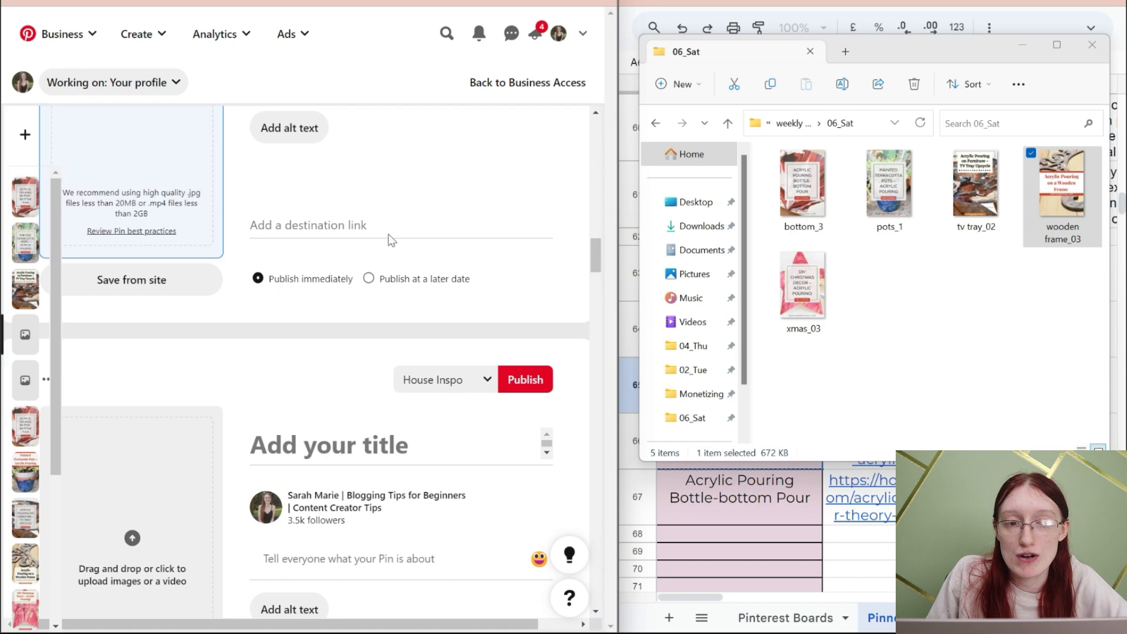
{"action": "scroll", "coordinate": [348, 370], "scroll_direction": "down", "scroll_amount": 1}
{"action": "left_click_drag", "start_coordinate": [793, 289], "coordinate": [118, 440]}
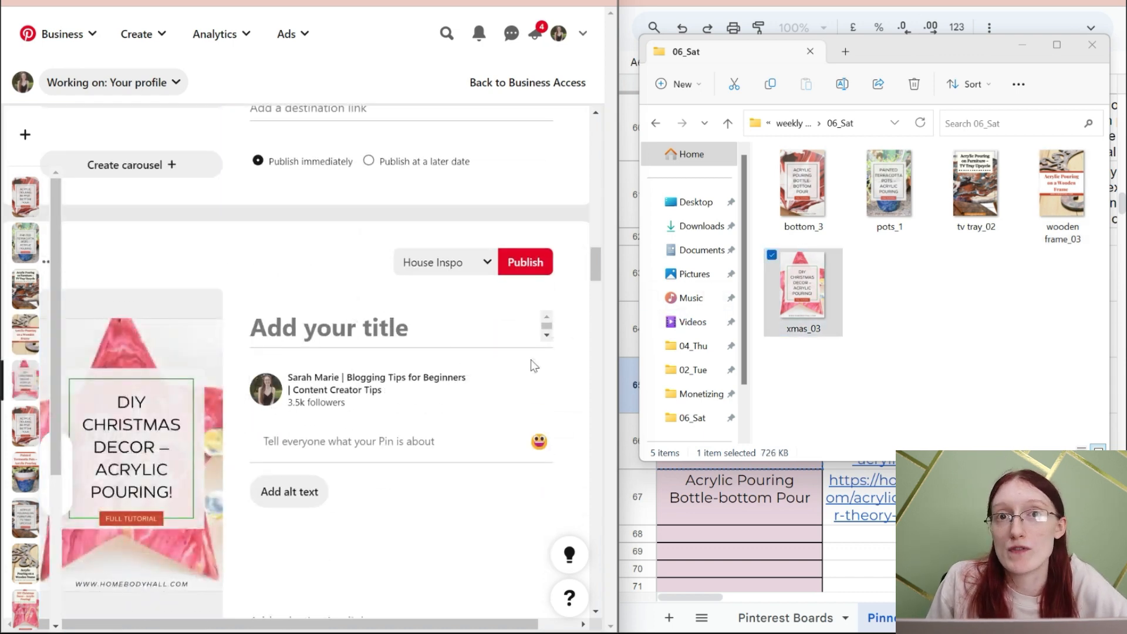
- Set the DIY Christmas Decor pin made from xmas_03 to publish at a later date, 09/09/2023
{"action": "scroll", "coordinate": [469, 376], "scroll_direction": "down", "scroll_amount": 4}
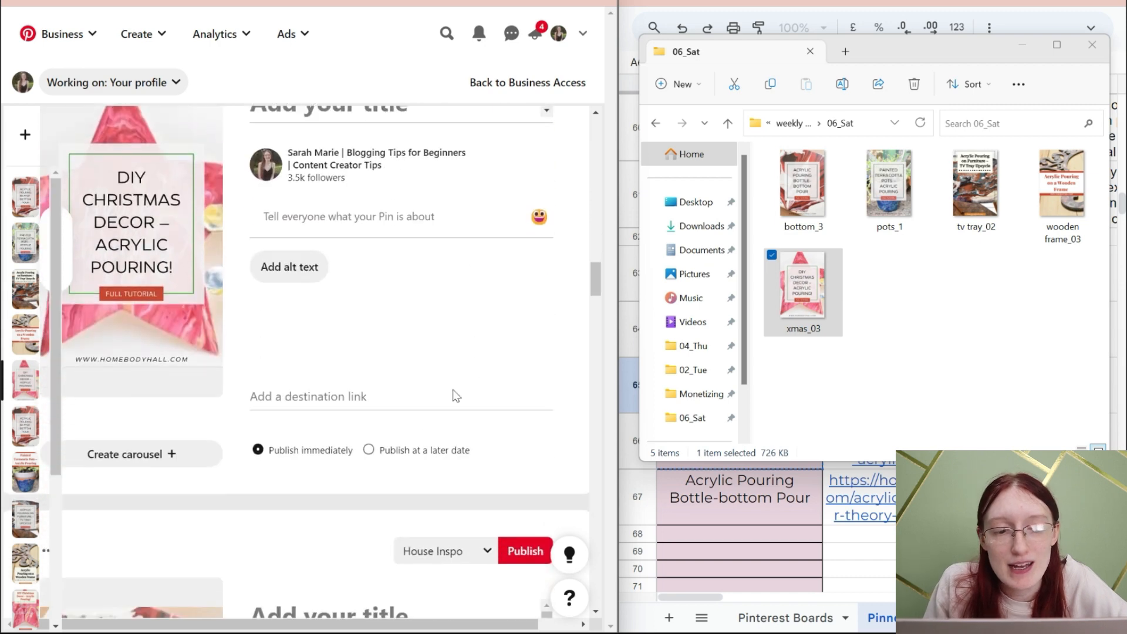
{"action": "left_click", "coordinate": [382, 452]}
{"action": "left_click", "coordinate": [321, 426]}
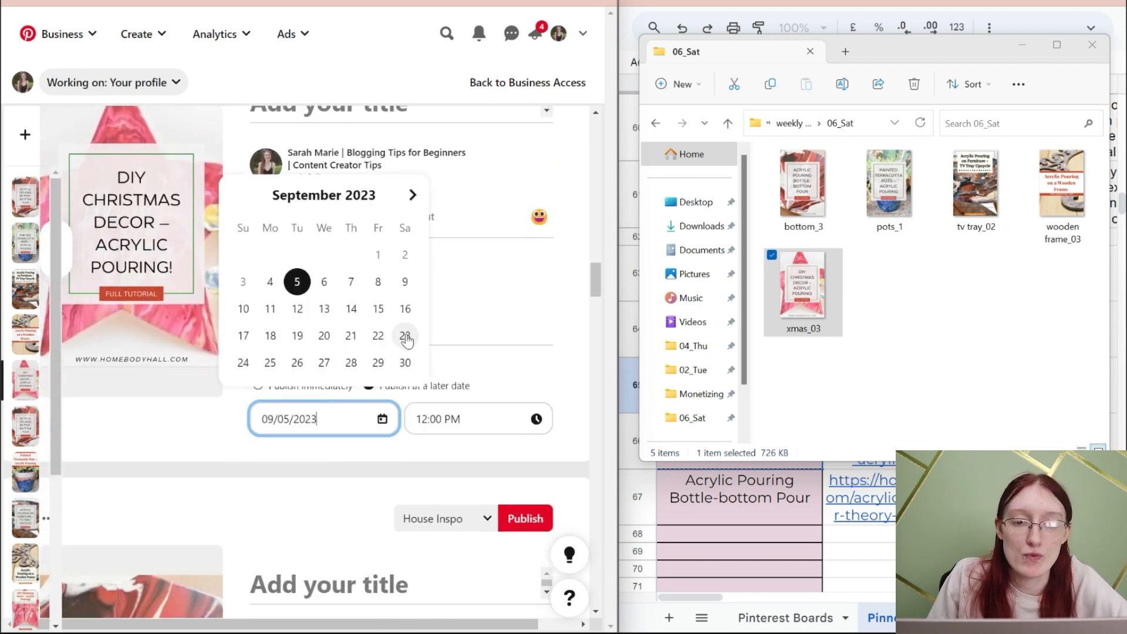
{"action": "left_click", "coordinate": [405, 282]}
{"action": "scroll", "coordinate": [456, 420], "scroll_direction": "down", "scroll_amount": 4}
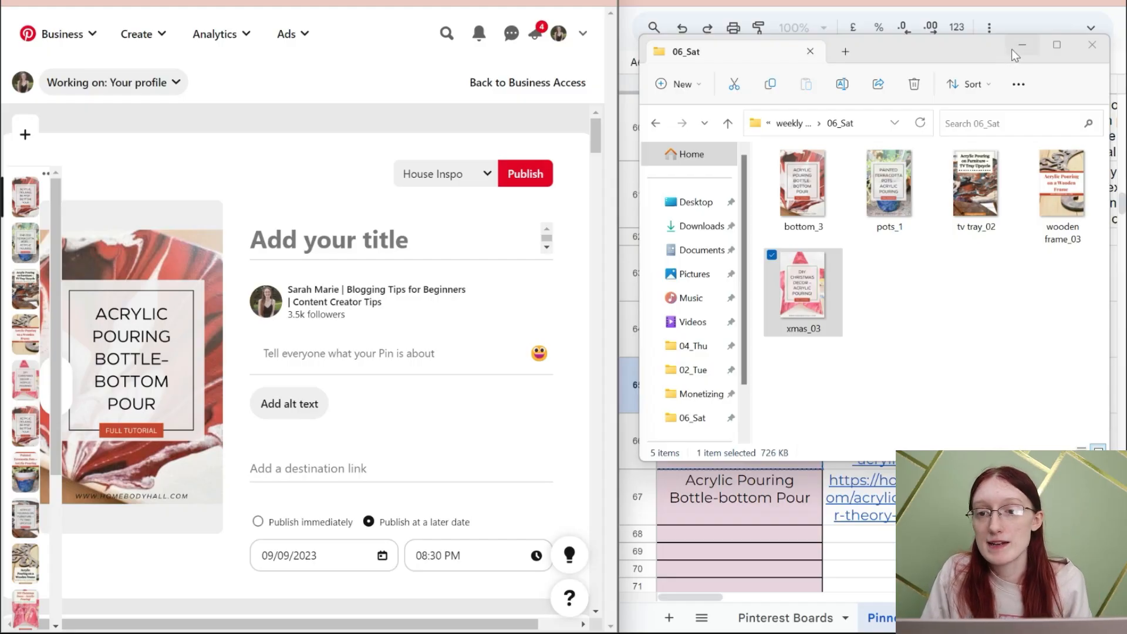
- Minimize the 06_Sat folder window and open the Acrylic Pouring Bottle-bottom Pour title cell, A67, in the spreadsheet
{"action": "left_click", "coordinate": [1012, 48]}
{"action": "left_click", "coordinate": [767, 299]}
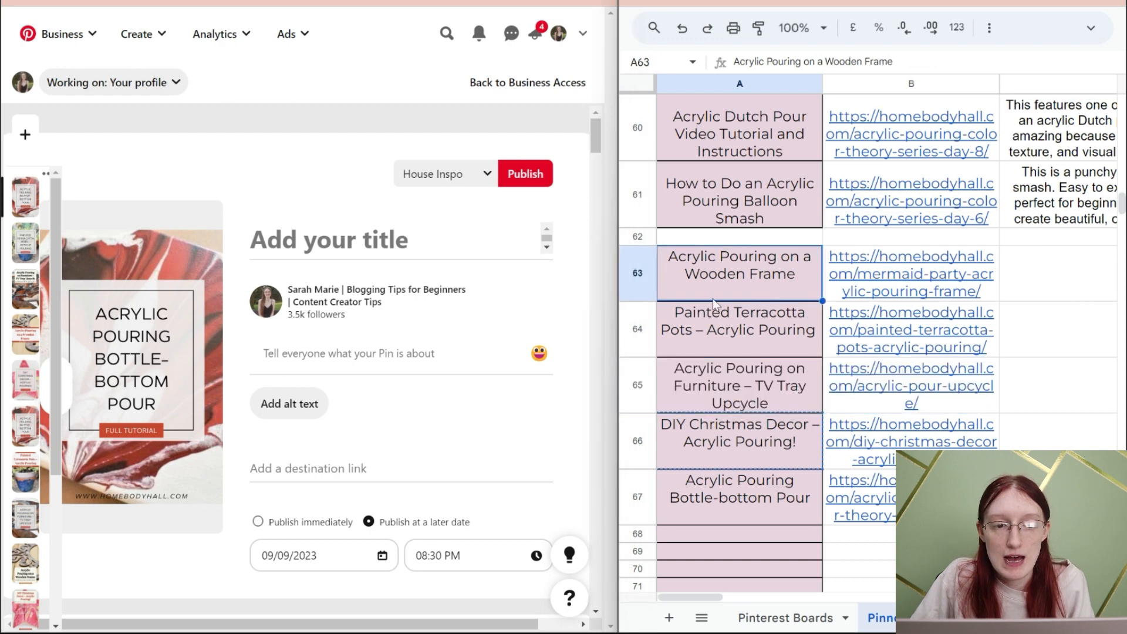
{"action": "double_click", "coordinate": [742, 479]}
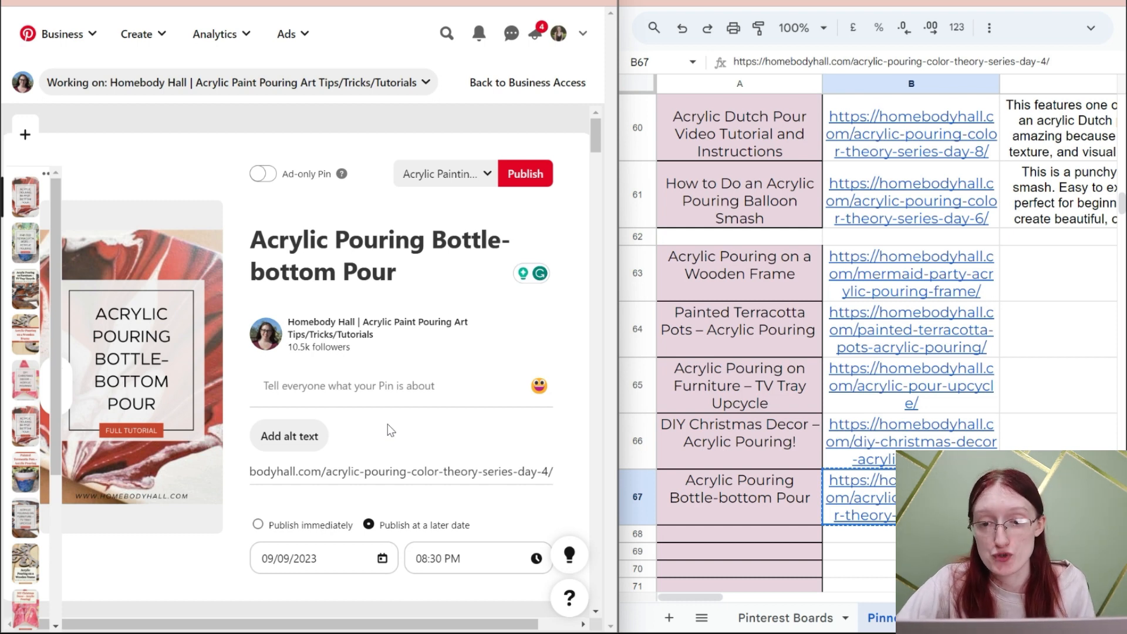
- Open the Acrylic Pouring on a Wooden Frame blog post from its link in cell B63
{"action": "left_click", "coordinate": [440, 384]}
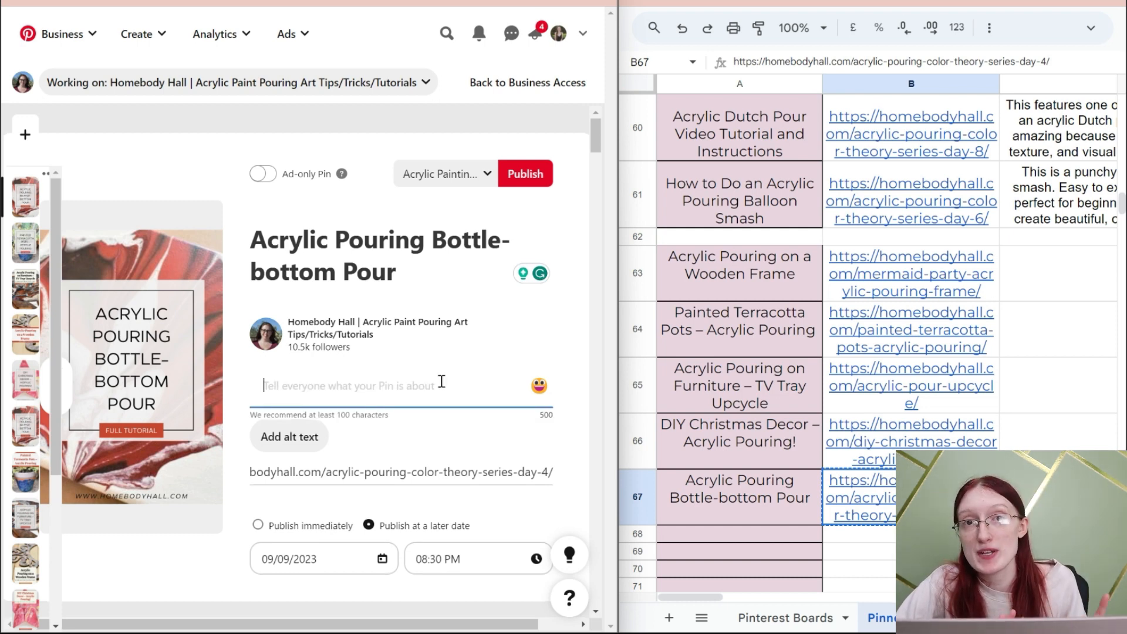
{"action": "left_click", "coordinate": [965, 279]}
{"action": "left_click", "coordinate": [863, 321]}
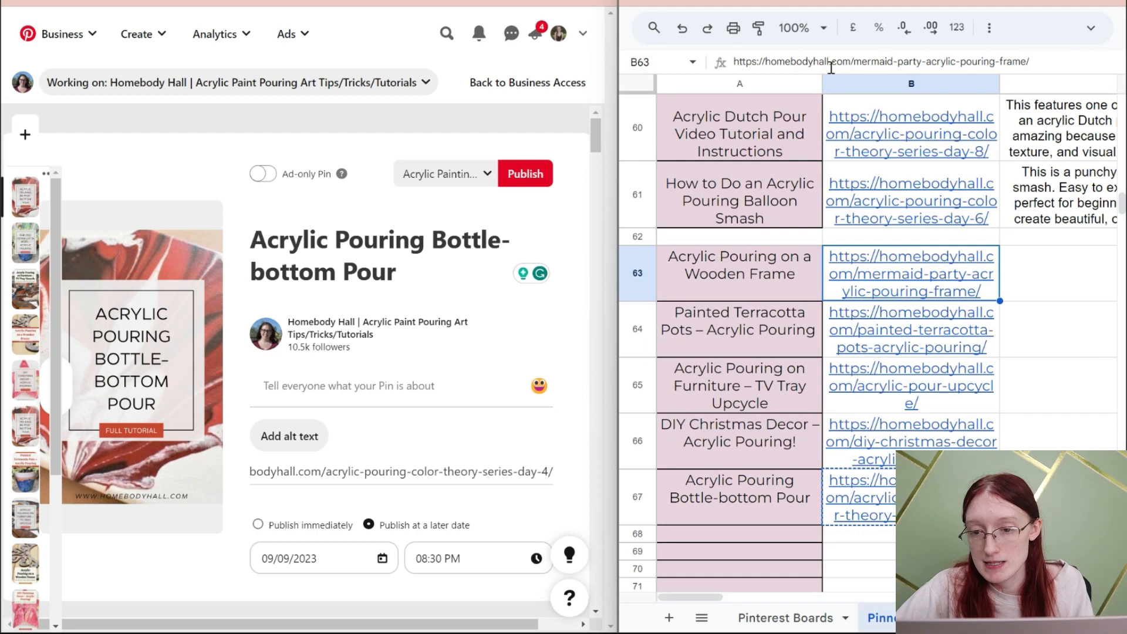
- Review the earlier pin descriptions in column C and paste the wooden frame project's description for beginners into cell C63
{"action": "scroll", "coordinate": [880, 328], "scroll_direction": "right", "scroll_amount": 5}
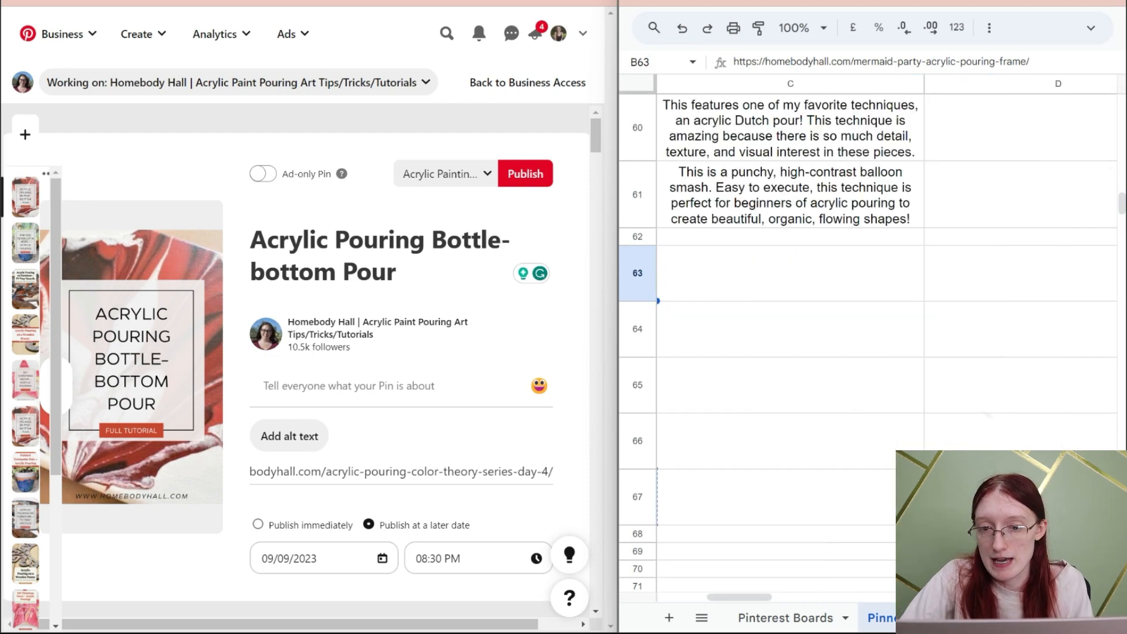
{"action": "scroll", "coordinate": [799, 362], "scroll_direction": "up", "scroll_amount": 20}
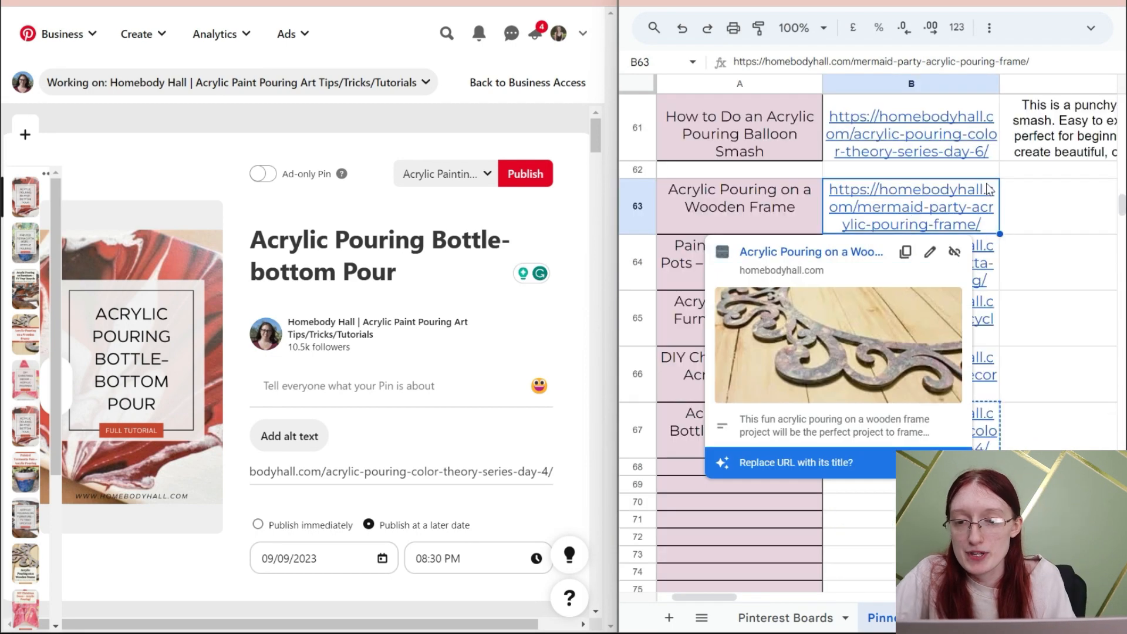
{"action": "left_click", "coordinate": [1011, 200]}
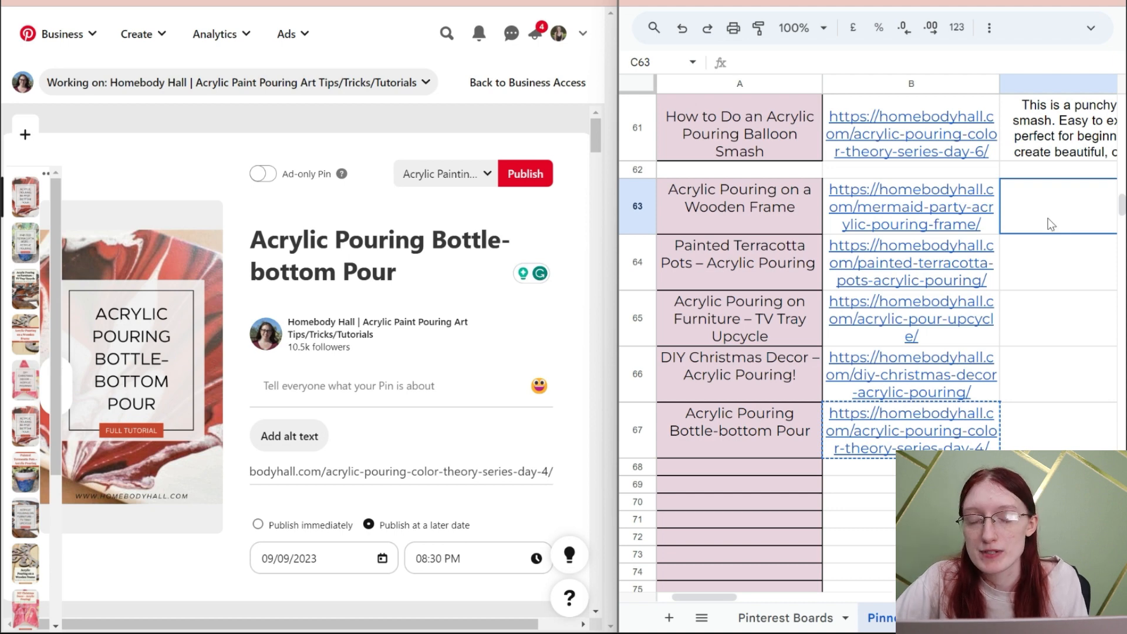
{"action": "double_click", "coordinate": [1051, 222]}
{"action": "key", "text": "ctrl+v"}
{"action": "key", "text": "Return"}
- Choose the board for the Acrylic Pouring on a Wooden Frame pin and publish it
{"action": "scroll", "coordinate": [506, 279], "scroll_direction": "down", "scroll_amount": 5}
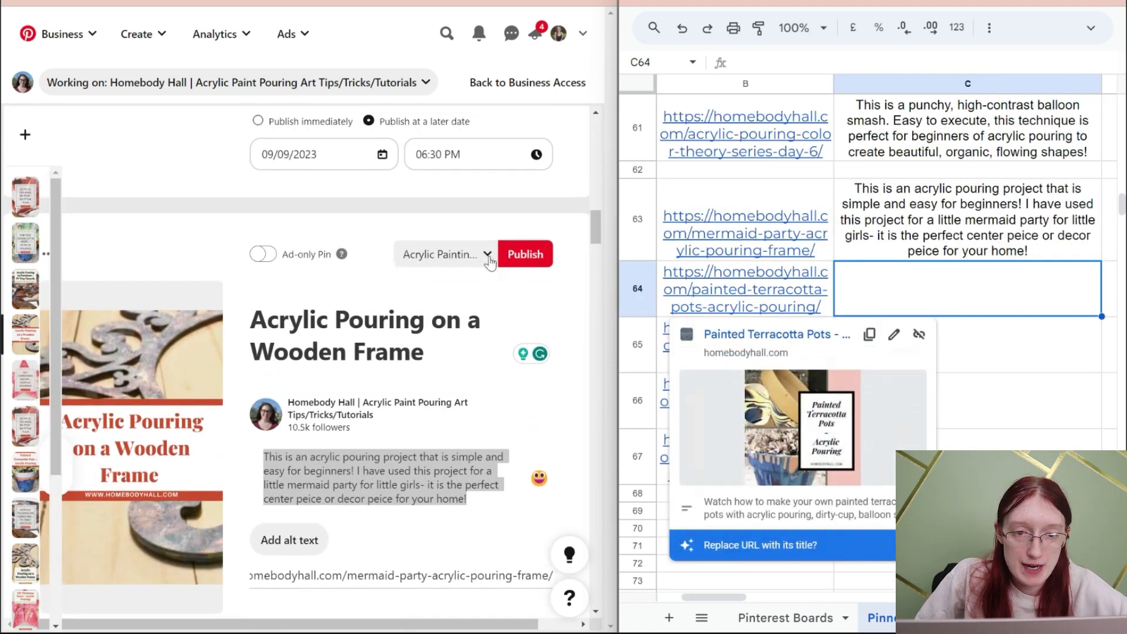
{"action": "left_click", "coordinate": [487, 256]}
{"action": "left_click", "coordinate": [525, 437]}
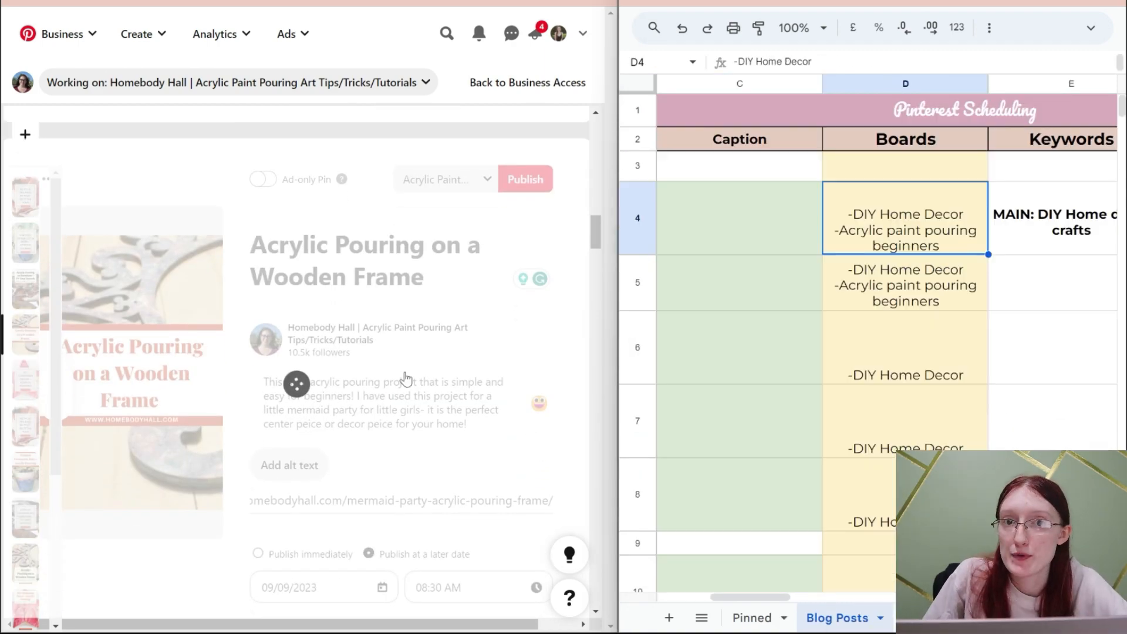
- Check the boards listed for the pins in cells D4 to D8 of the spreadsheet's Boards column
{"action": "scroll", "coordinate": [405, 376], "scroll_direction": "down", "scroll_amount": 15}
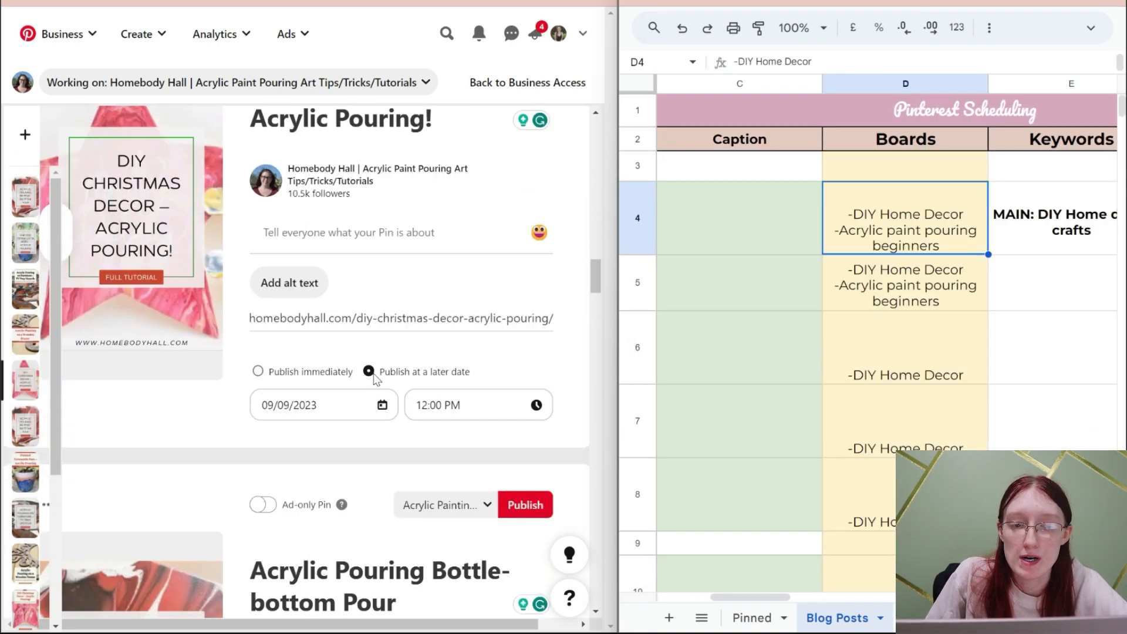
{"action": "scroll", "coordinate": [374, 371], "scroll_direction": "down", "scroll_amount": 1}
{"action": "left_click_drag", "start_coordinate": [877, 227], "coordinate": [851, 487]}
{"action": "scroll", "coordinate": [425, 304], "scroll_direction": "down", "scroll_amount": 10}
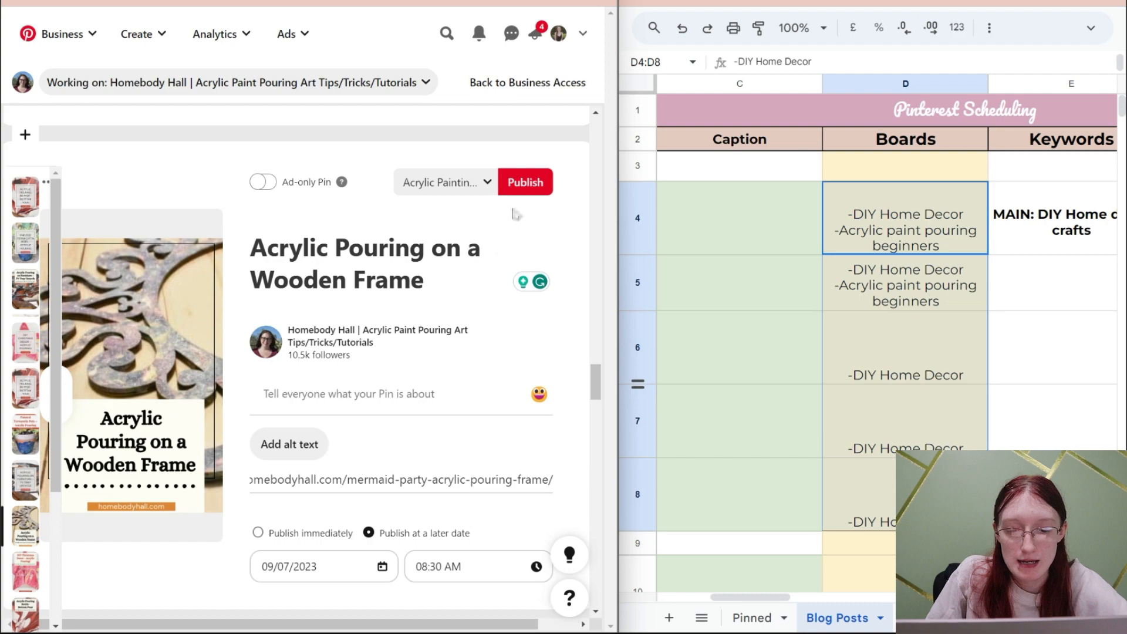
- Choose a board for the Acrylic Pouring on a Wooden Frame pin scheduled for 09/07/2023 at 08:30 AM and publish it
{"action": "left_click", "coordinate": [476, 191]}
{"action": "scroll", "coordinate": [511, 348], "scroll_direction": "down", "scroll_amount": 2}
{"action": "left_click", "coordinate": [529, 379]}
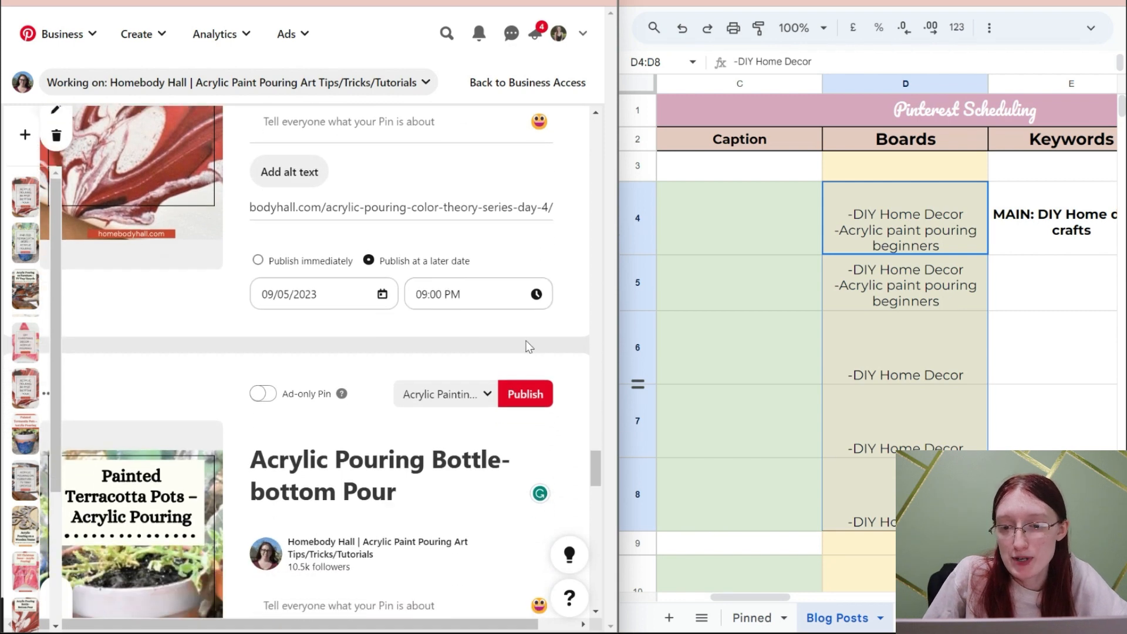
{"action": "scroll", "coordinate": [525, 347], "scroll_direction": "down", "scroll_amount": 2}
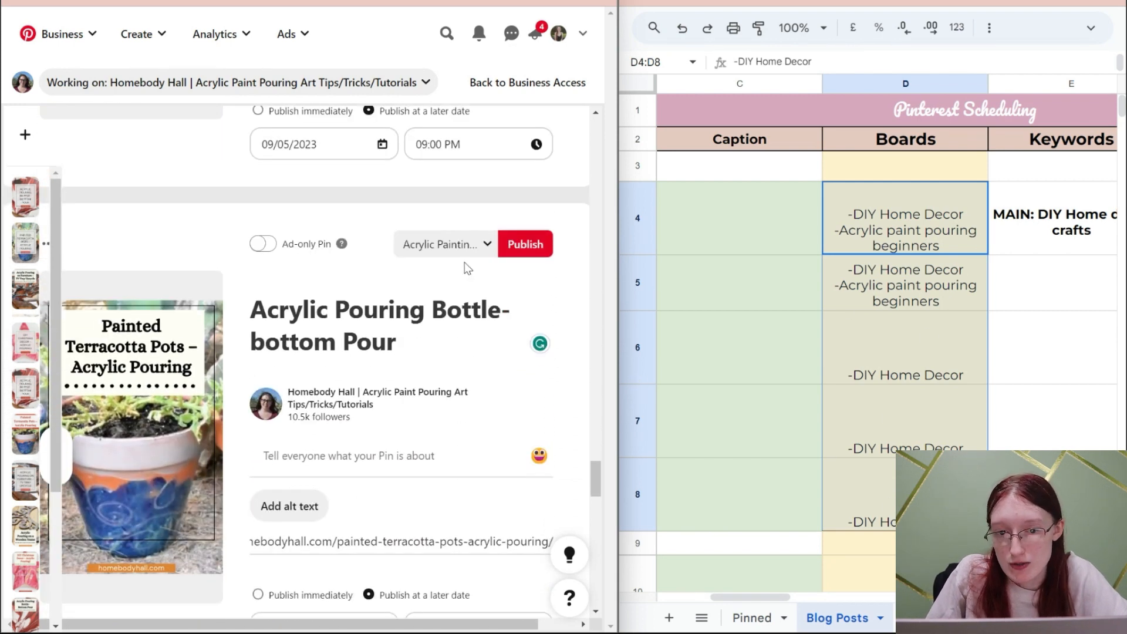
{"action": "left_click", "coordinate": [455, 246]}
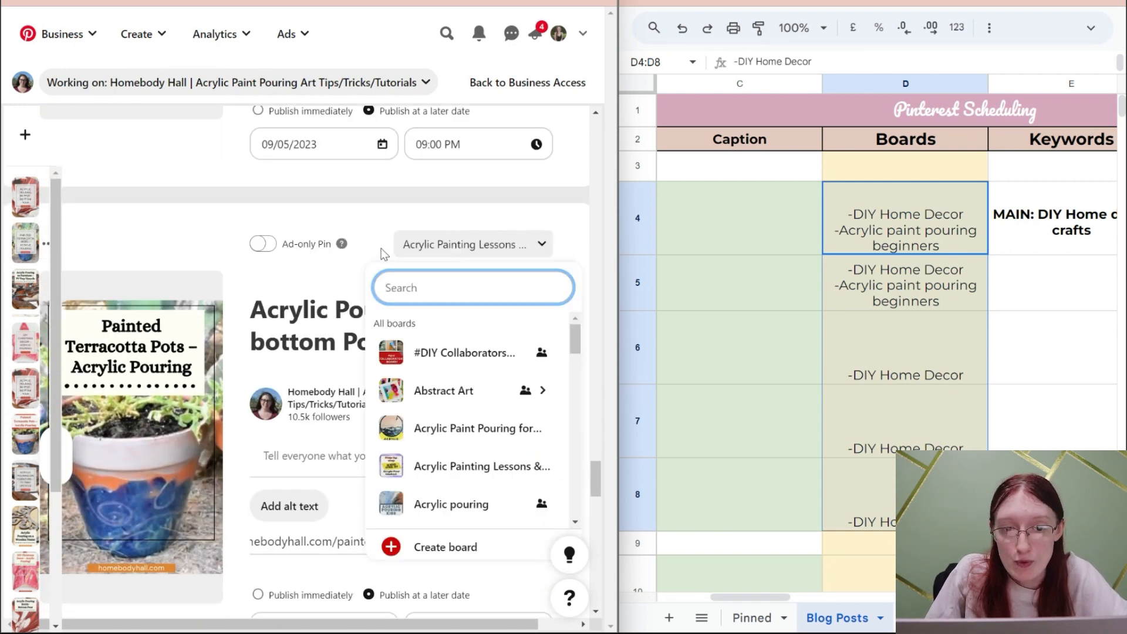
{"action": "scroll", "coordinate": [386, 222], "scroll_direction": "down", "scroll_amount": 5}
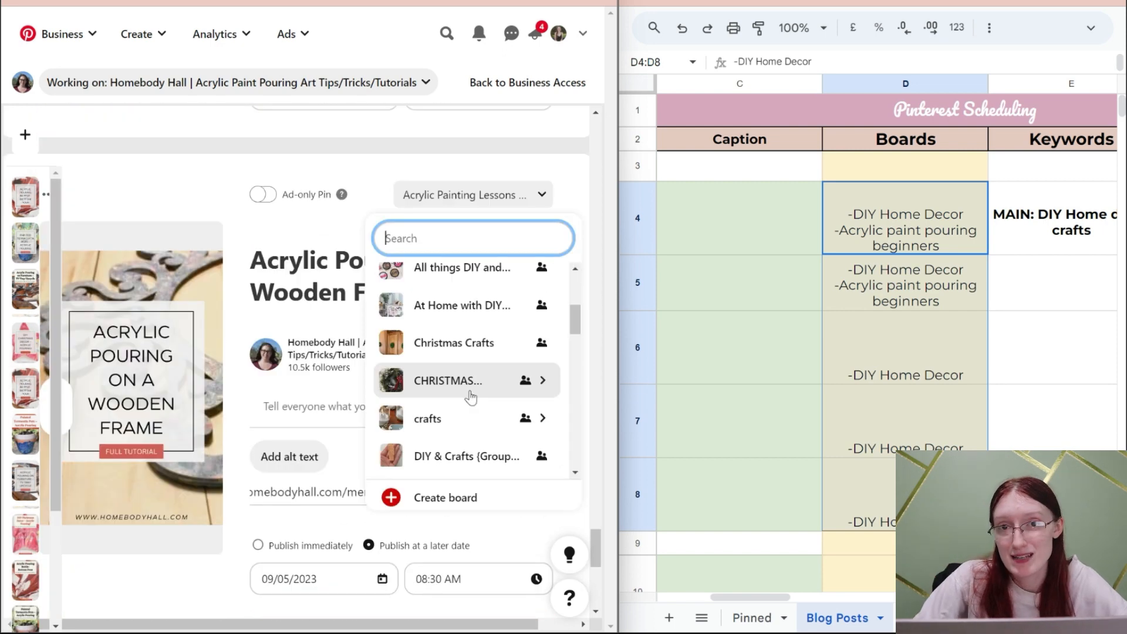
{"action": "scroll", "coordinate": [471, 397], "scroll_direction": "up", "scroll_amount": 1}
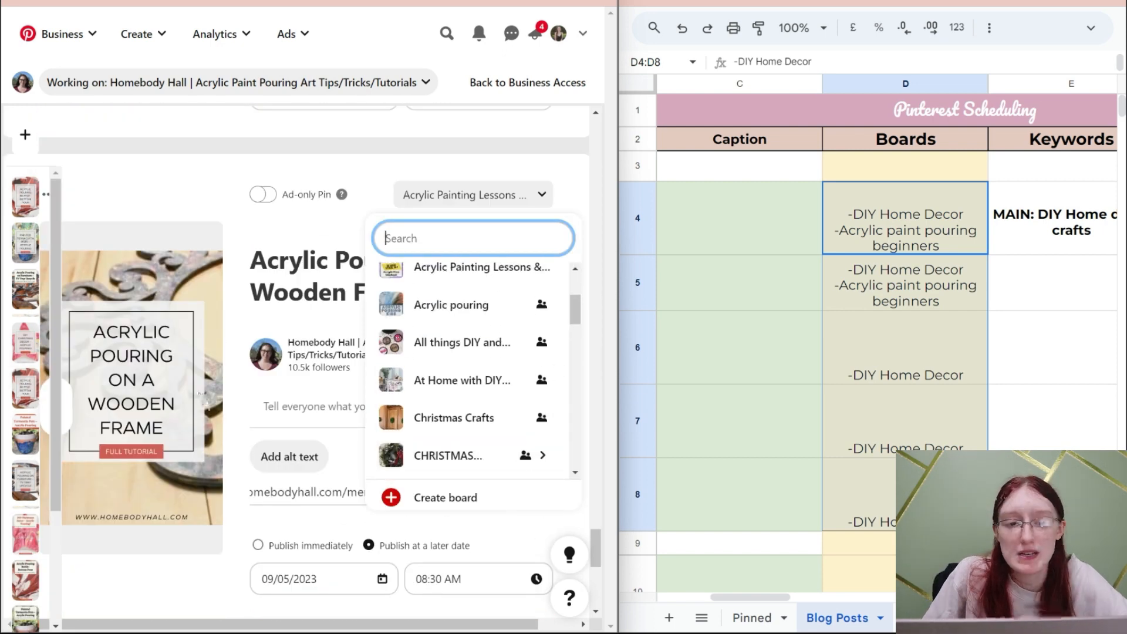
- Paste the beginner-friendly wooden frame description into the Acrylic Pouring on a Wooden Frame pin scheduled for 09/05/2023 at 08:30 AM
{"action": "left_click", "coordinate": [269, 405]}
{"action": "left_click", "coordinate": [277, 406]}
{"action": "type", "text": "This is an acrylic pouring project that is simple and easy for beginners! I have used this project for a little mermaid party for little girls- it is the perfect center peice or decor peice for your home!"}
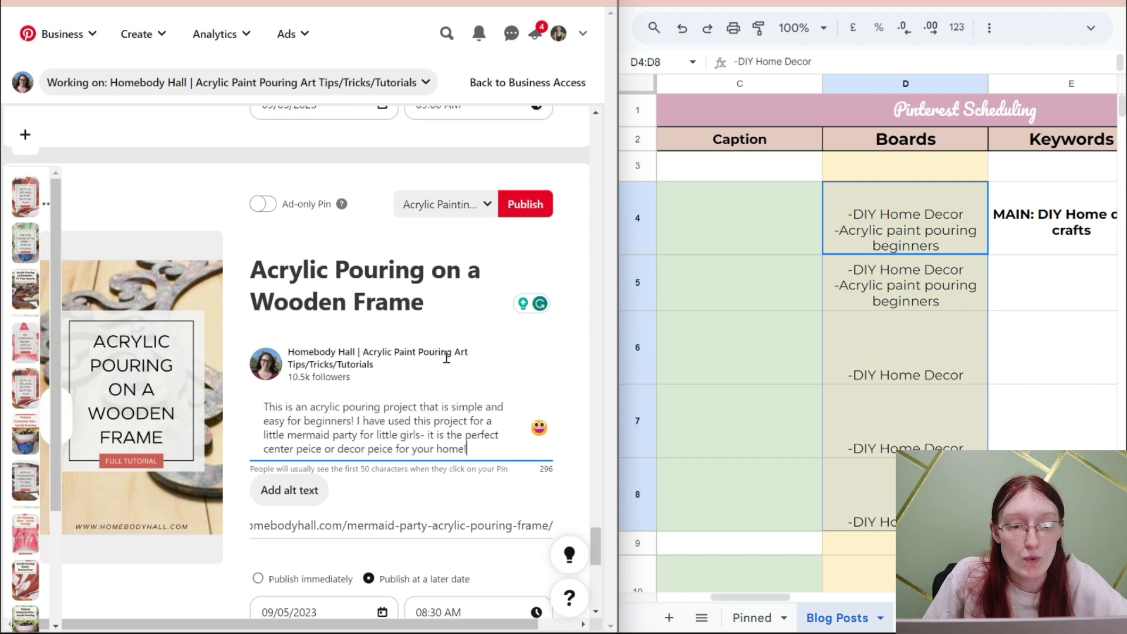
- Publish the 09/05/2023 Acrylic Pouring on a Wooden Frame pin to the shared "DIY Home Decor &..." board
{"action": "left_click", "coordinate": [477, 214]}
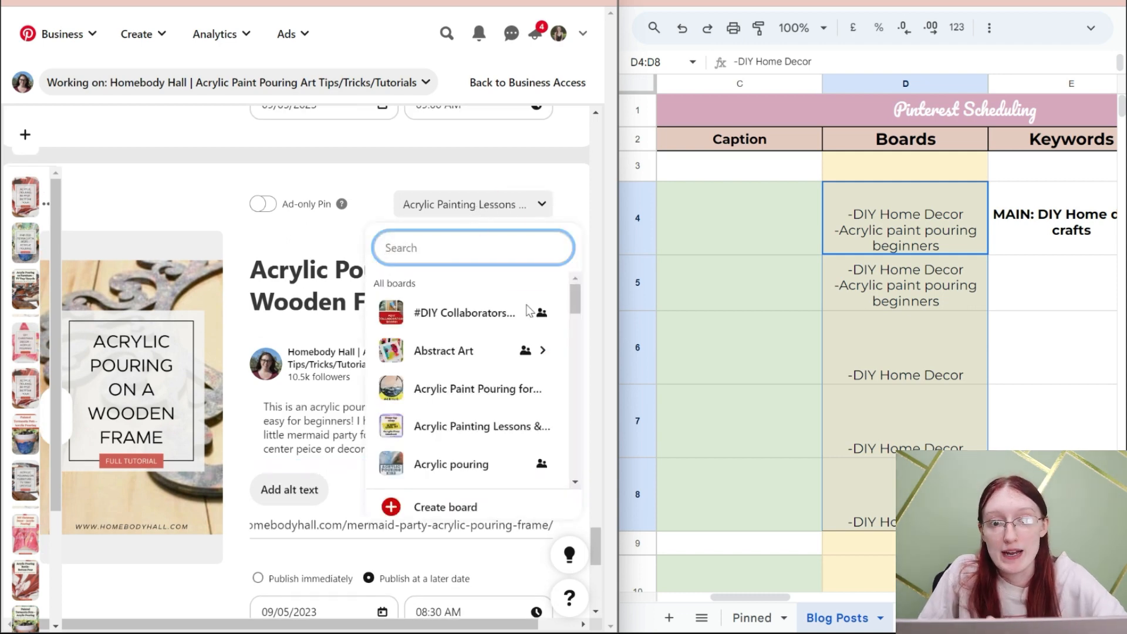
{"action": "scroll", "coordinate": [546, 399], "scroll_direction": "down", "scroll_amount": 5}
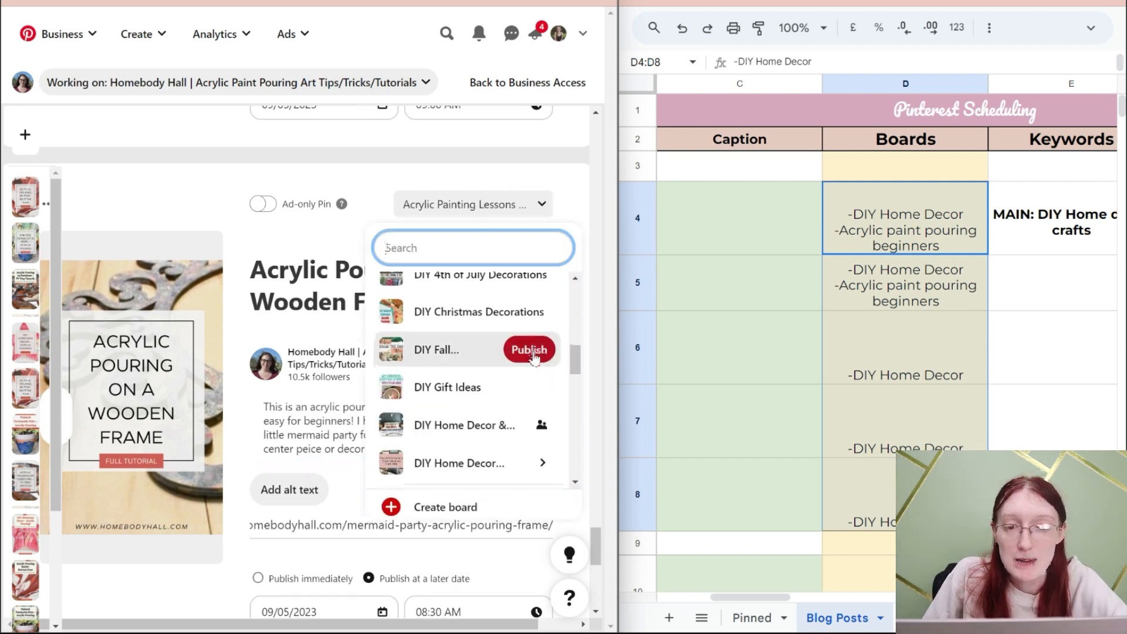
{"action": "scroll", "coordinate": [533, 361], "scroll_direction": "down", "scroll_amount": 2}
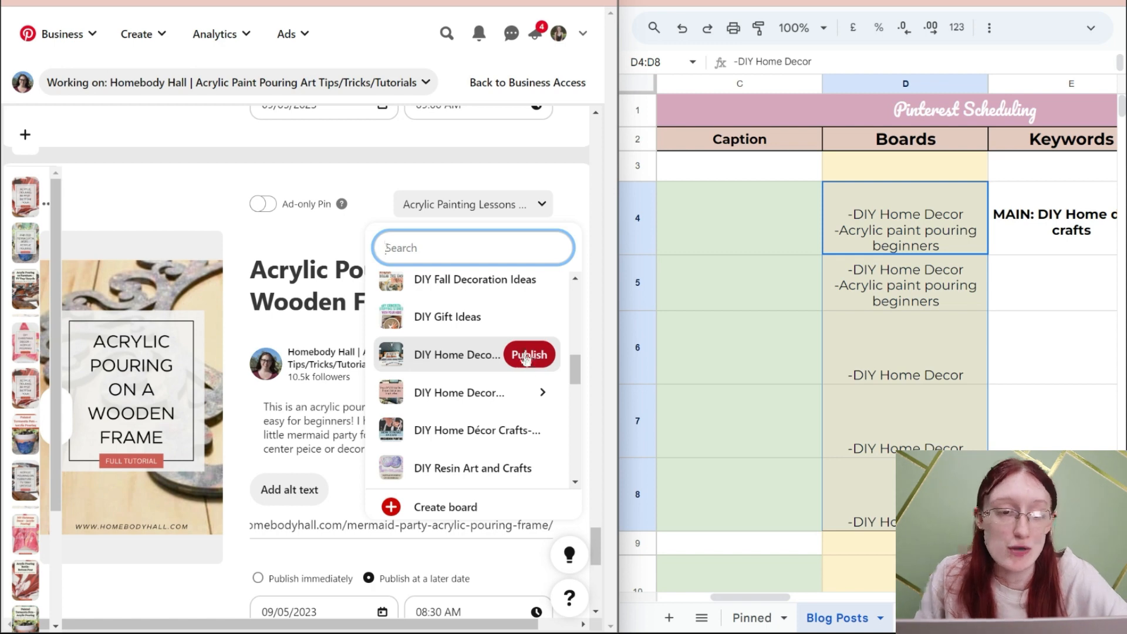
{"action": "left_click", "coordinate": [528, 355]}
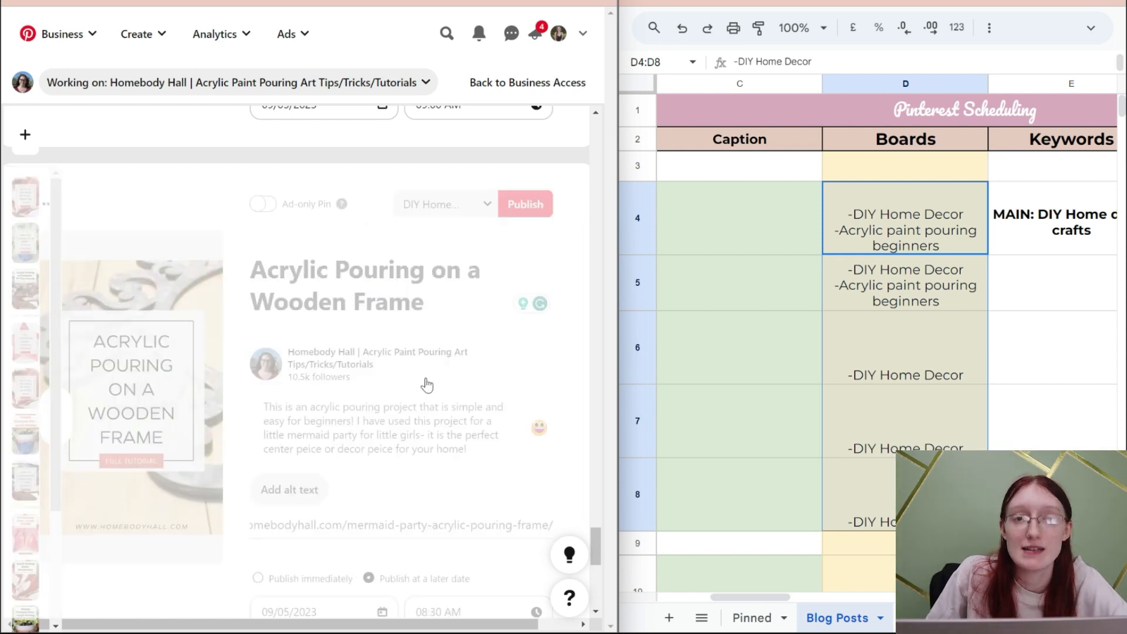
{"action": "scroll", "coordinate": [415, 387], "scroll_direction": "down", "scroll_amount": 8}
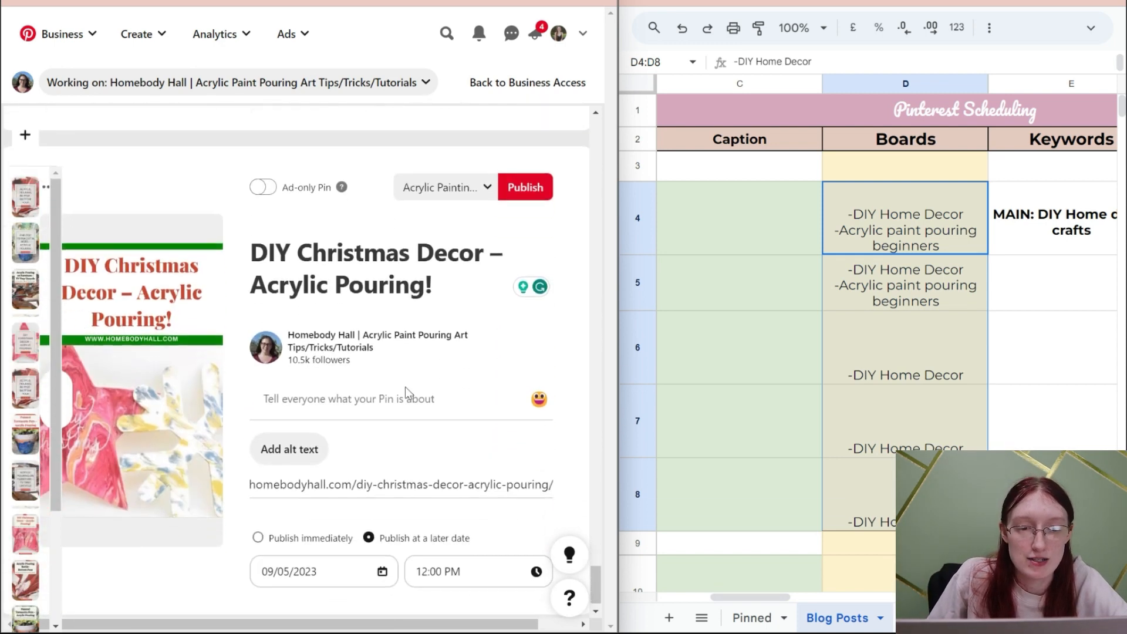